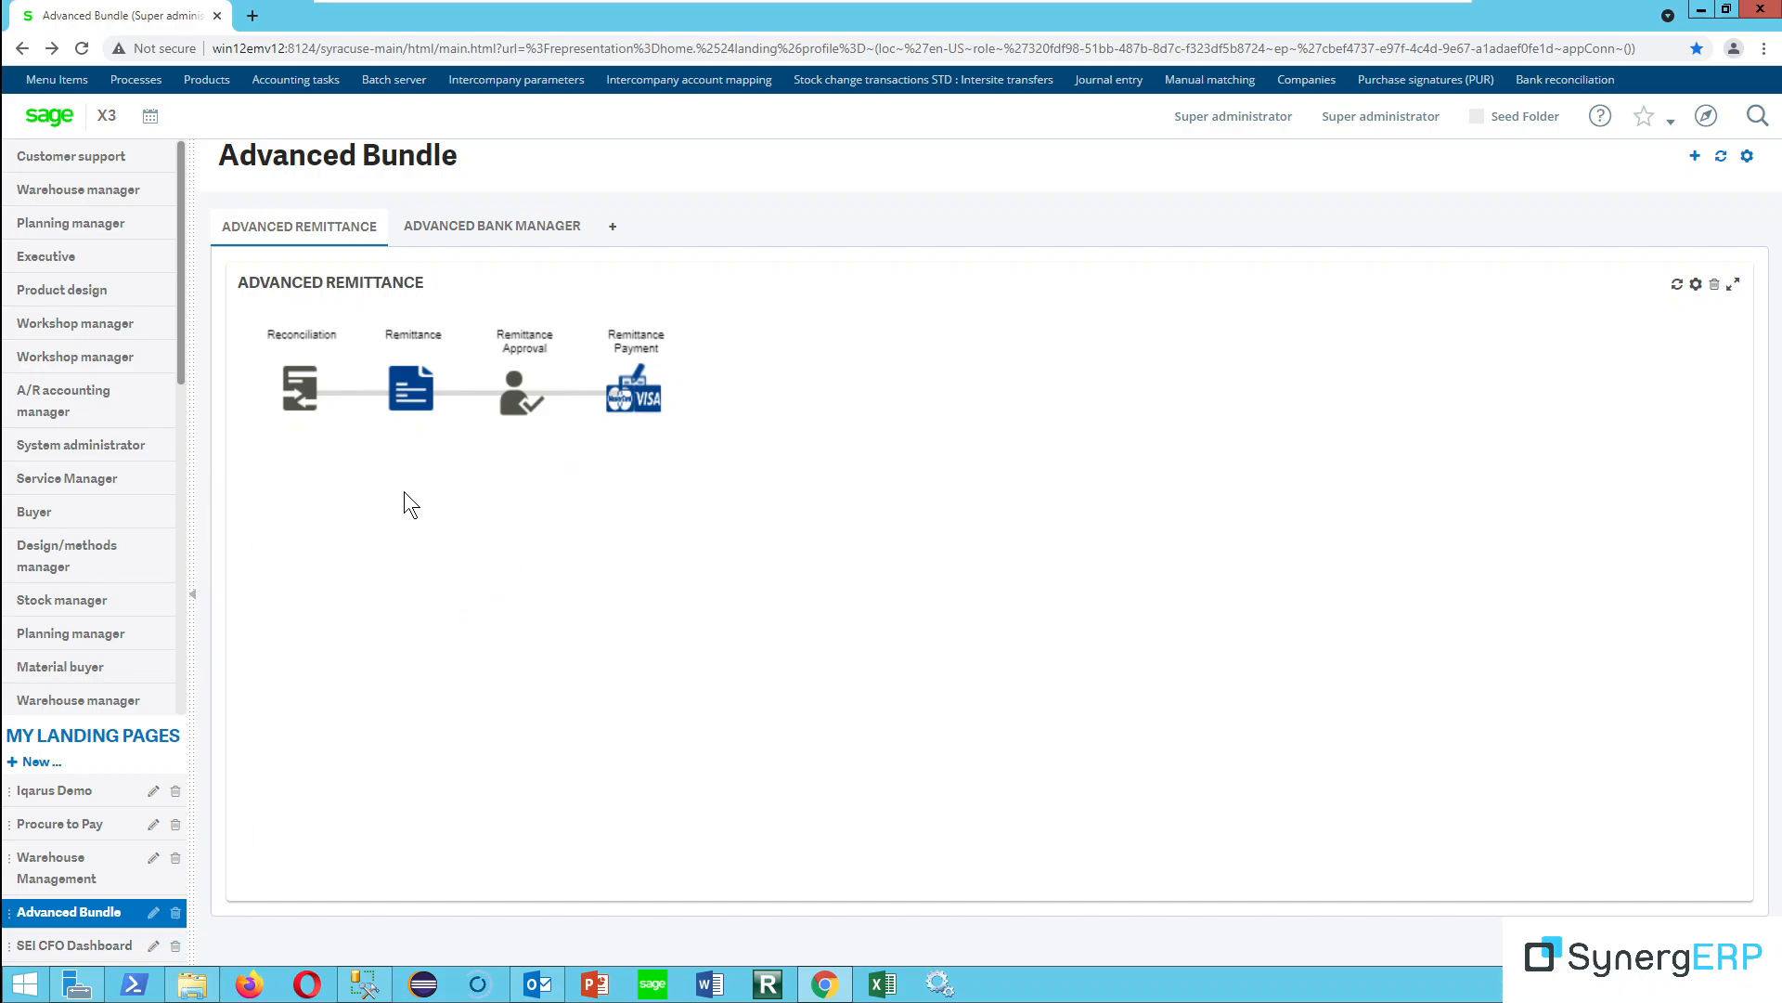
Open Supplier reconciliation from the Advanced Remittance flow, dismiss the linked-remittance notice and start a new reconciliation.
{"action": "left_click", "coordinate": [301, 390]}
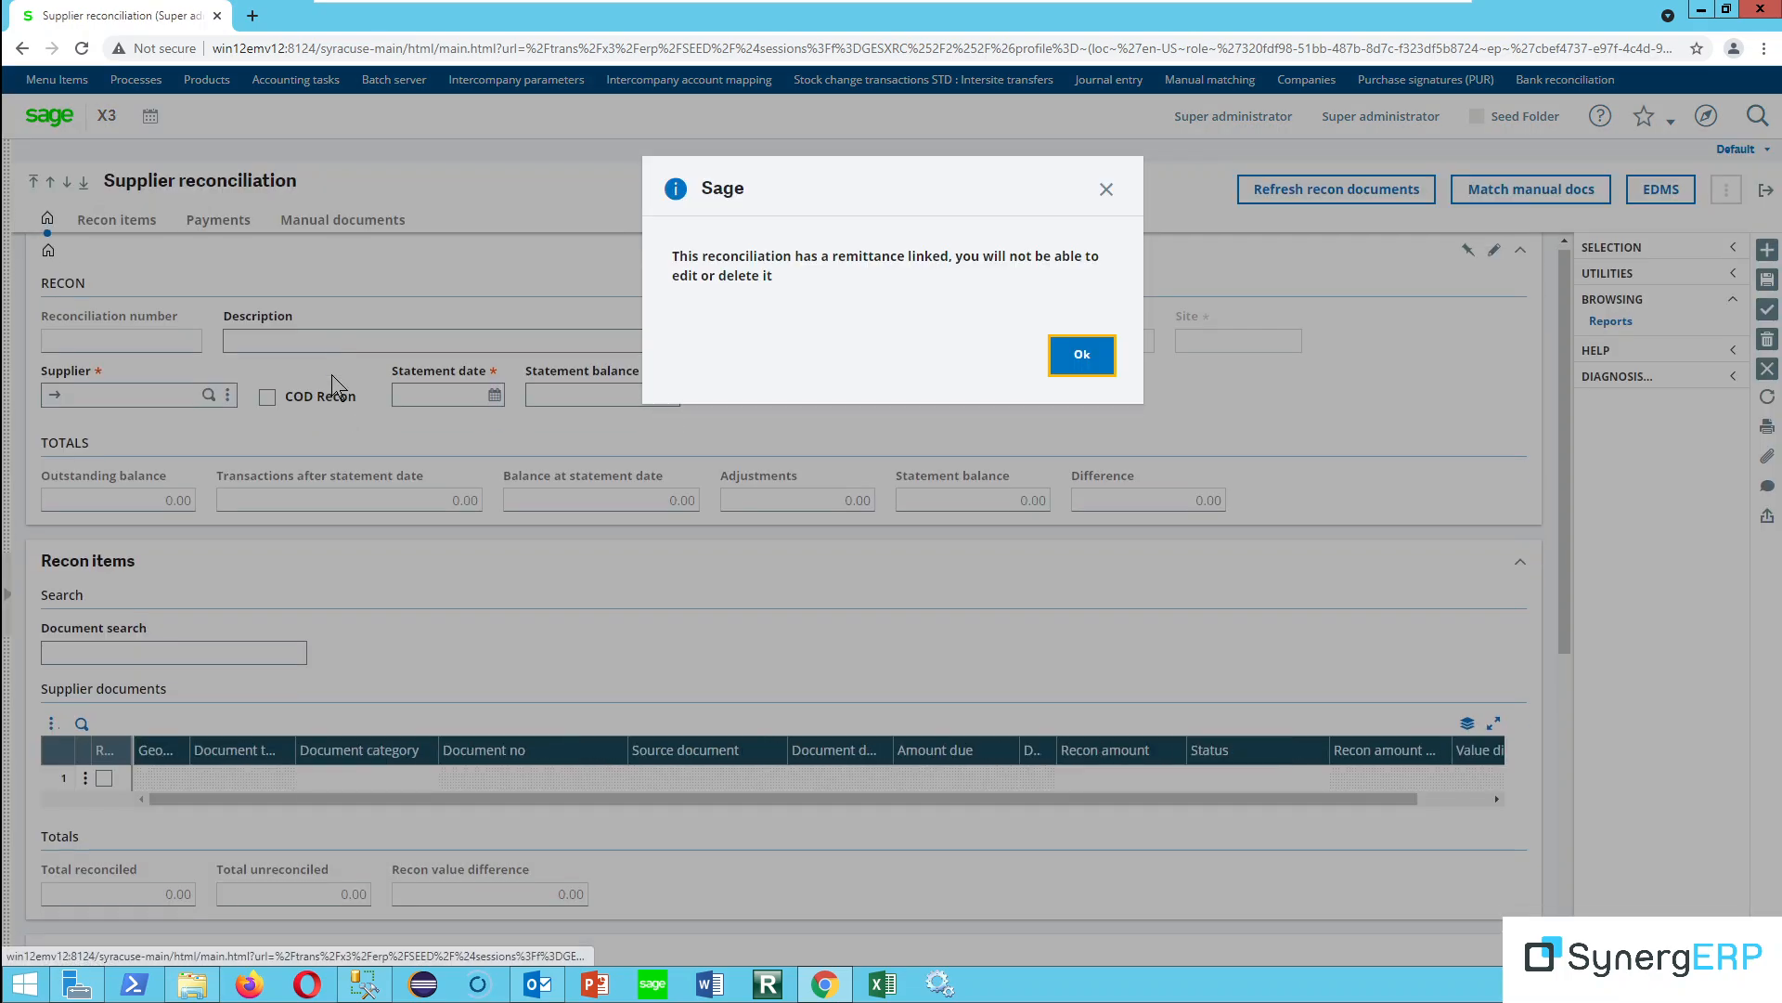
{"action": "left_click", "coordinate": [1079, 344]}
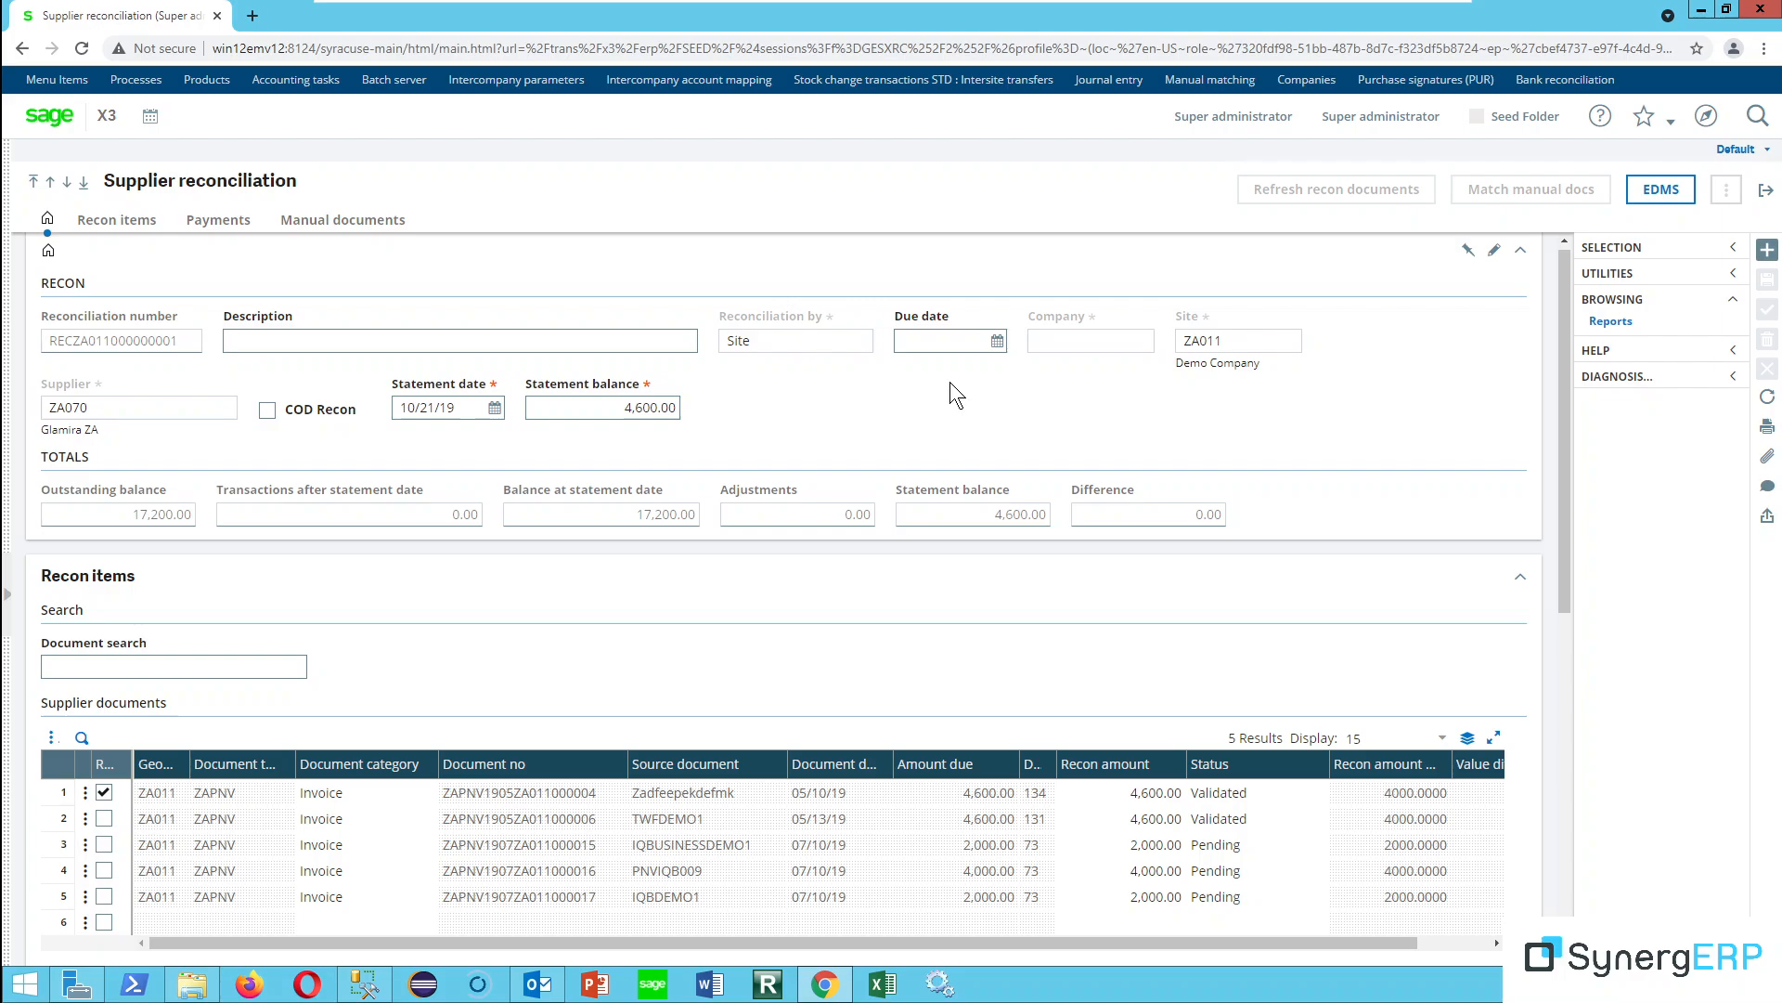
{"action": "left_click", "coordinate": [1767, 249]}
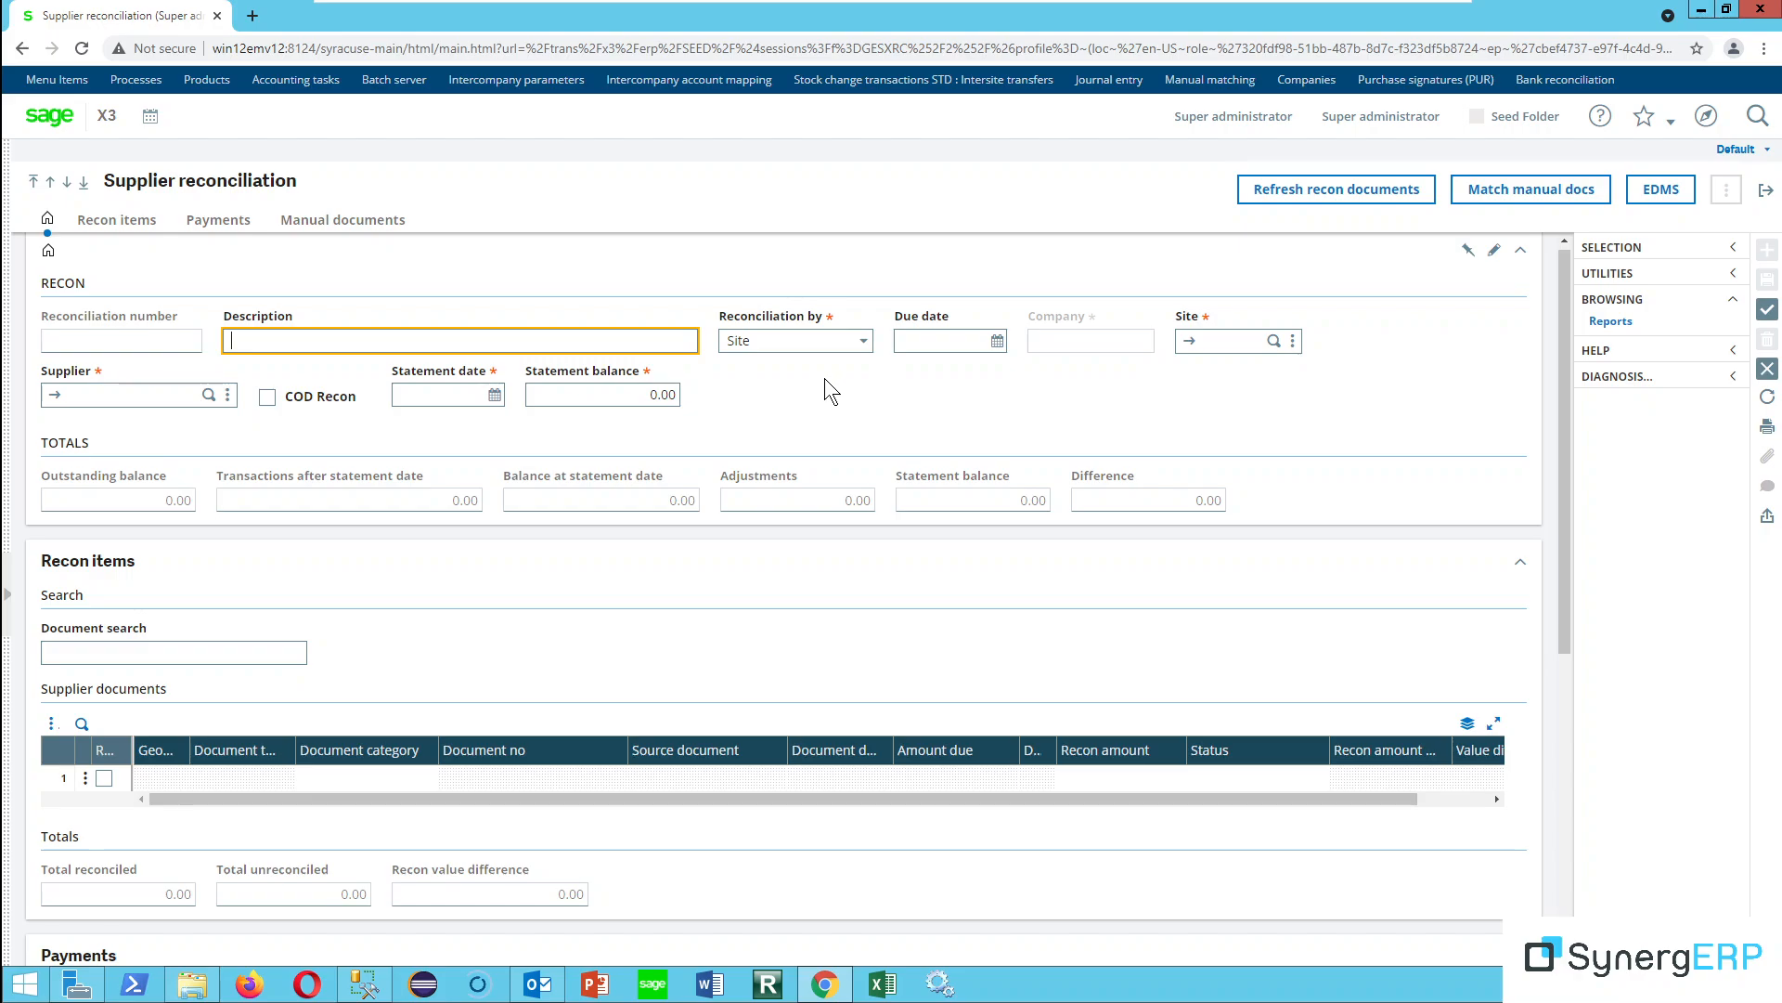
Set the new reconciliation to be by Site, with due date 05/21/21 and site ZA011.
{"action": "key", "text": "Tab"}
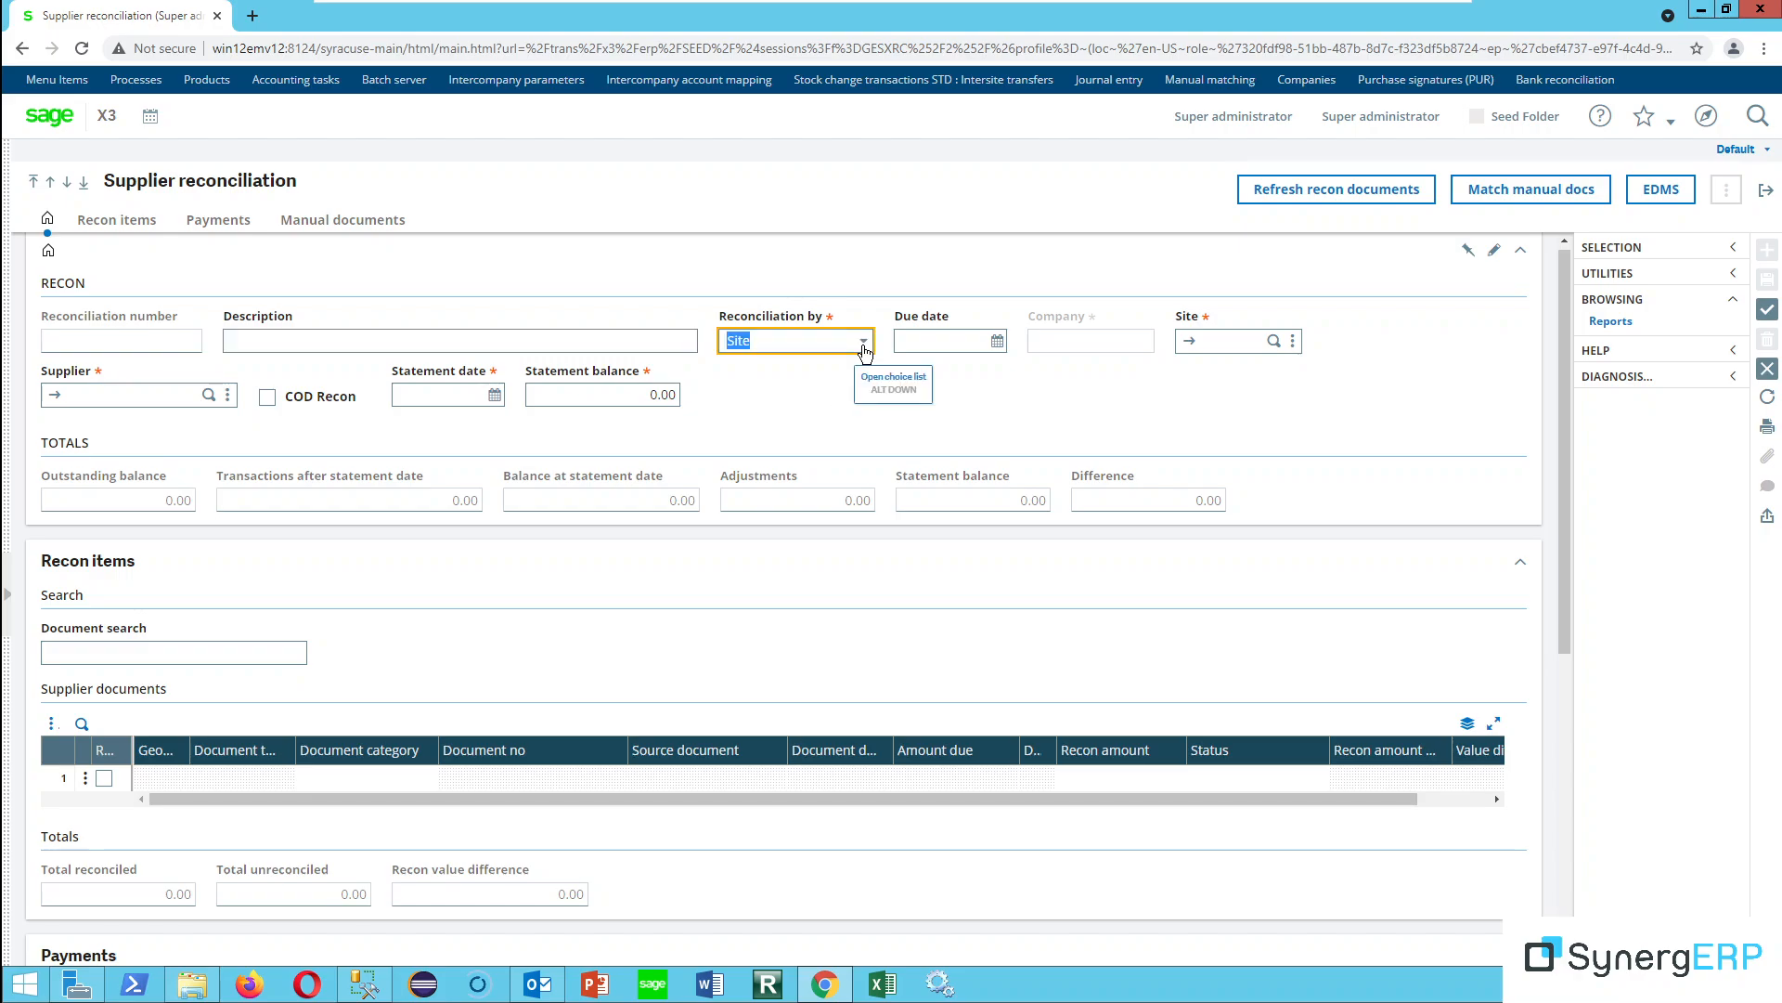
{"action": "left_click", "coordinate": [863, 341]}
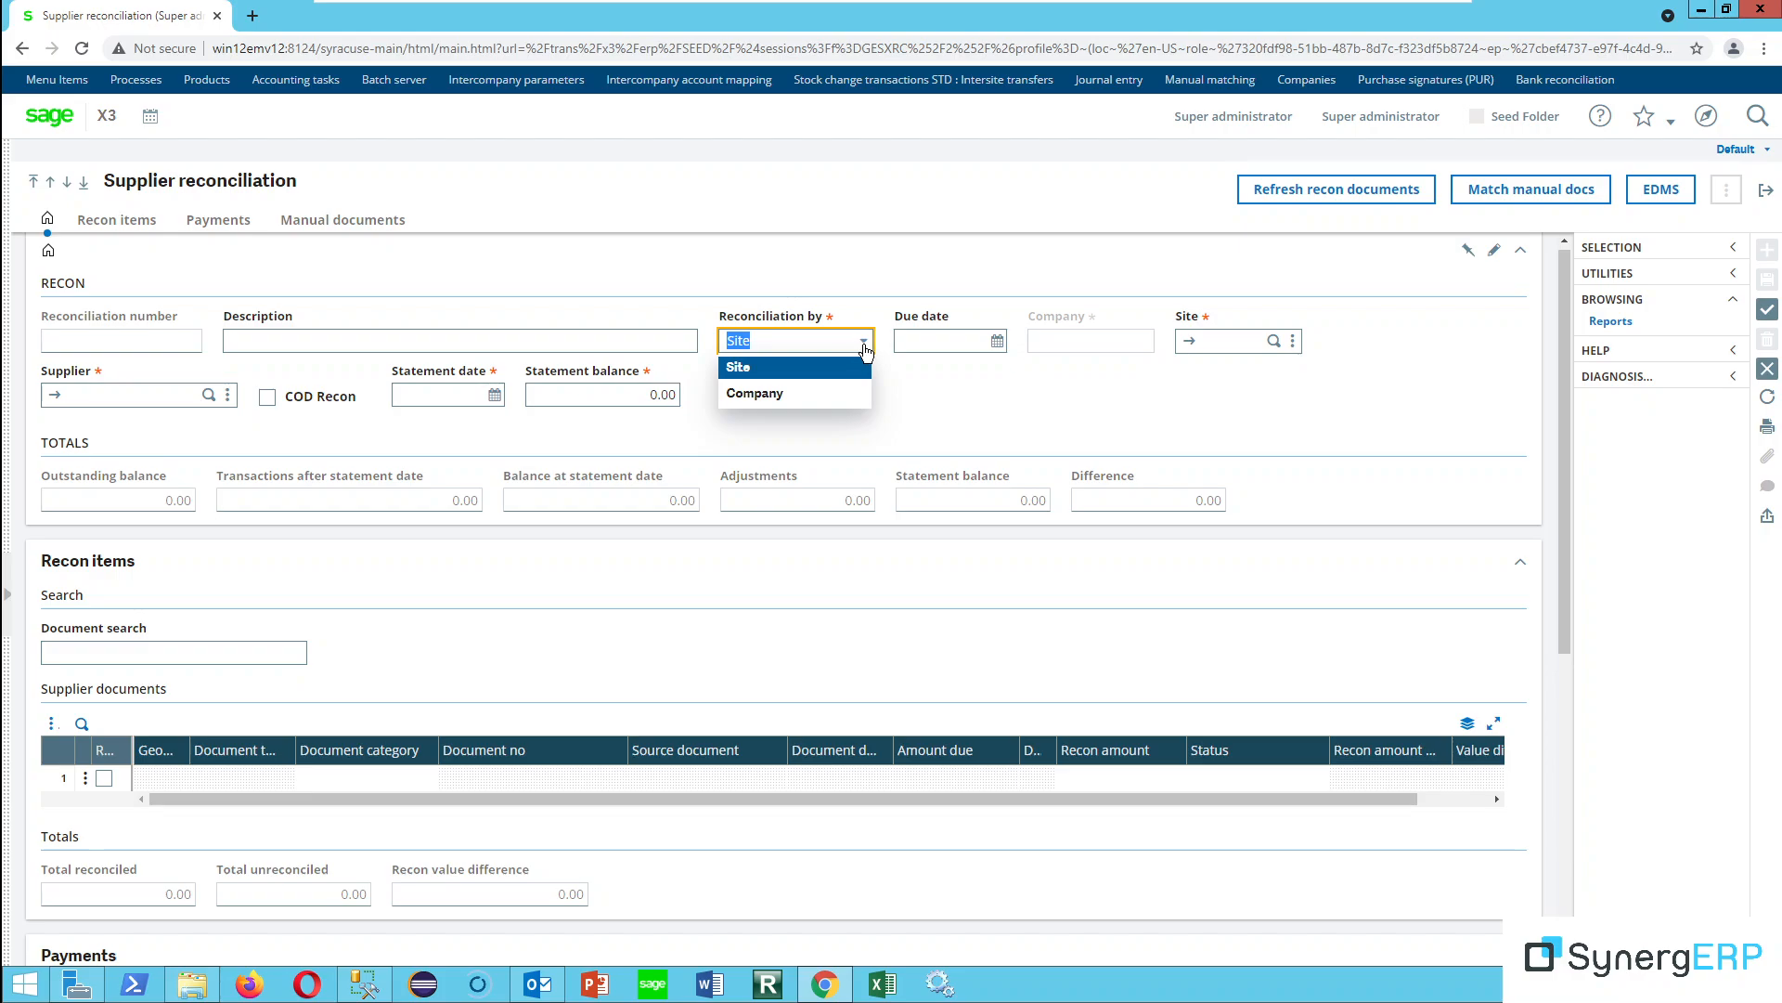
{"action": "left_click", "coordinate": [805, 366]}
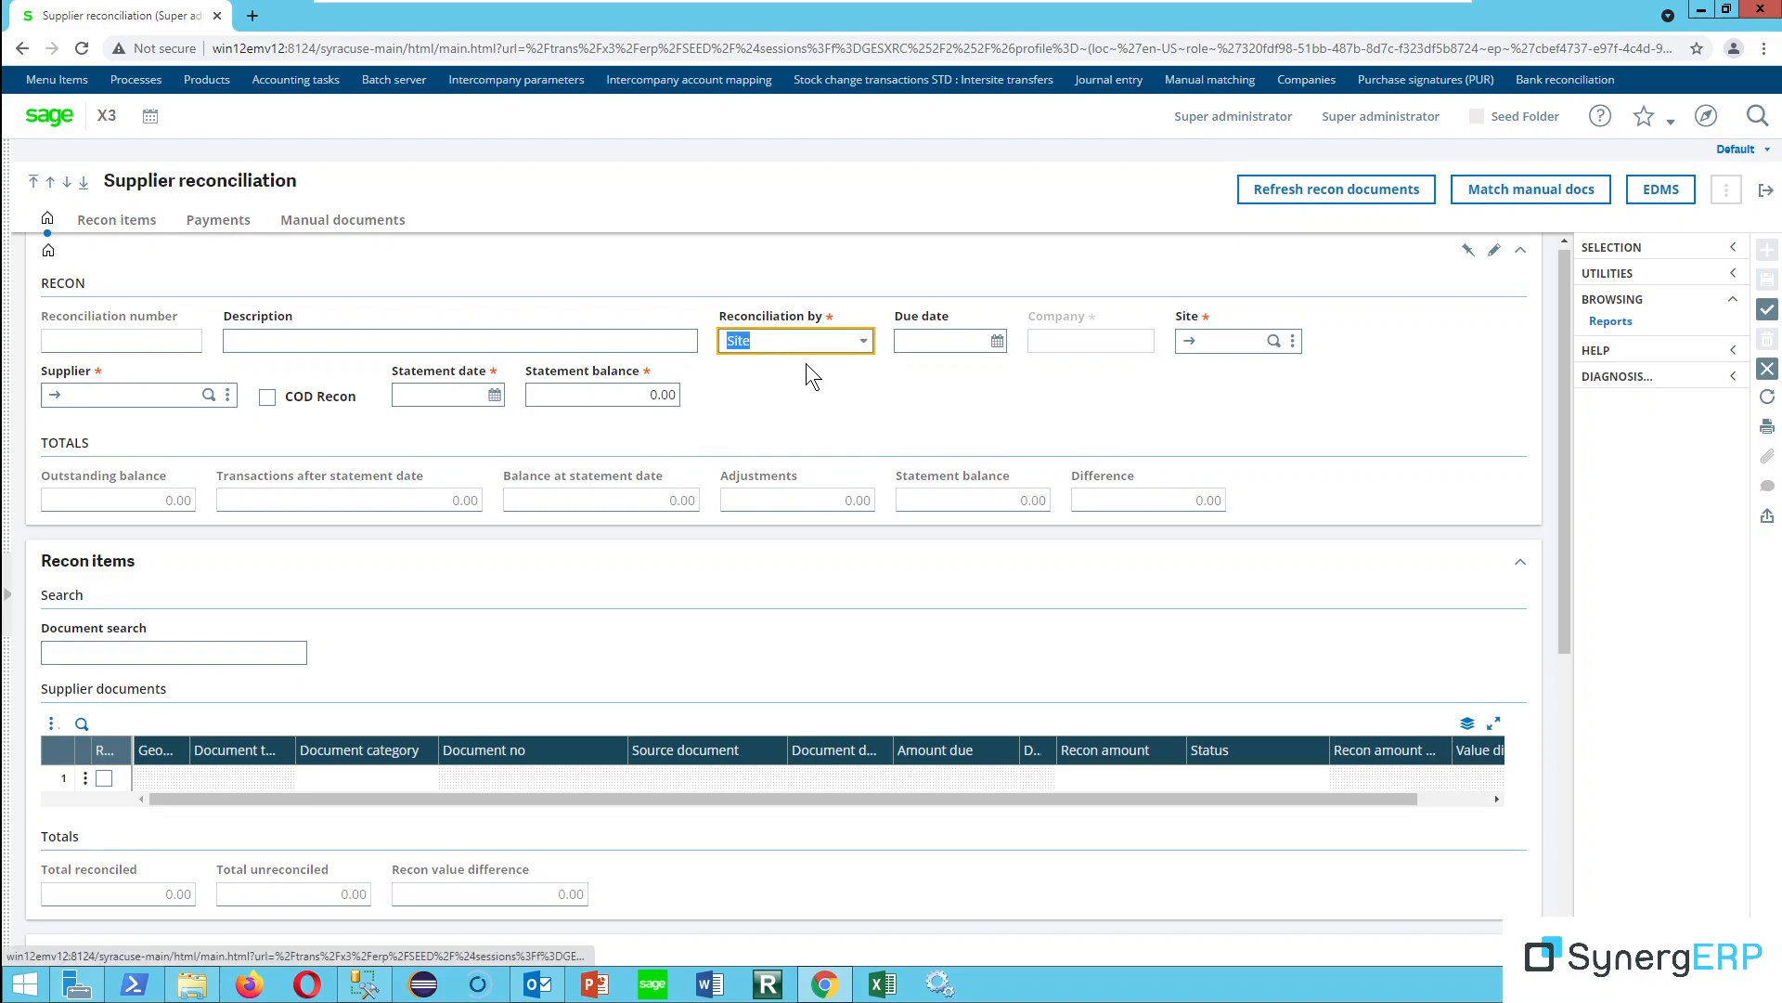
{"action": "left_click", "coordinate": [906, 344]}
{"action": "type", "text": "21"}
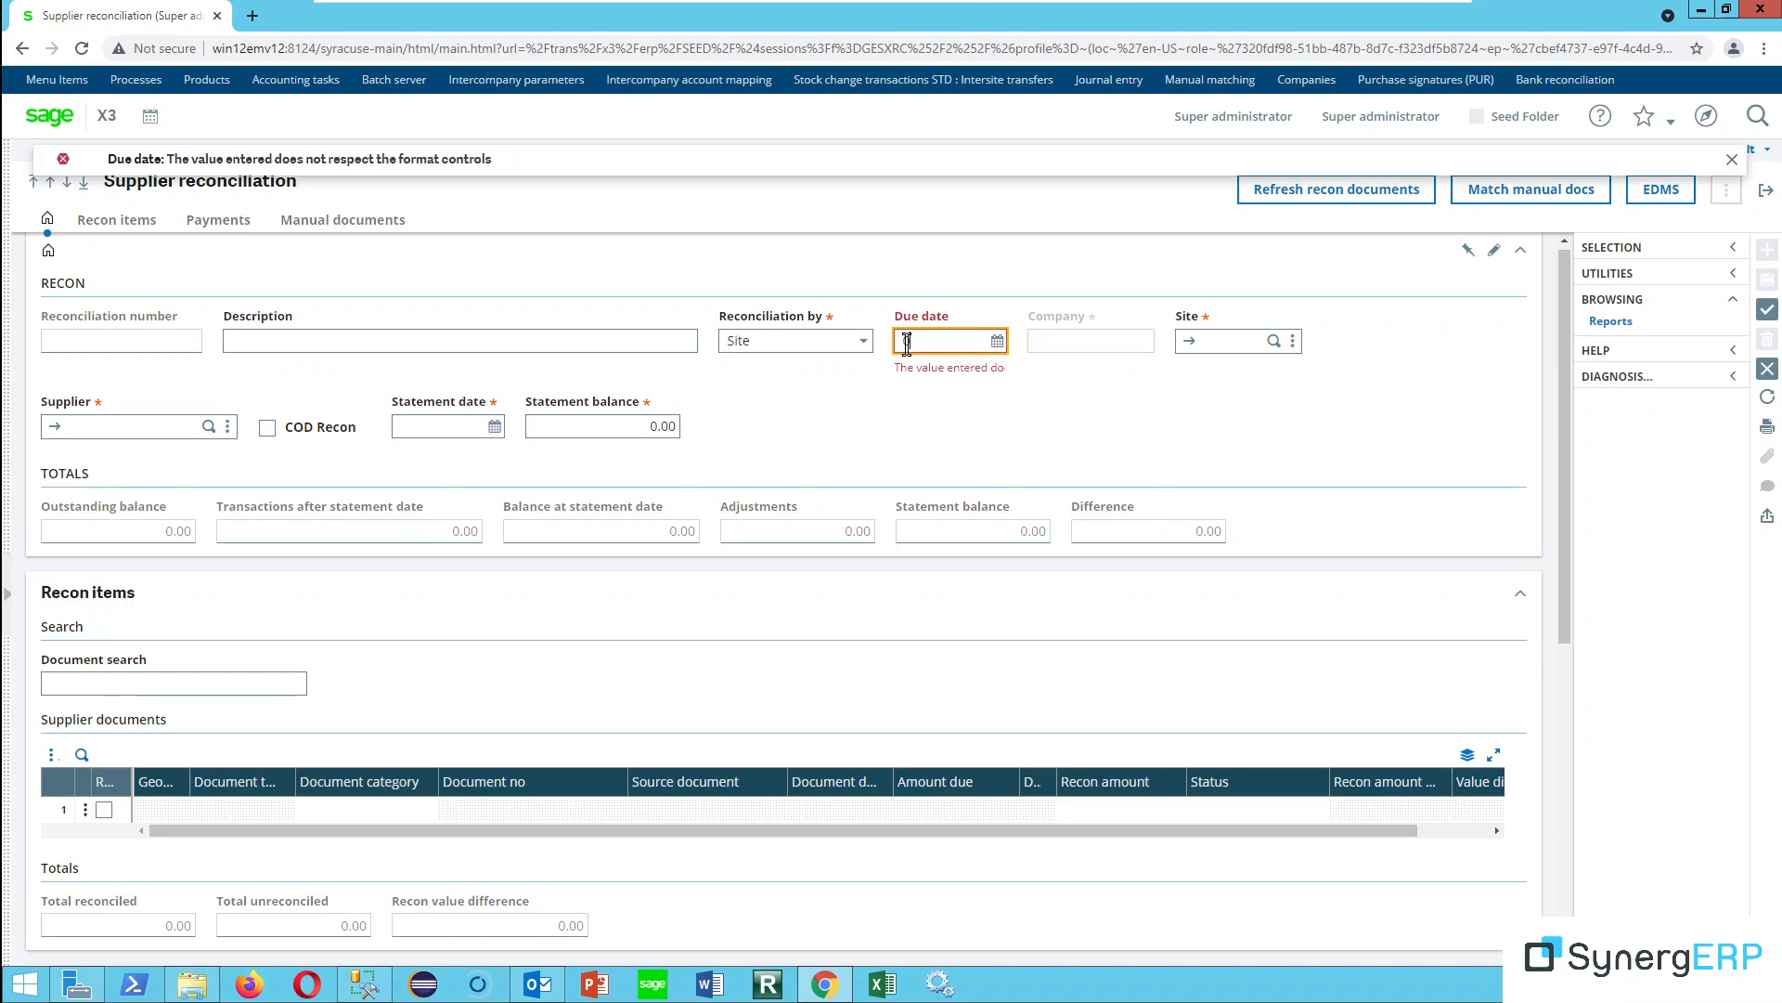
{"action": "key", "text": "Tab"}
{"action": "type", "text": "z"}
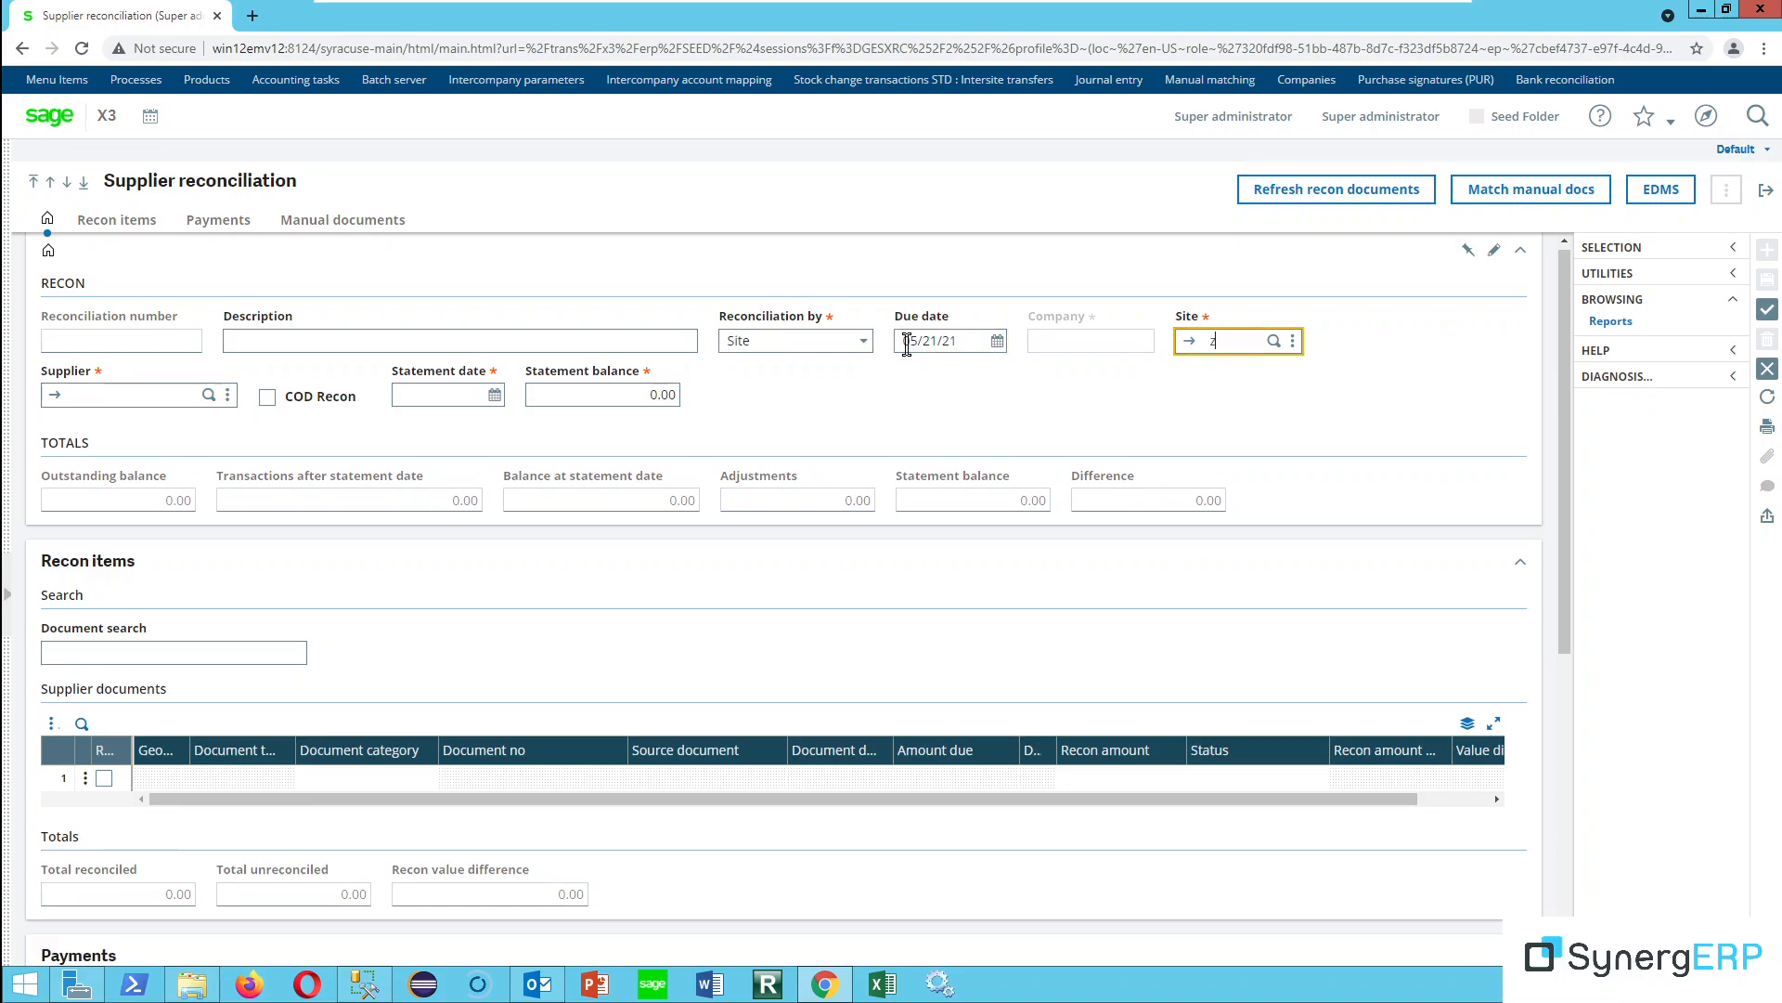
{"action": "type", "text": "a011"}
{"action": "key", "text": "Tab"}
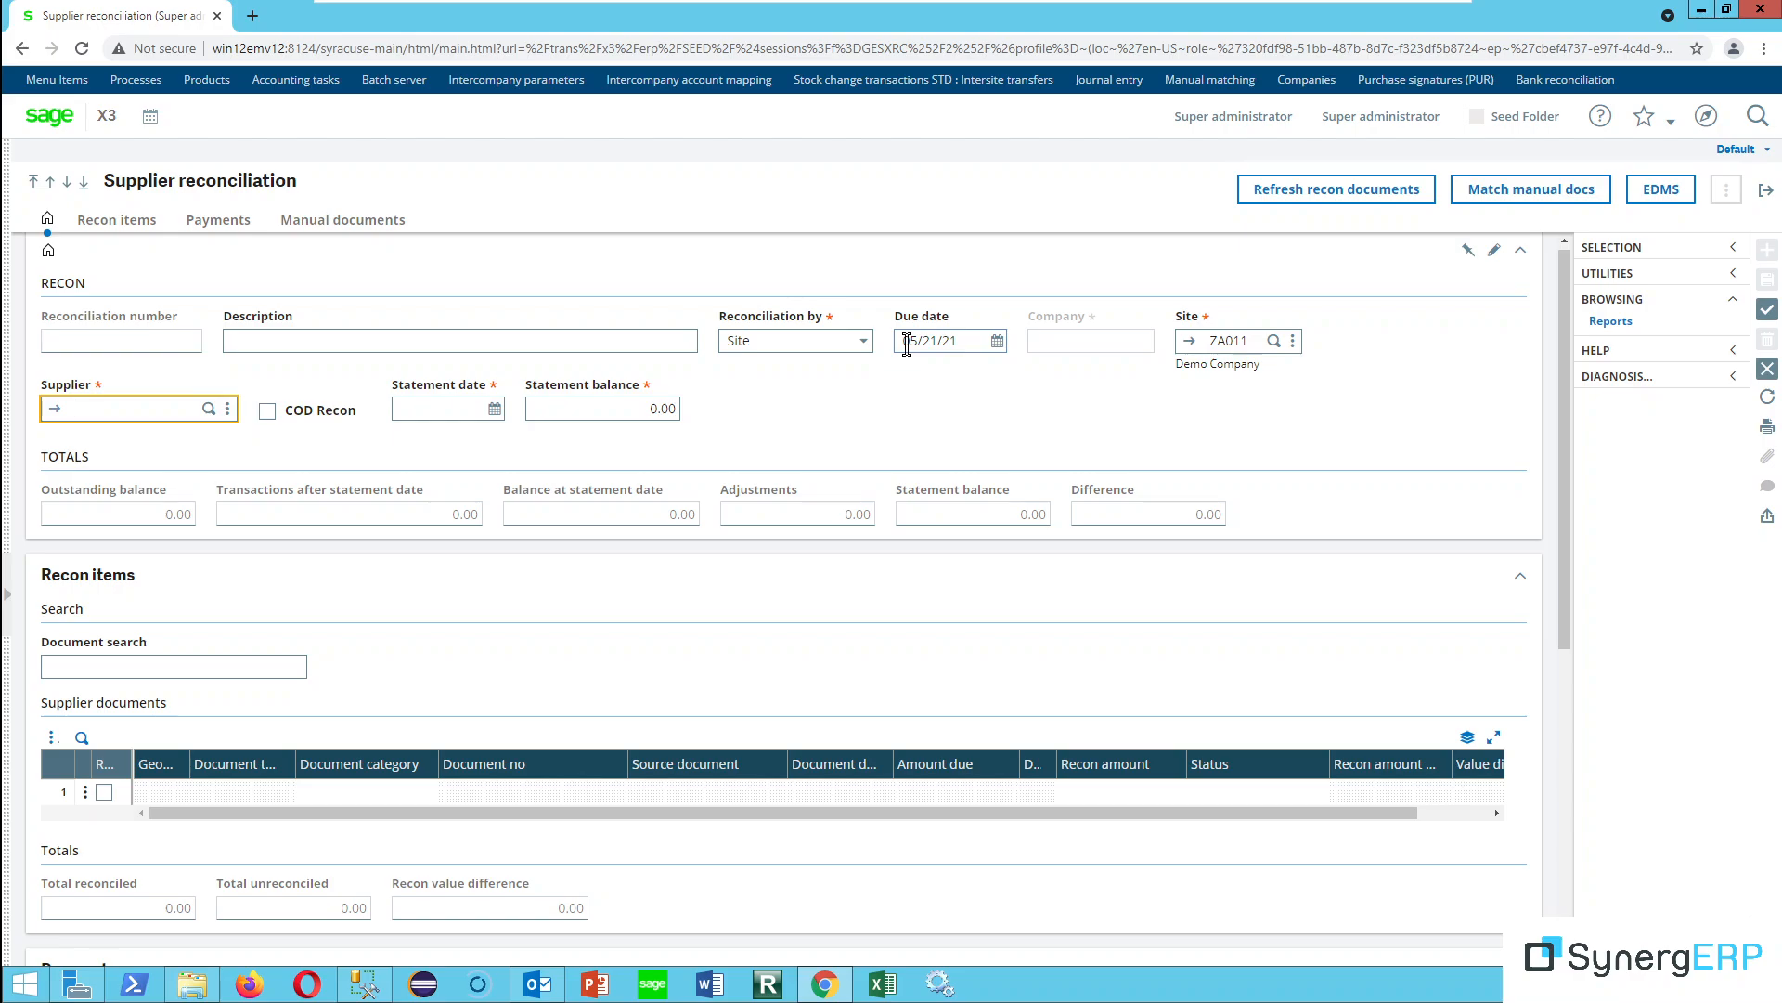
Enter supplier DELL001, statement date 05/21/21 and a statement balance of 2,100 on the reconciliation.
{"action": "type", "text": "dell001"}
{"action": "key", "text": "Tab"}
{"action": "key", "text": "Tab"}
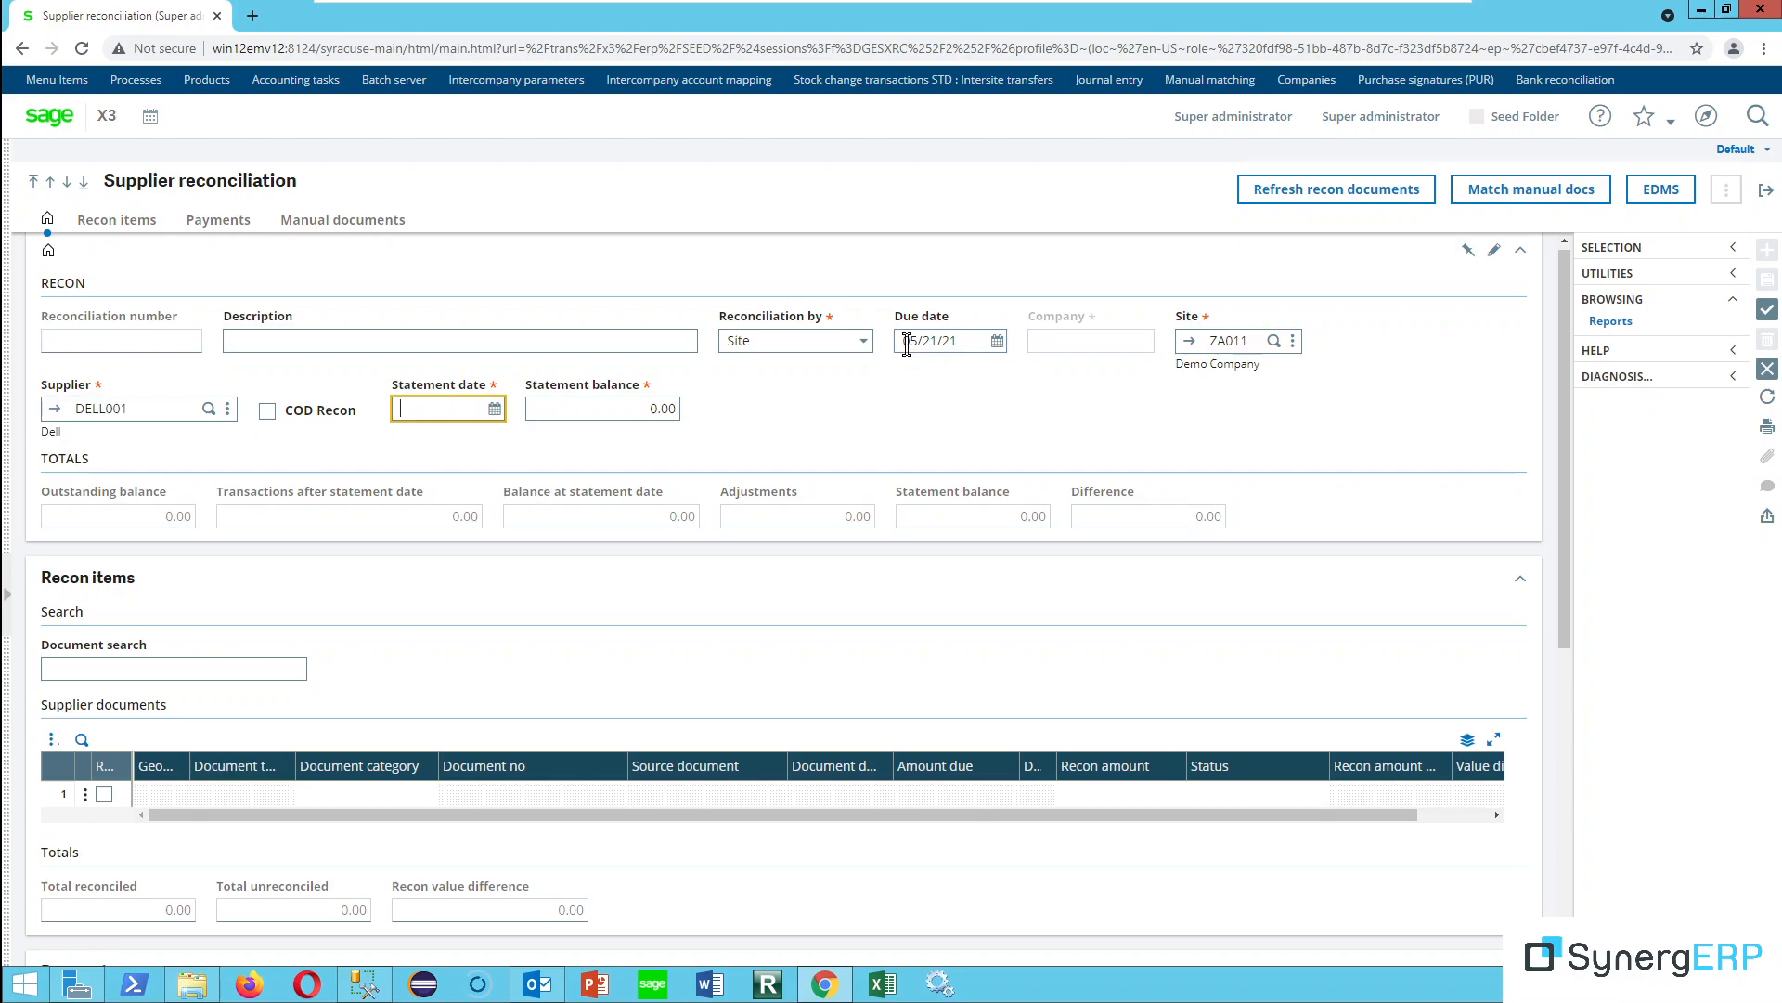
{"action": "type", "text": "052121"}
{"action": "key", "text": "Tab"}
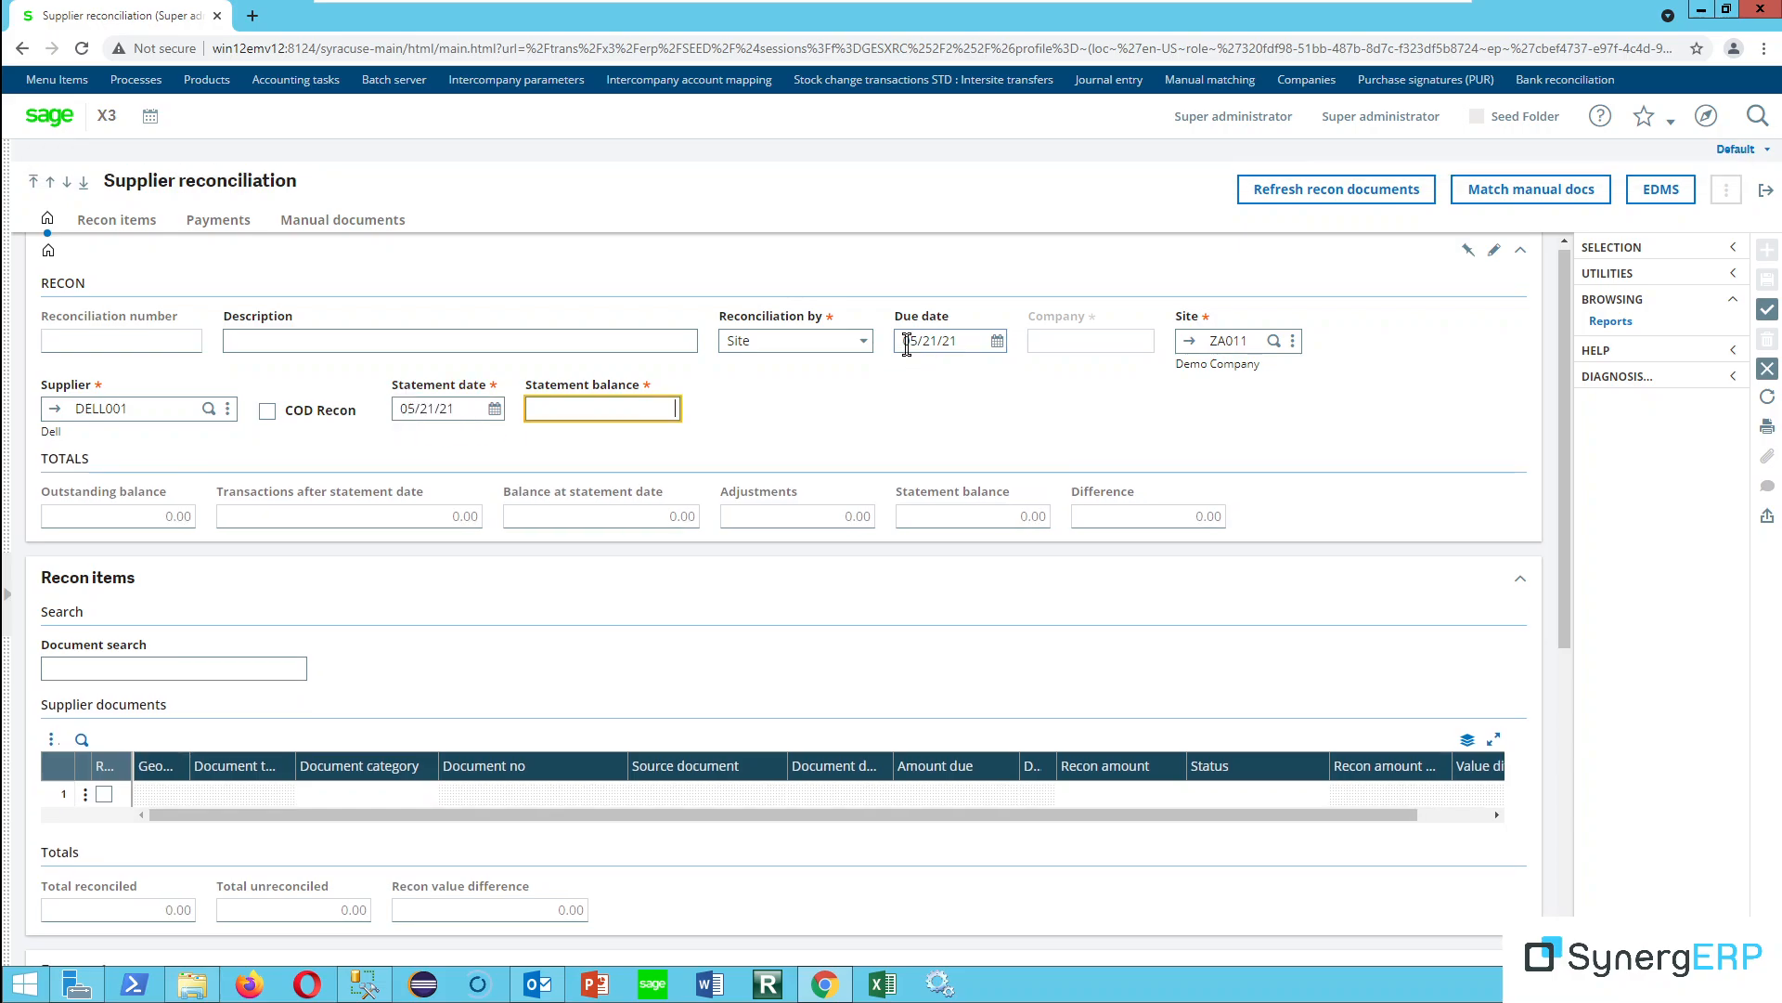
{"action": "type", "text": "2,100"}
{"action": "key", "text": "Tab"}
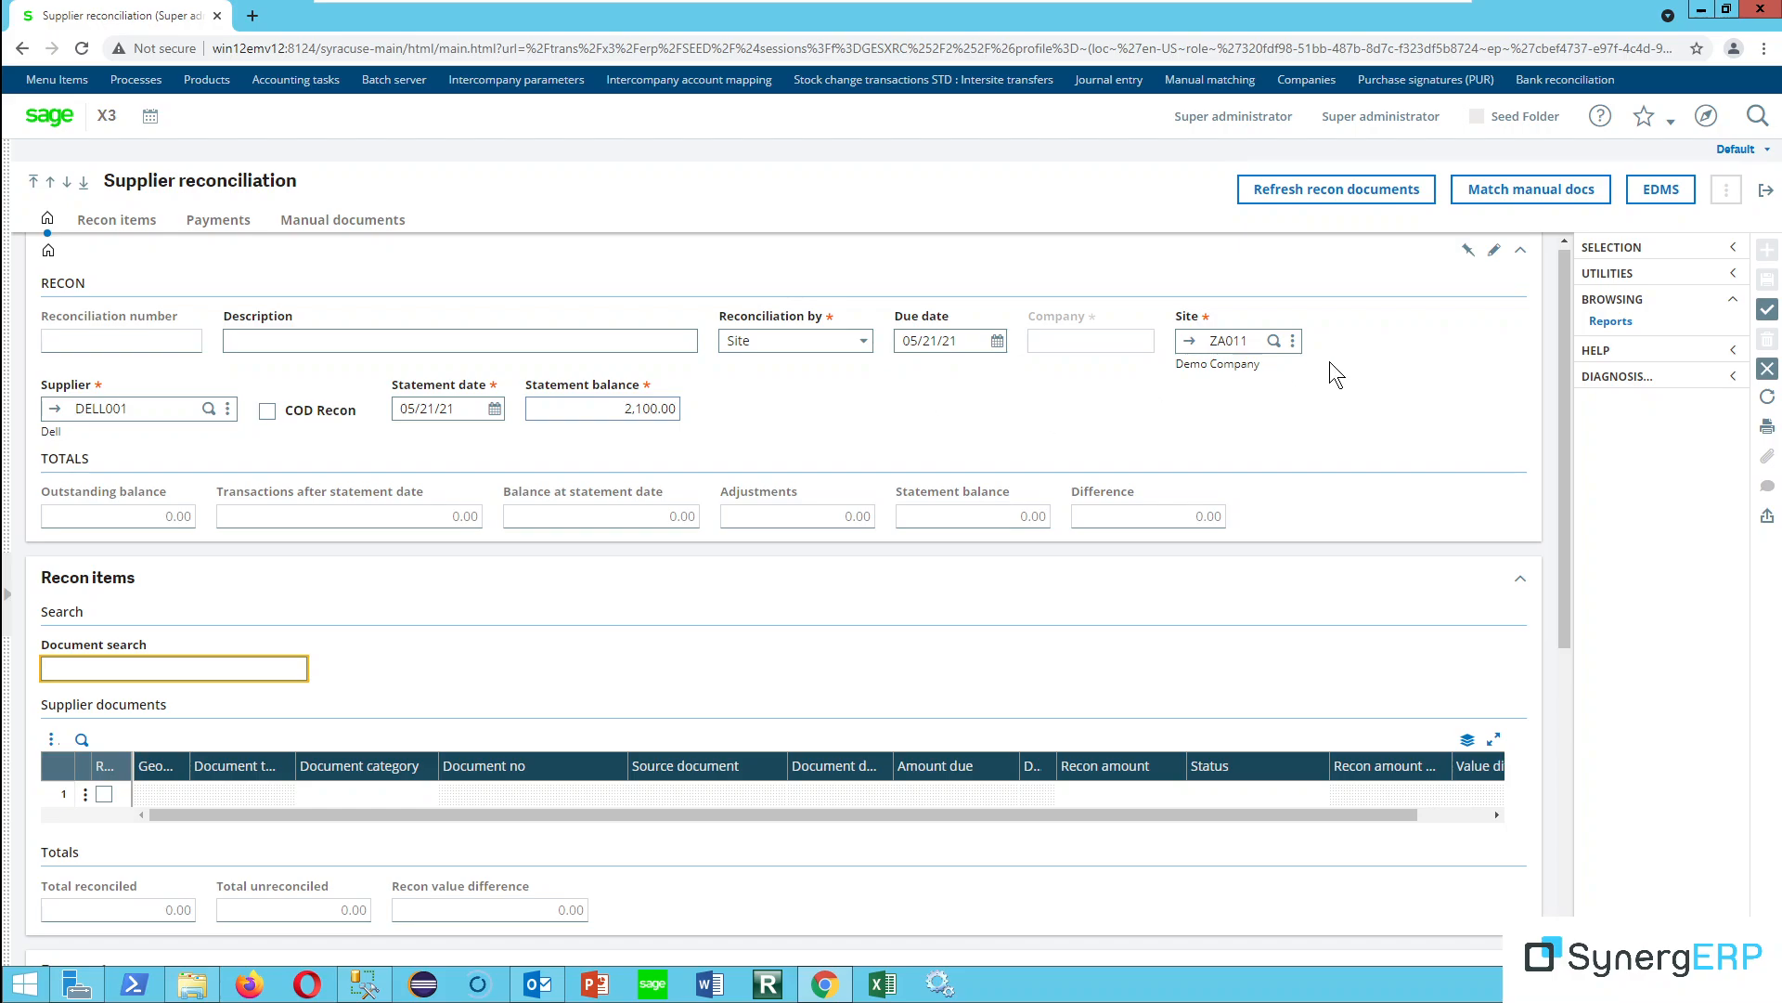
Refresh the recon documents and delete the existing DG01 line from the manual documents.
{"action": "left_click", "coordinate": [1328, 189]}
{"action": "scroll", "coordinate": [702, 363], "scroll_direction": "down", "scroll_amount": 5}
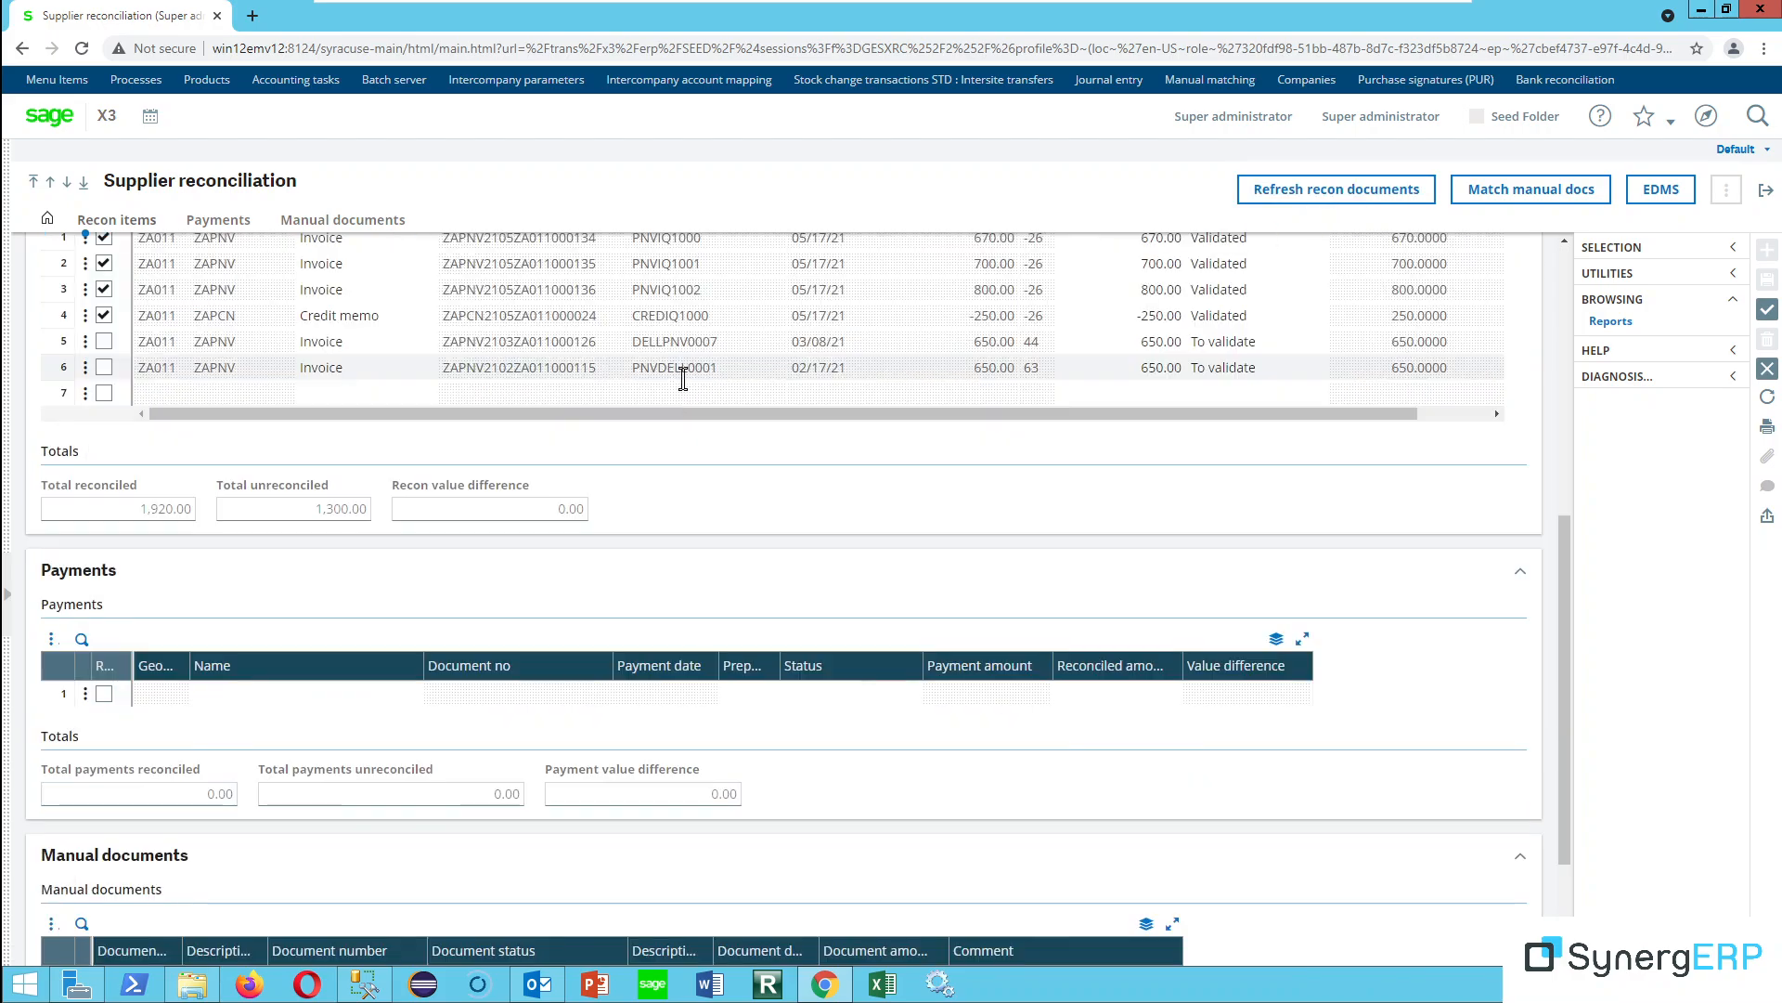
{"action": "scroll", "coordinate": [119, 864], "scroll_direction": "down", "scroll_amount": 2}
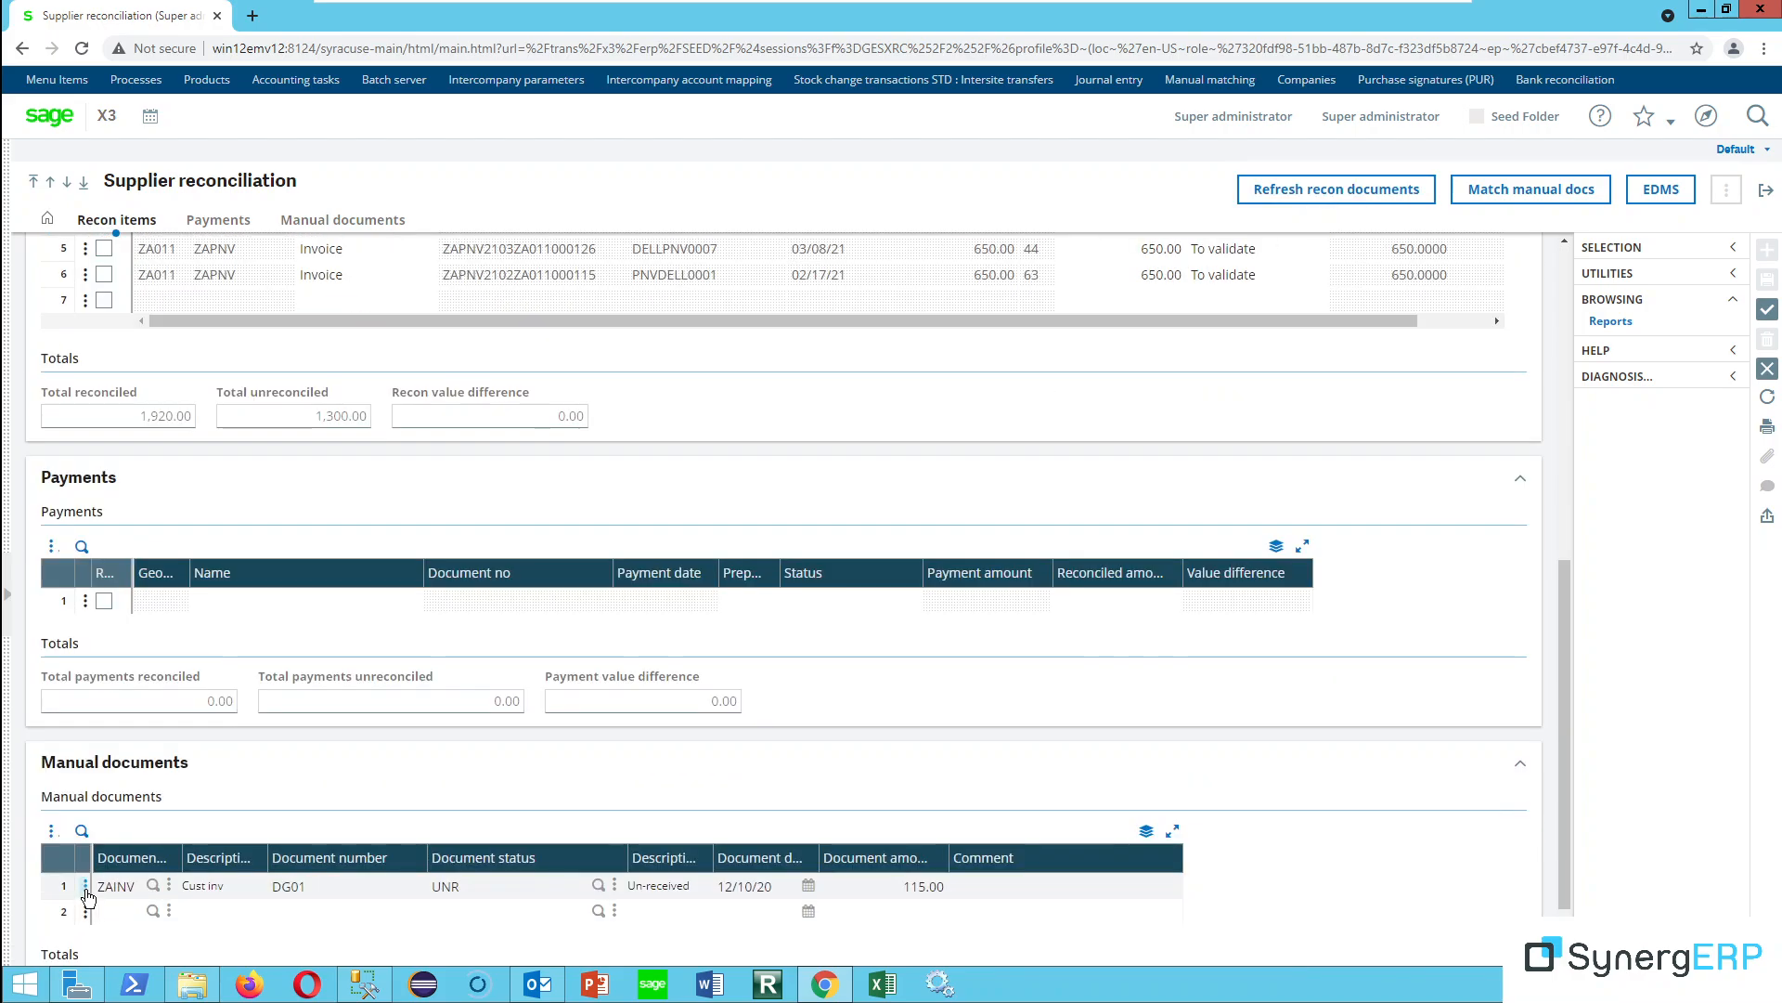
{"action": "left_click", "coordinate": [87, 889]}
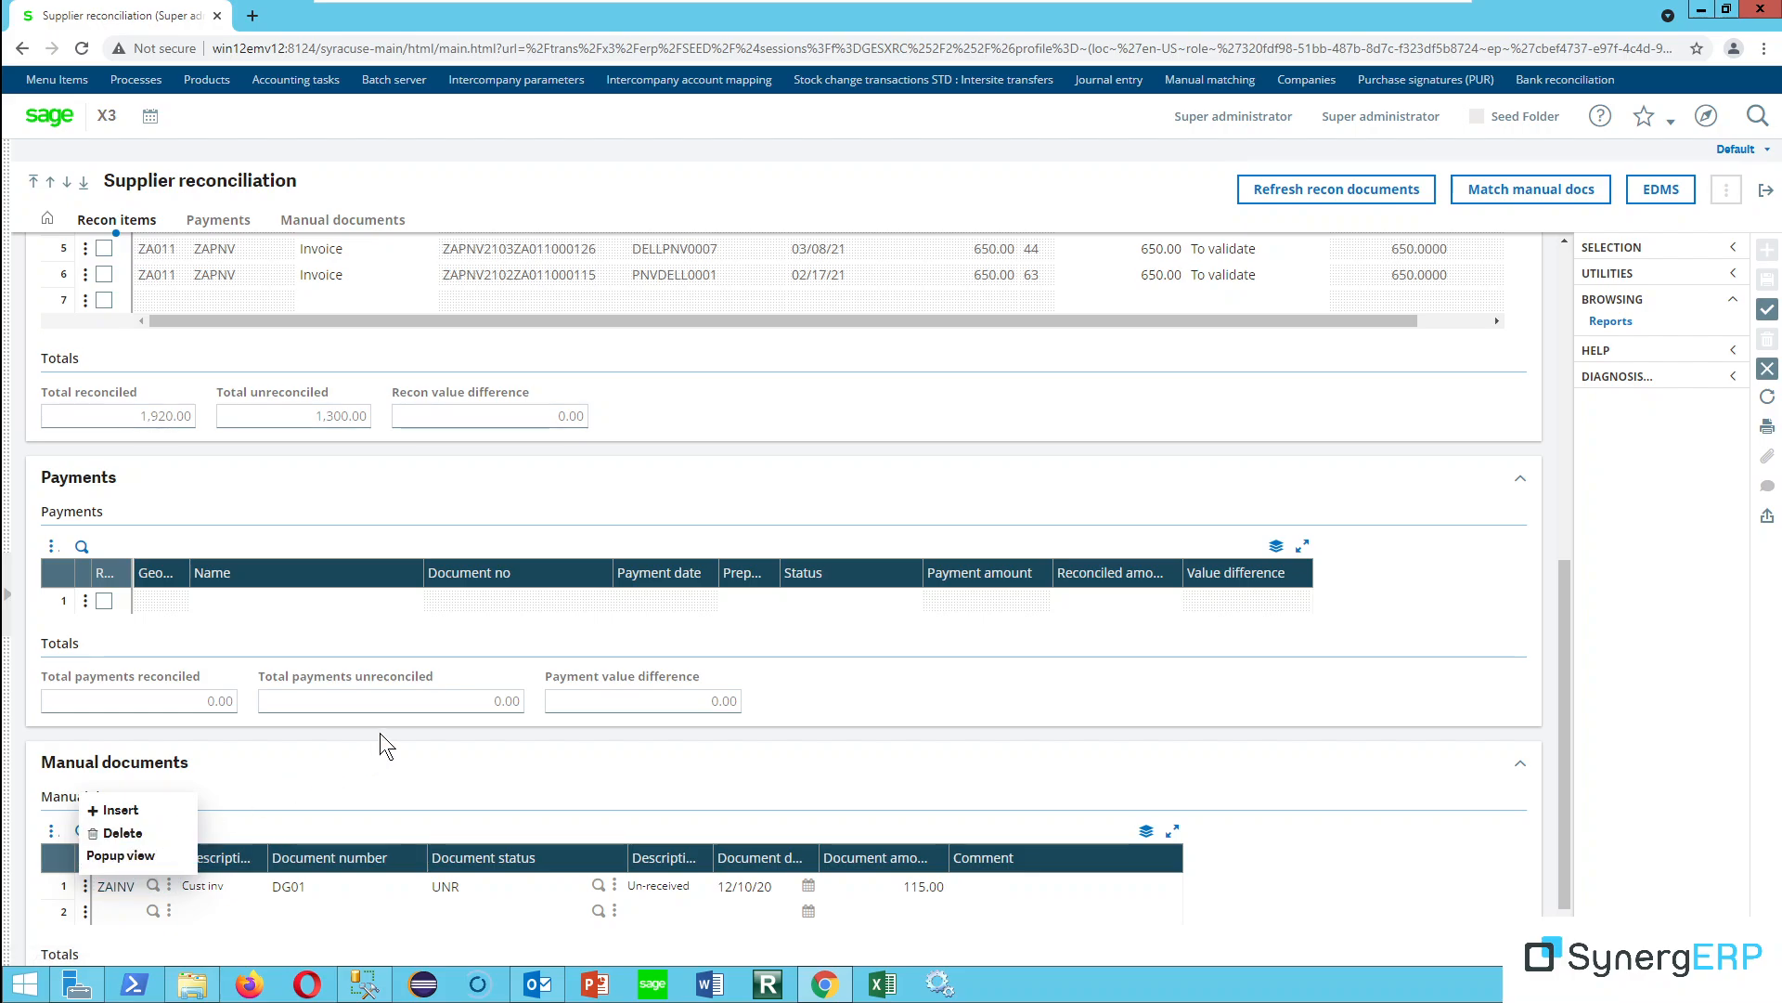
{"action": "scroll", "coordinate": [492, 520], "scroll_direction": "up", "scroll_amount": 4}
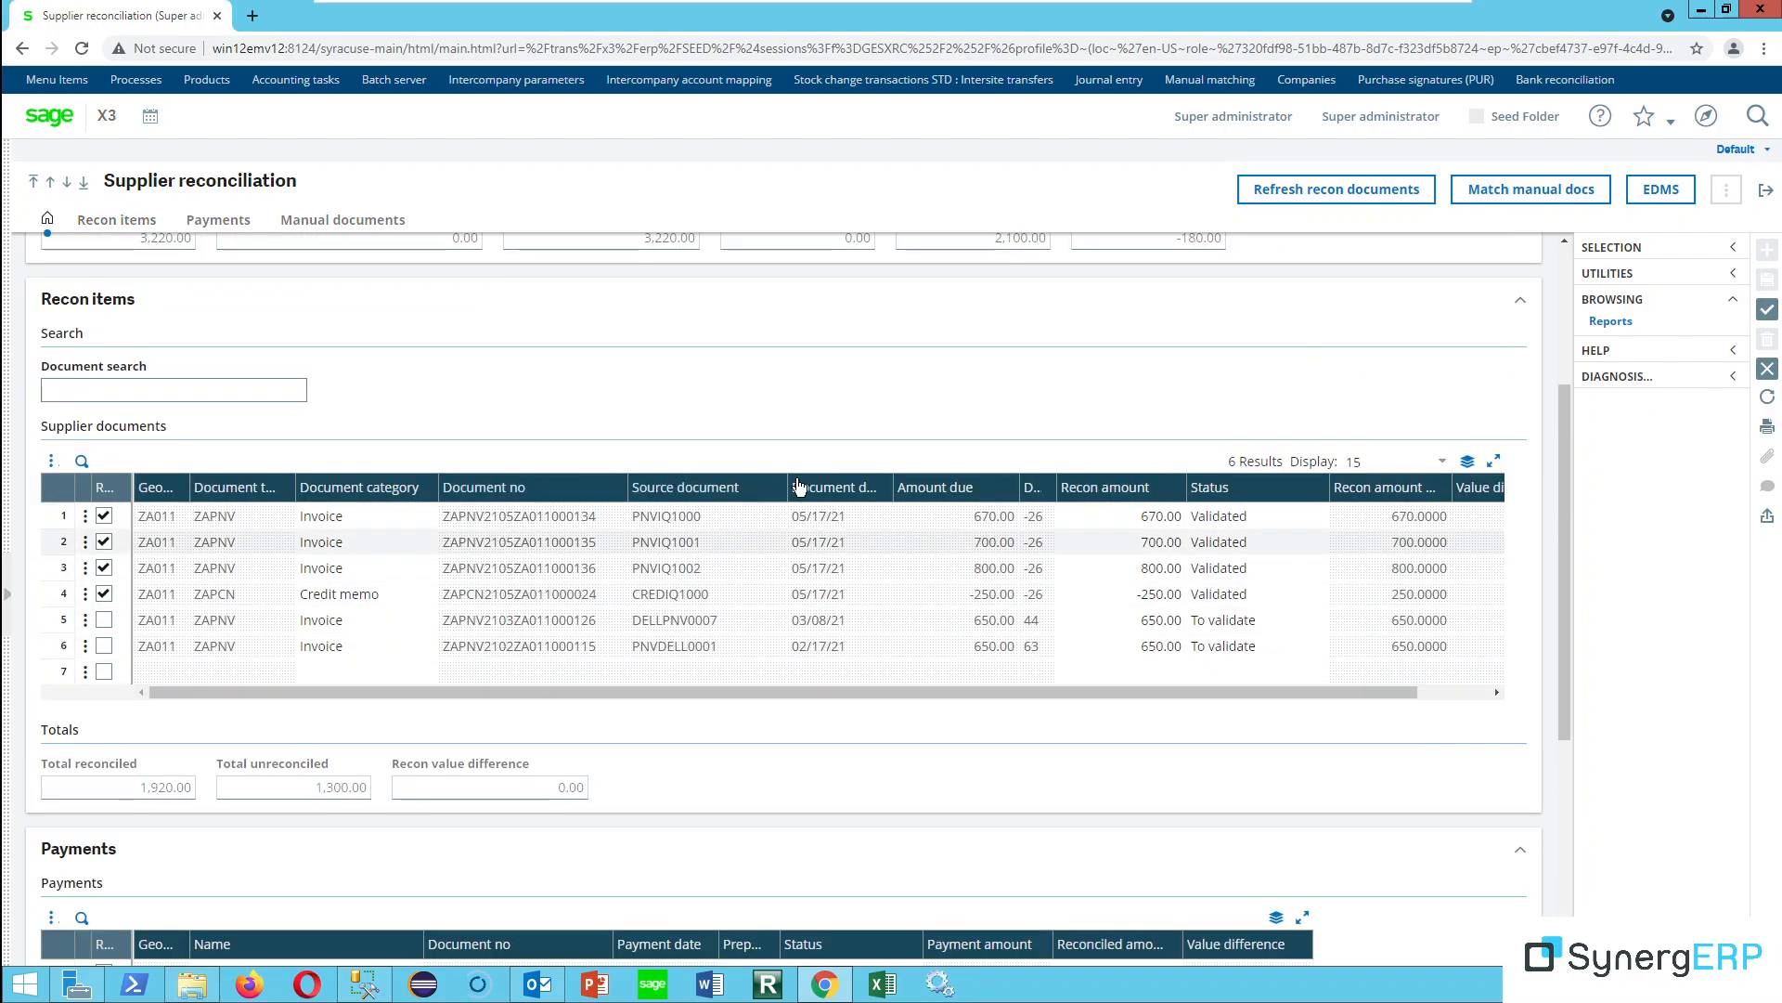
Review the reconciliation totals and the ticked invoices and credit memo, toggling the credit memo's reconcile checkbox off and back on.
{"action": "scroll", "coordinate": [568, 469], "scroll_direction": "up", "scroll_amount": 2}
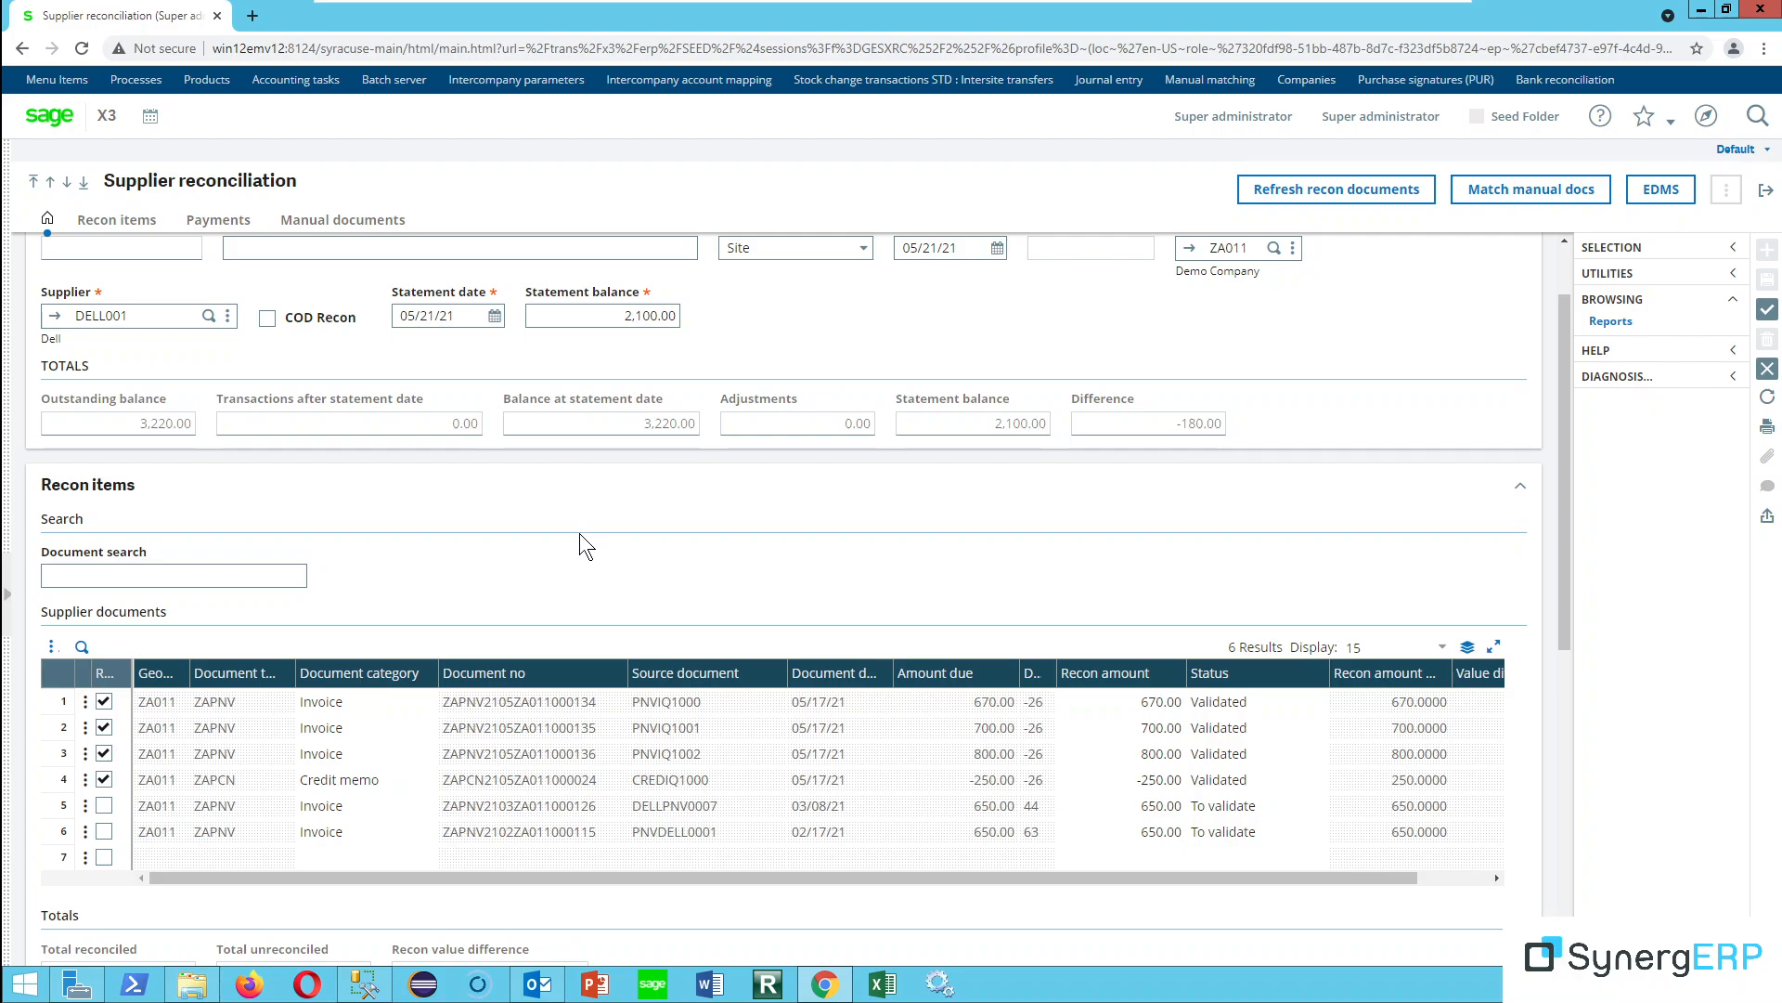
{"action": "scroll", "coordinate": [580, 545], "scroll_direction": "down", "scroll_amount": 1}
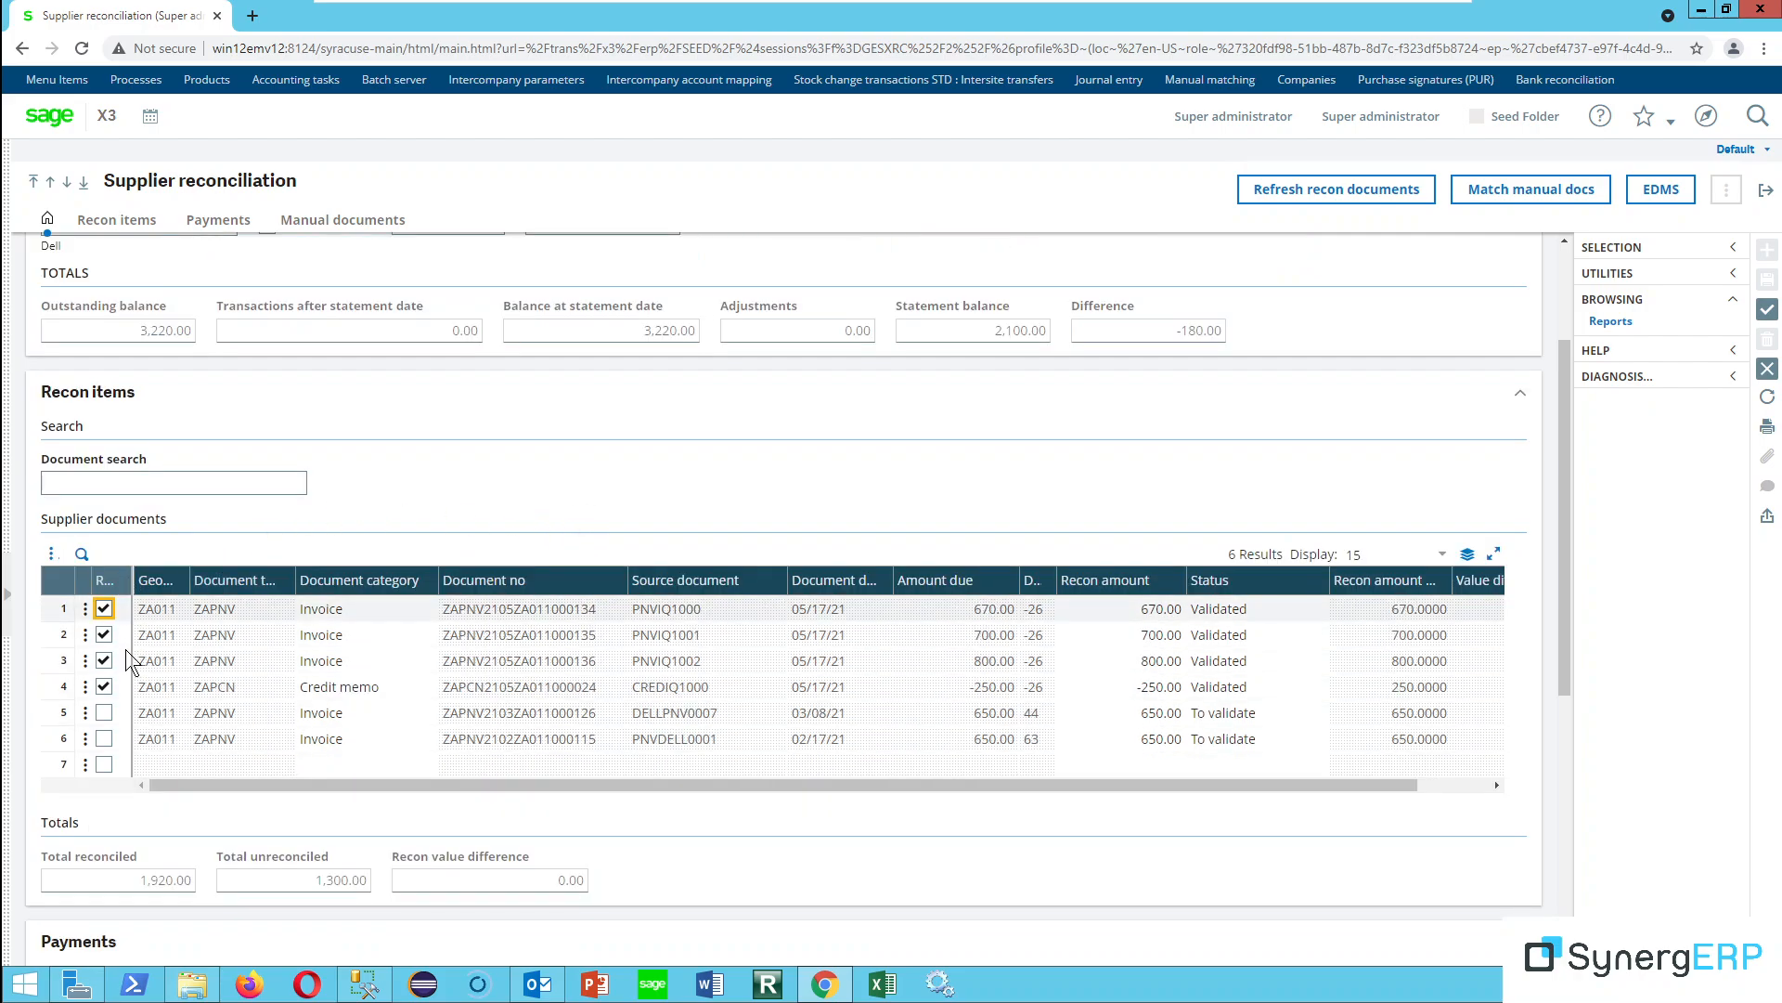
{"action": "left_click", "coordinate": [105, 692]}
{"action": "left_click", "coordinate": [105, 689]}
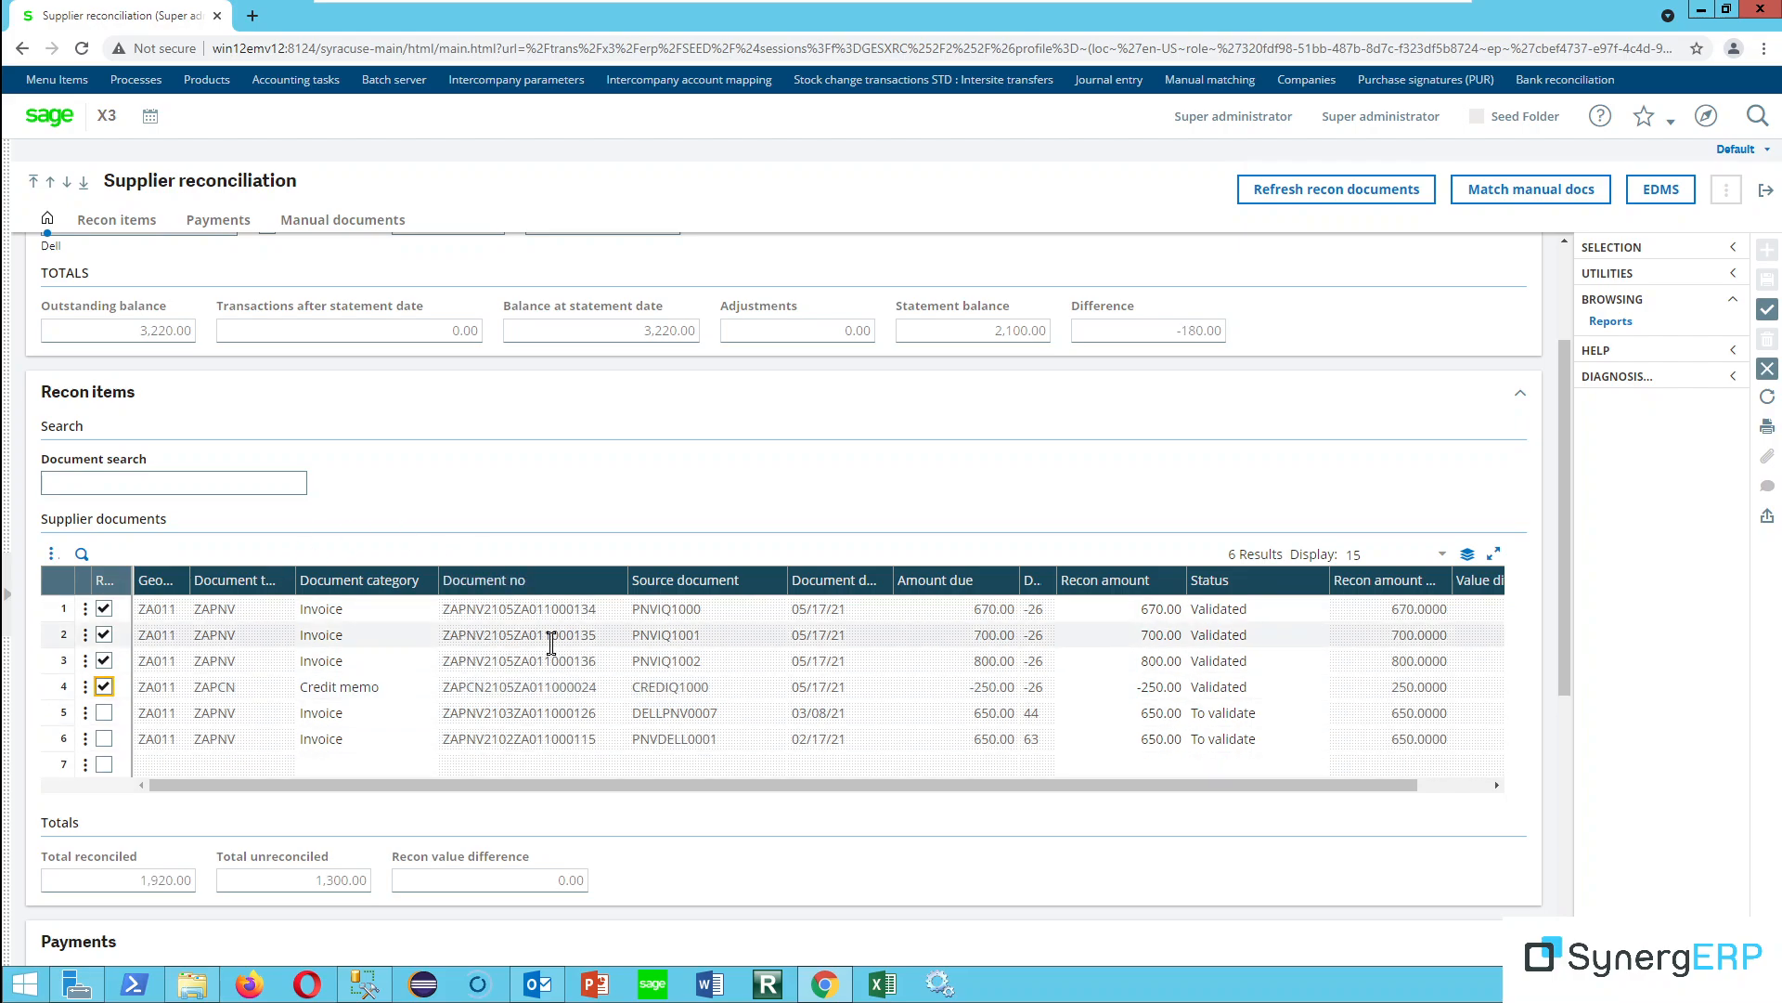
{"action": "scroll", "coordinate": [550, 635], "scroll_direction": "down", "scroll_amount": 3}
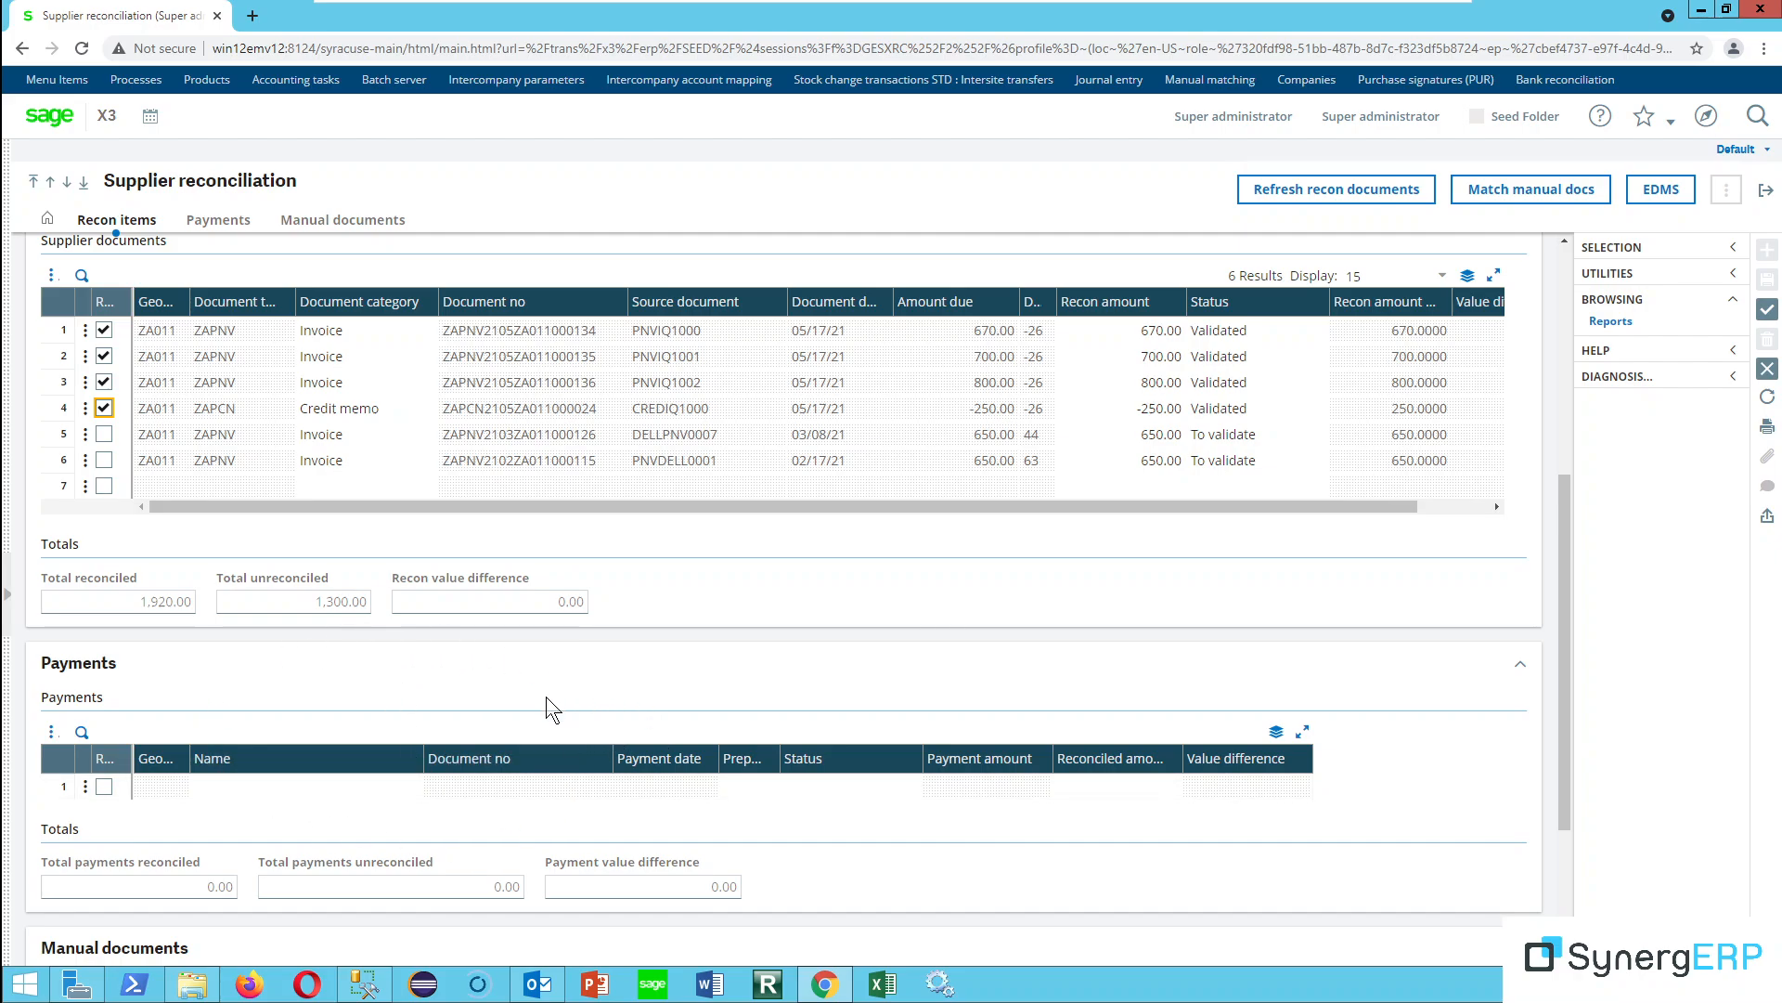
{"action": "scroll", "coordinate": [572, 692], "scroll_direction": "up", "scroll_amount": 4}
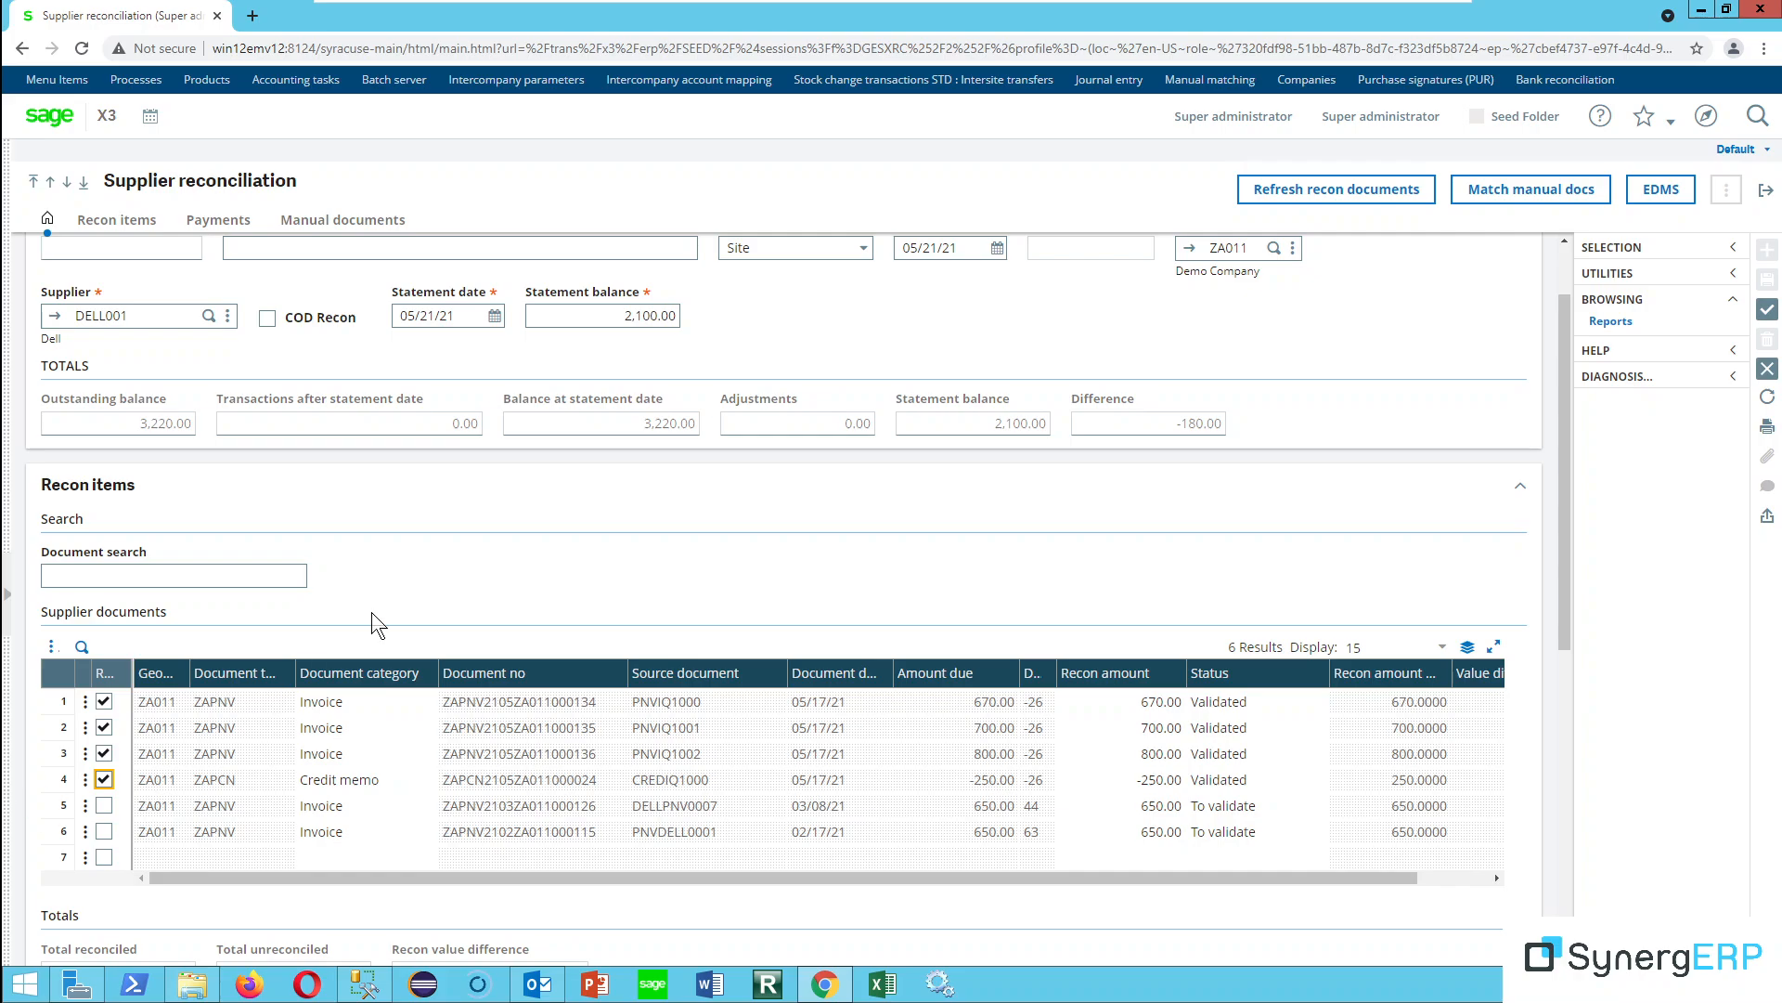
Add a manual document line with document type ZAINV, number DEMO001 and status UNR (Un-received).
{"action": "scroll", "coordinate": [447, 557], "scroll_direction": "down", "scroll_amount": 5}
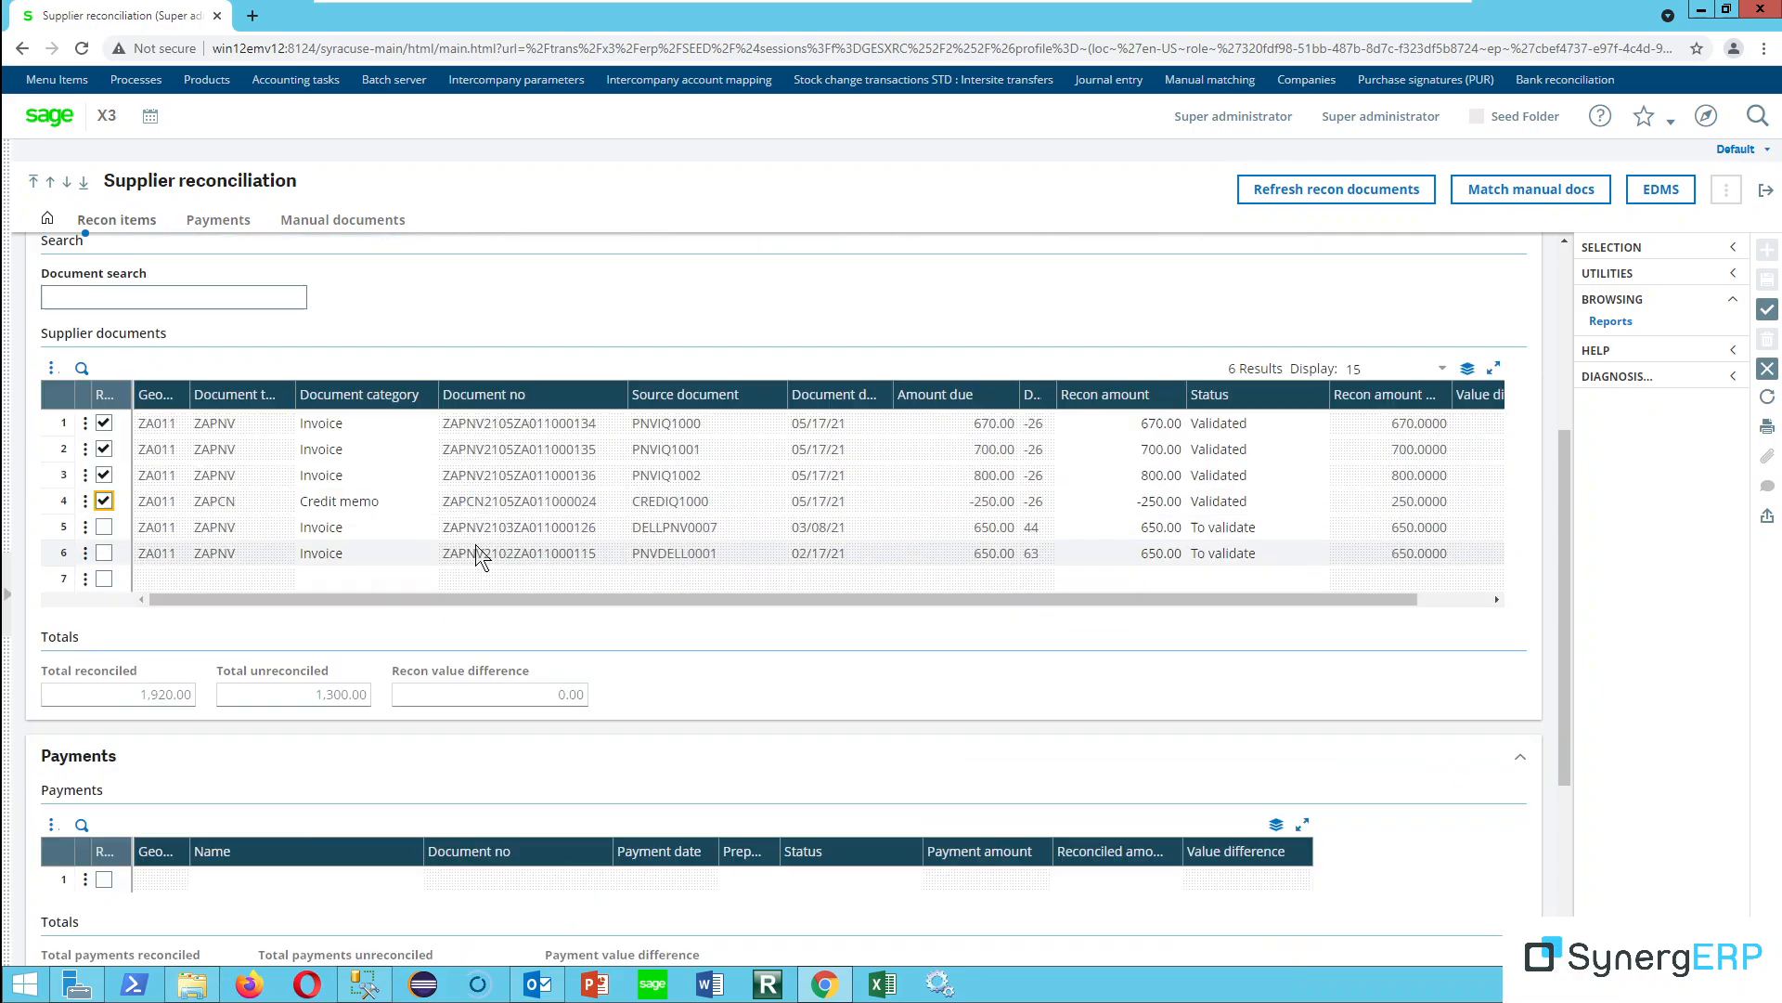
{"action": "scroll", "coordinate": [460, 555], "scroll_direction": "down", "scroll_amount": 2}
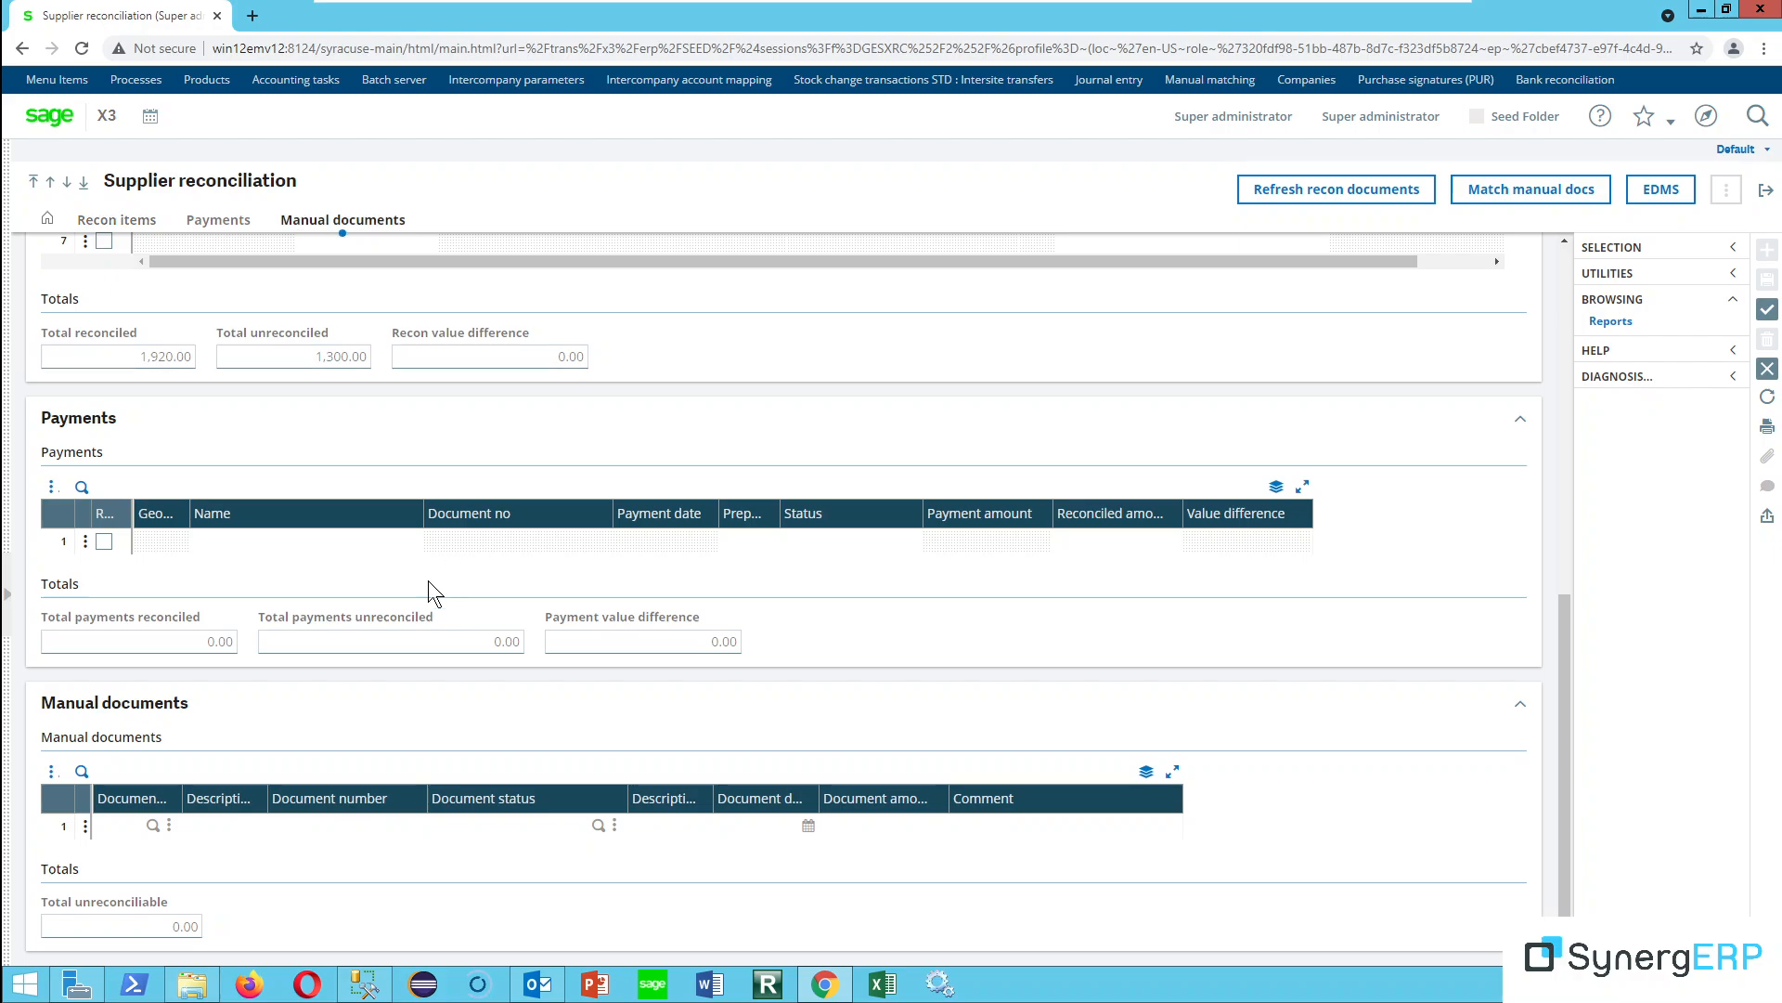
{"action": "left_click", "coordinate": [111, 826]}
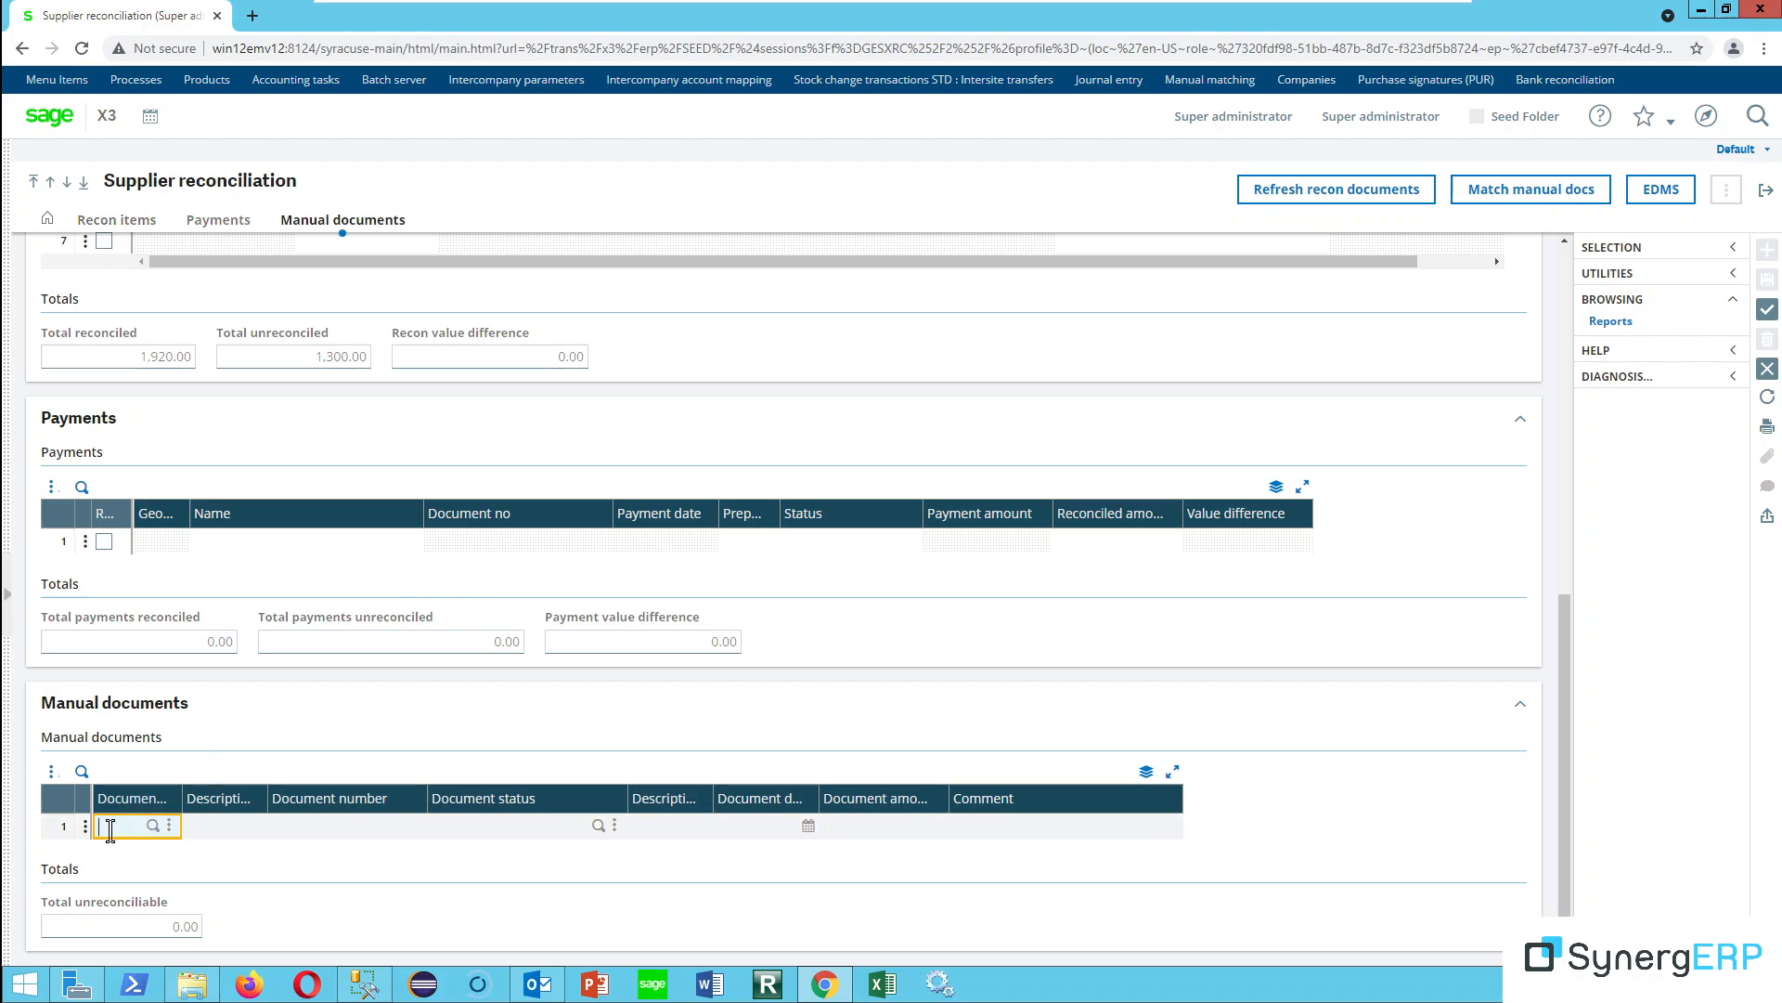
{"action": "type", "text": "zainv"}
{"action": "key", "text": "Tab"}
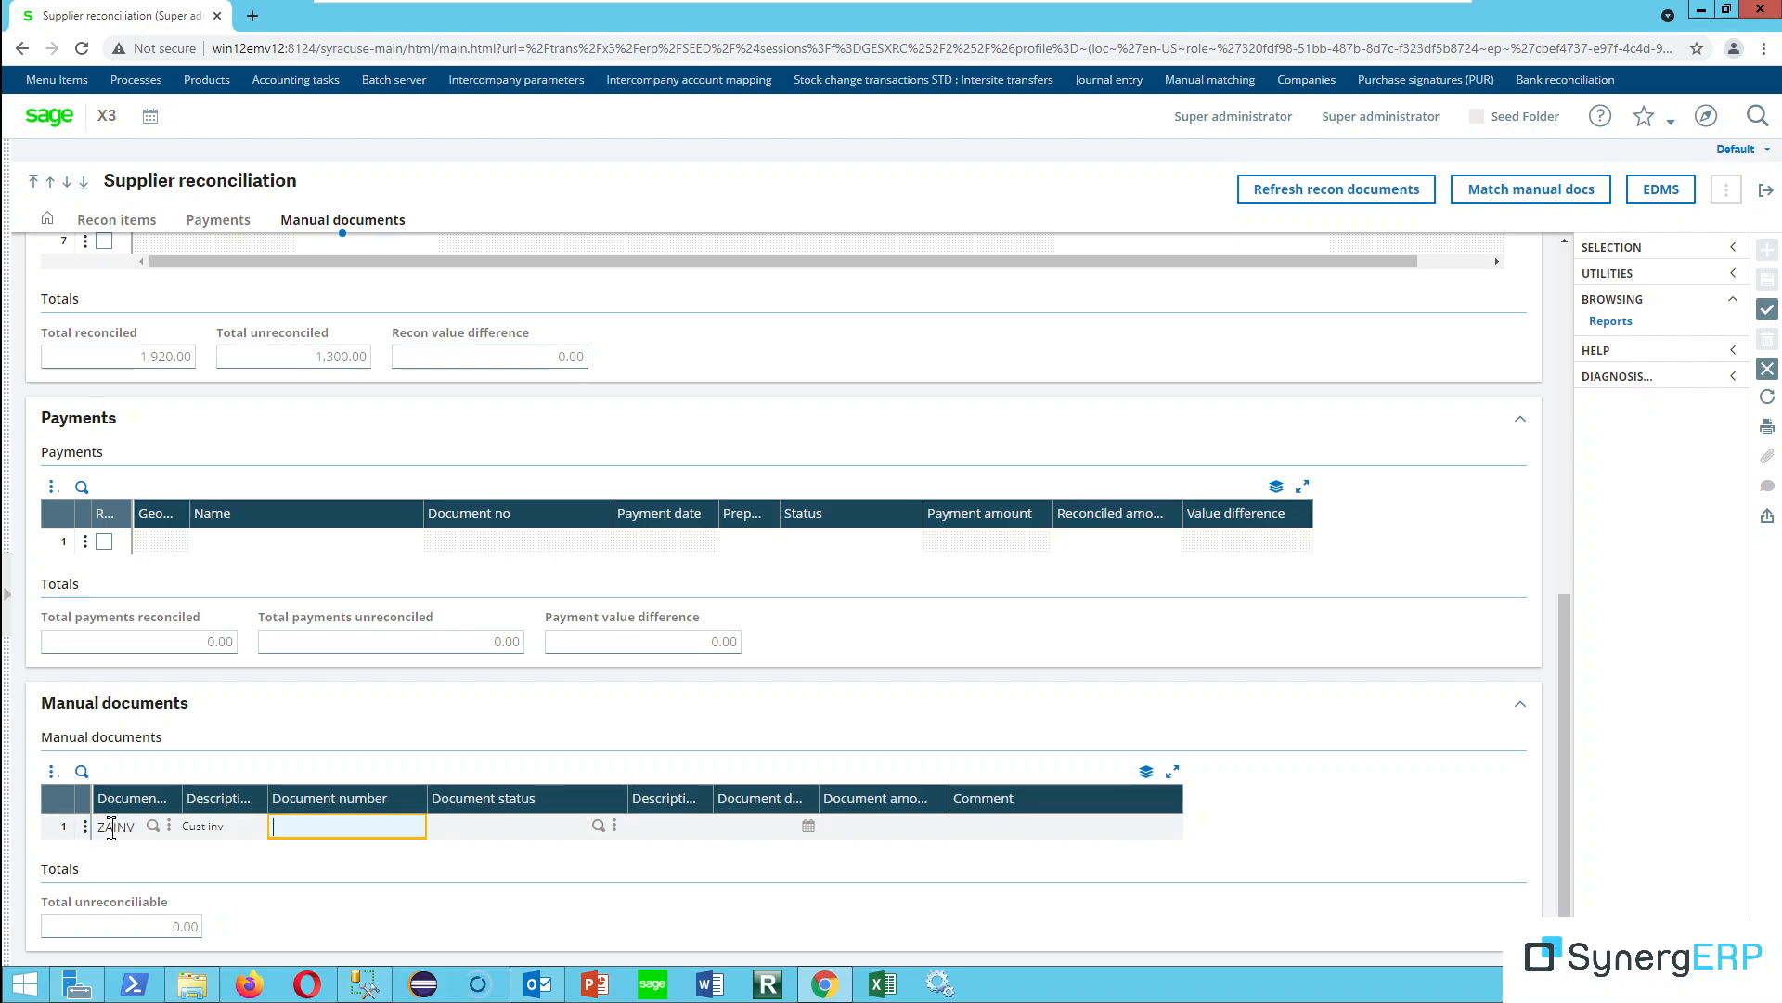
{"action": "type", "text": "DEMO001"}
{"action": "key", "text": "Tab"}
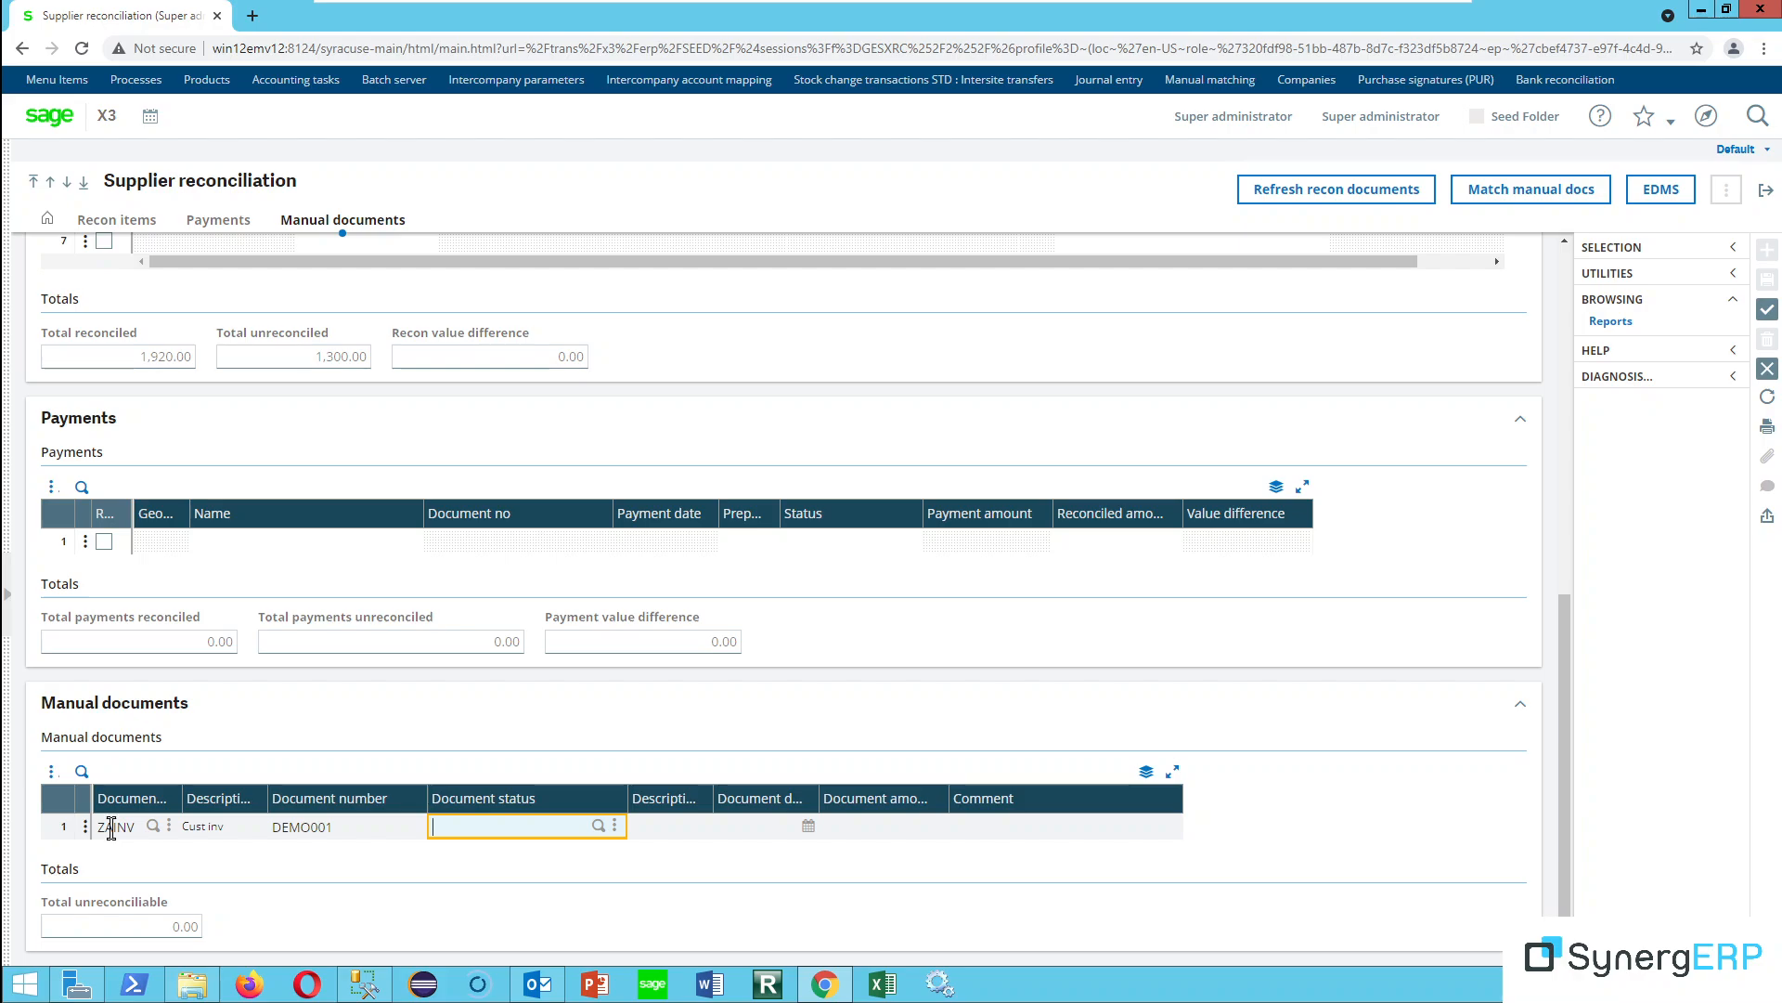
{"action": "left_click", "coordinate": [599, 825]}
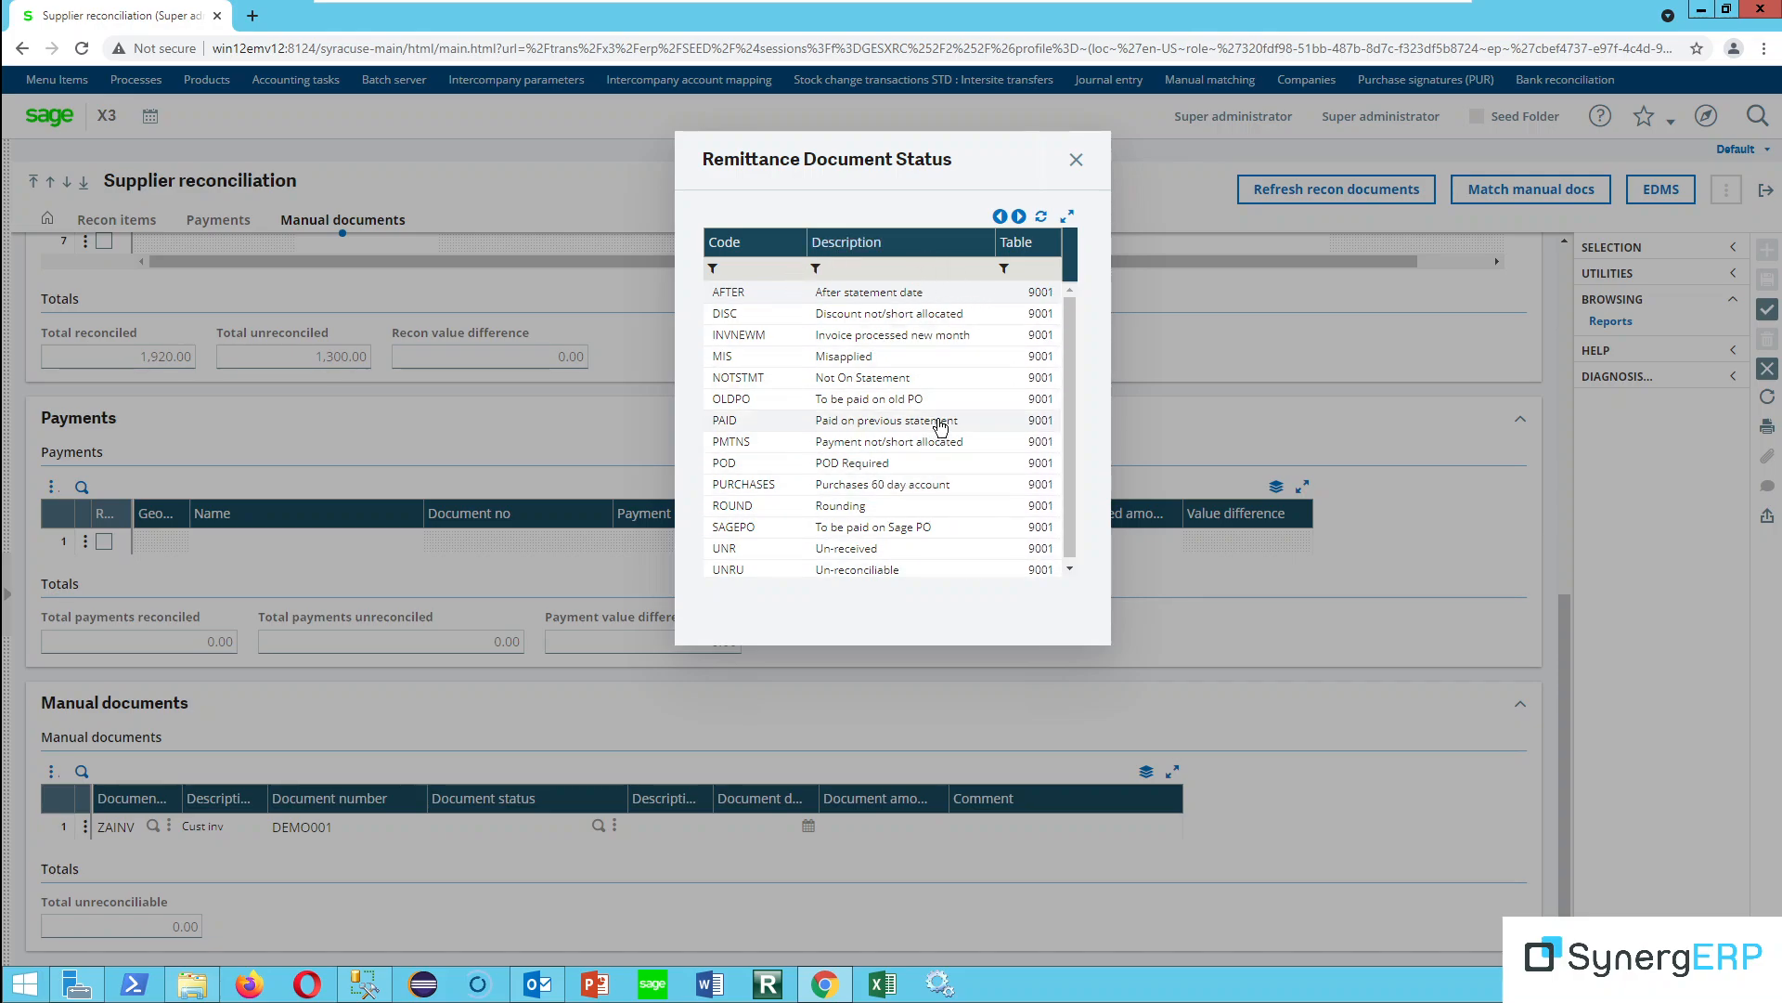
{"action": "left_click", "coordinate": [856, 549]}
Set the DEMO001 manual document's date to 05/21/21 and its amount to 180.
{"action": "type", "text": "0"}
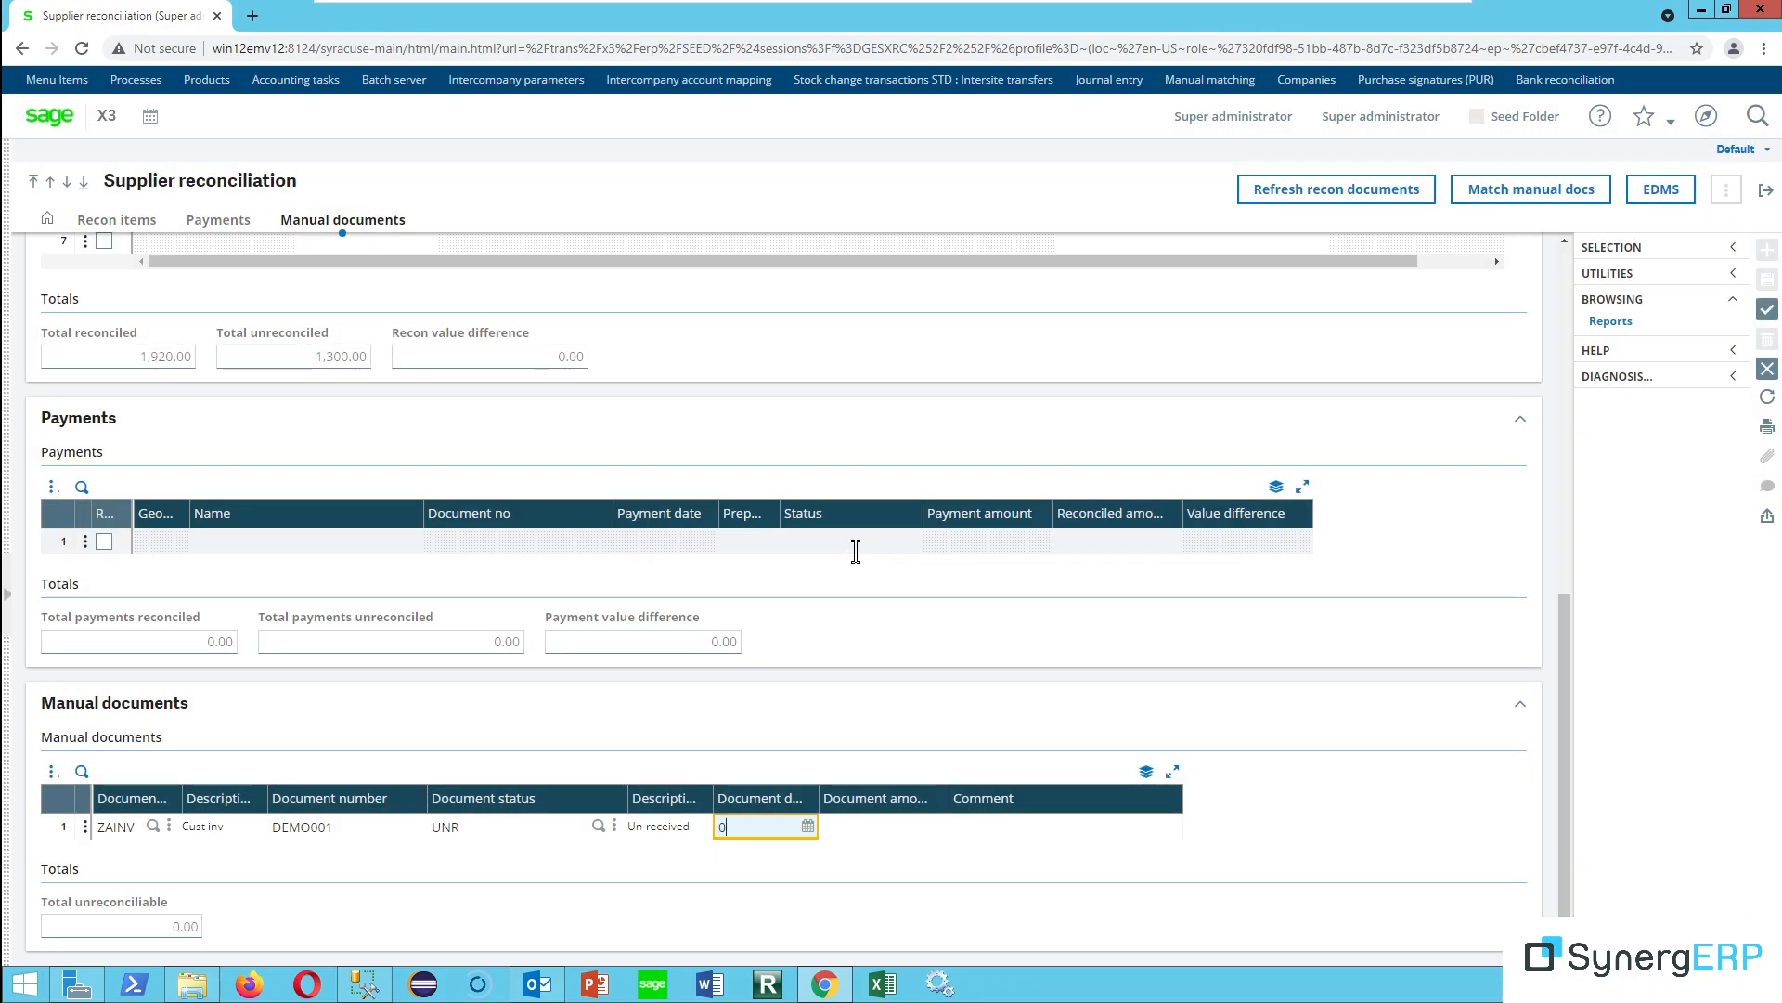
{"action": "type", "text": "5/21/21"}
{"action": "key", "text": "Tab"}
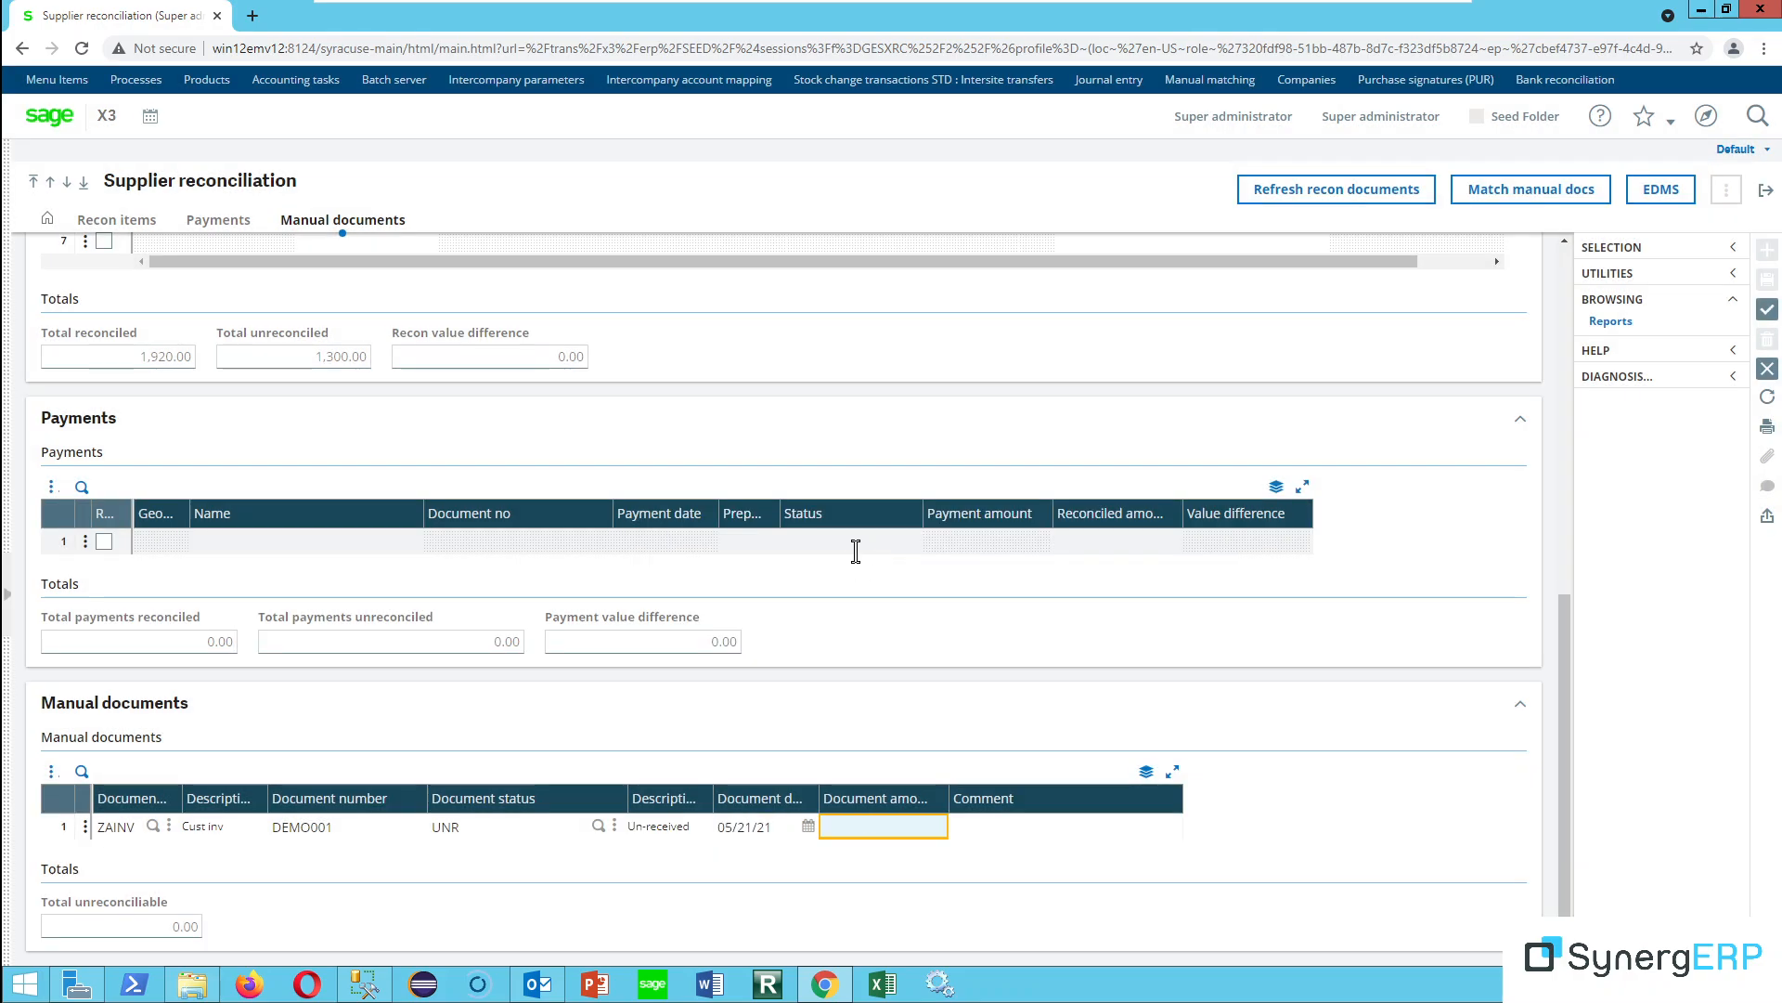
{"action": "scroll", "coordinate": [852, 550], "scroll_direction": "up", "scroll_amount": 5}
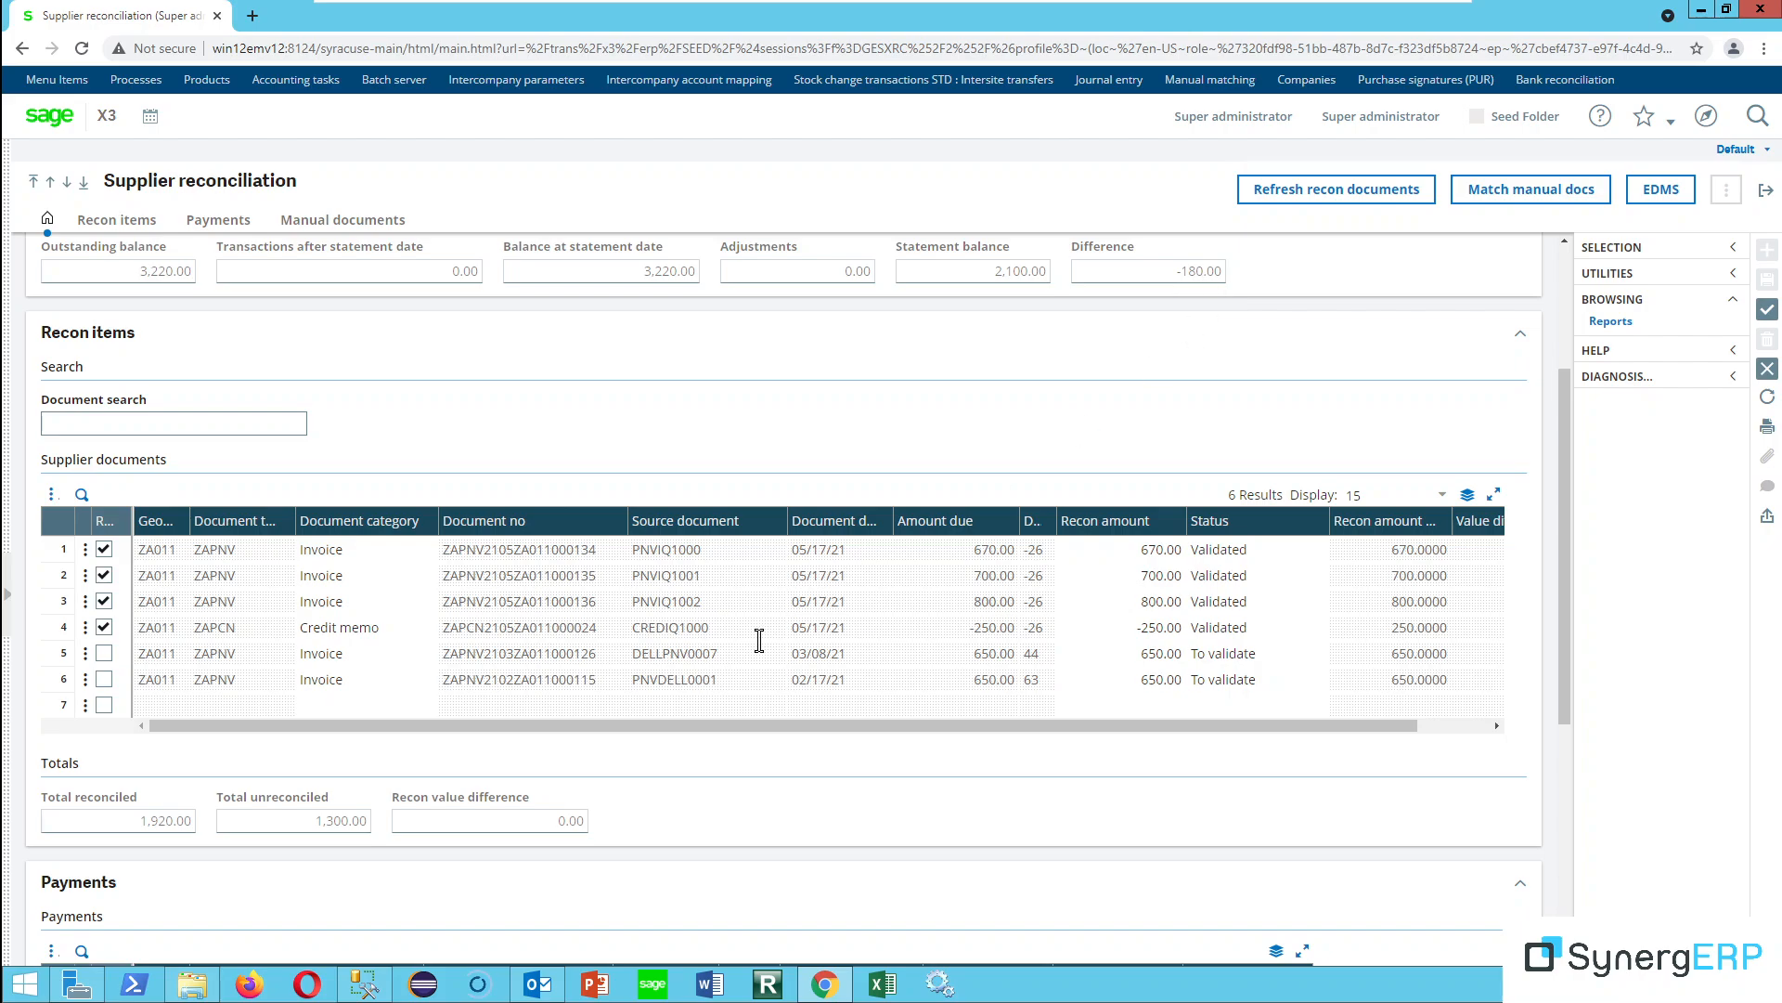
{"action": "scroll", "coordinate": [769, 610], "scroll_direction": "down", "scroll_amount": 5}
{"action": "type", "text": "1"}
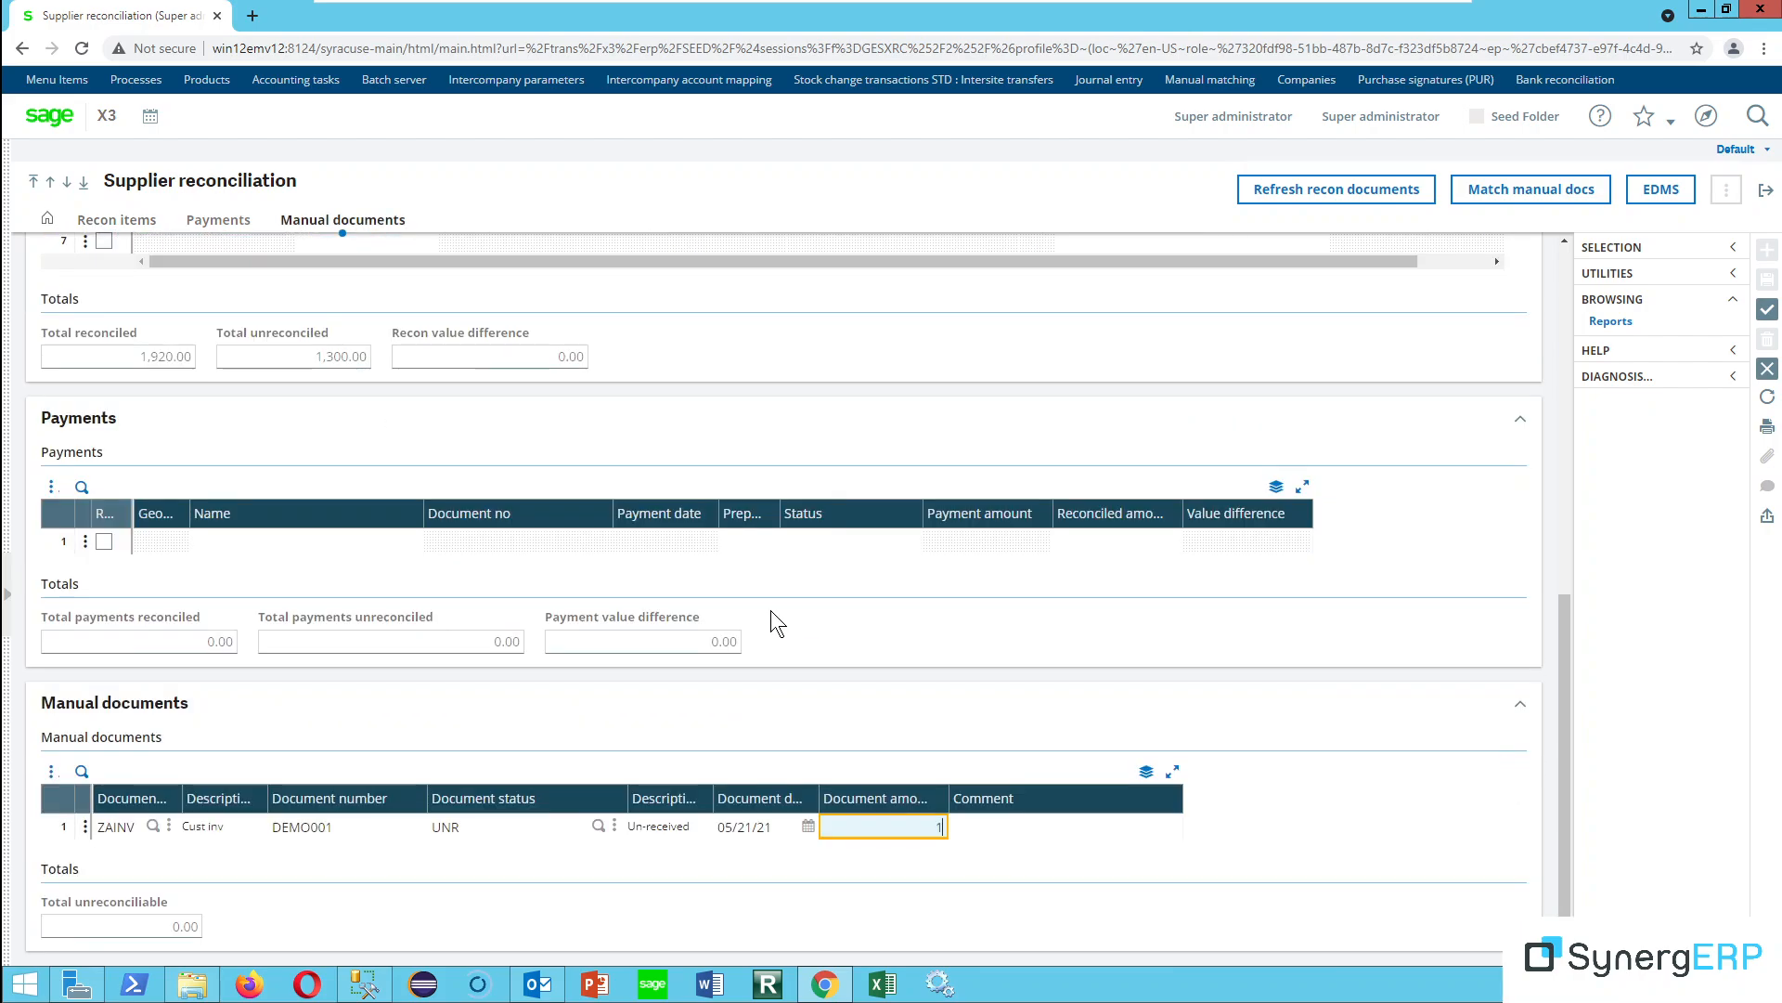
{"action": "type", "text": "80"}
{"action": "key", "text": "Tab"}
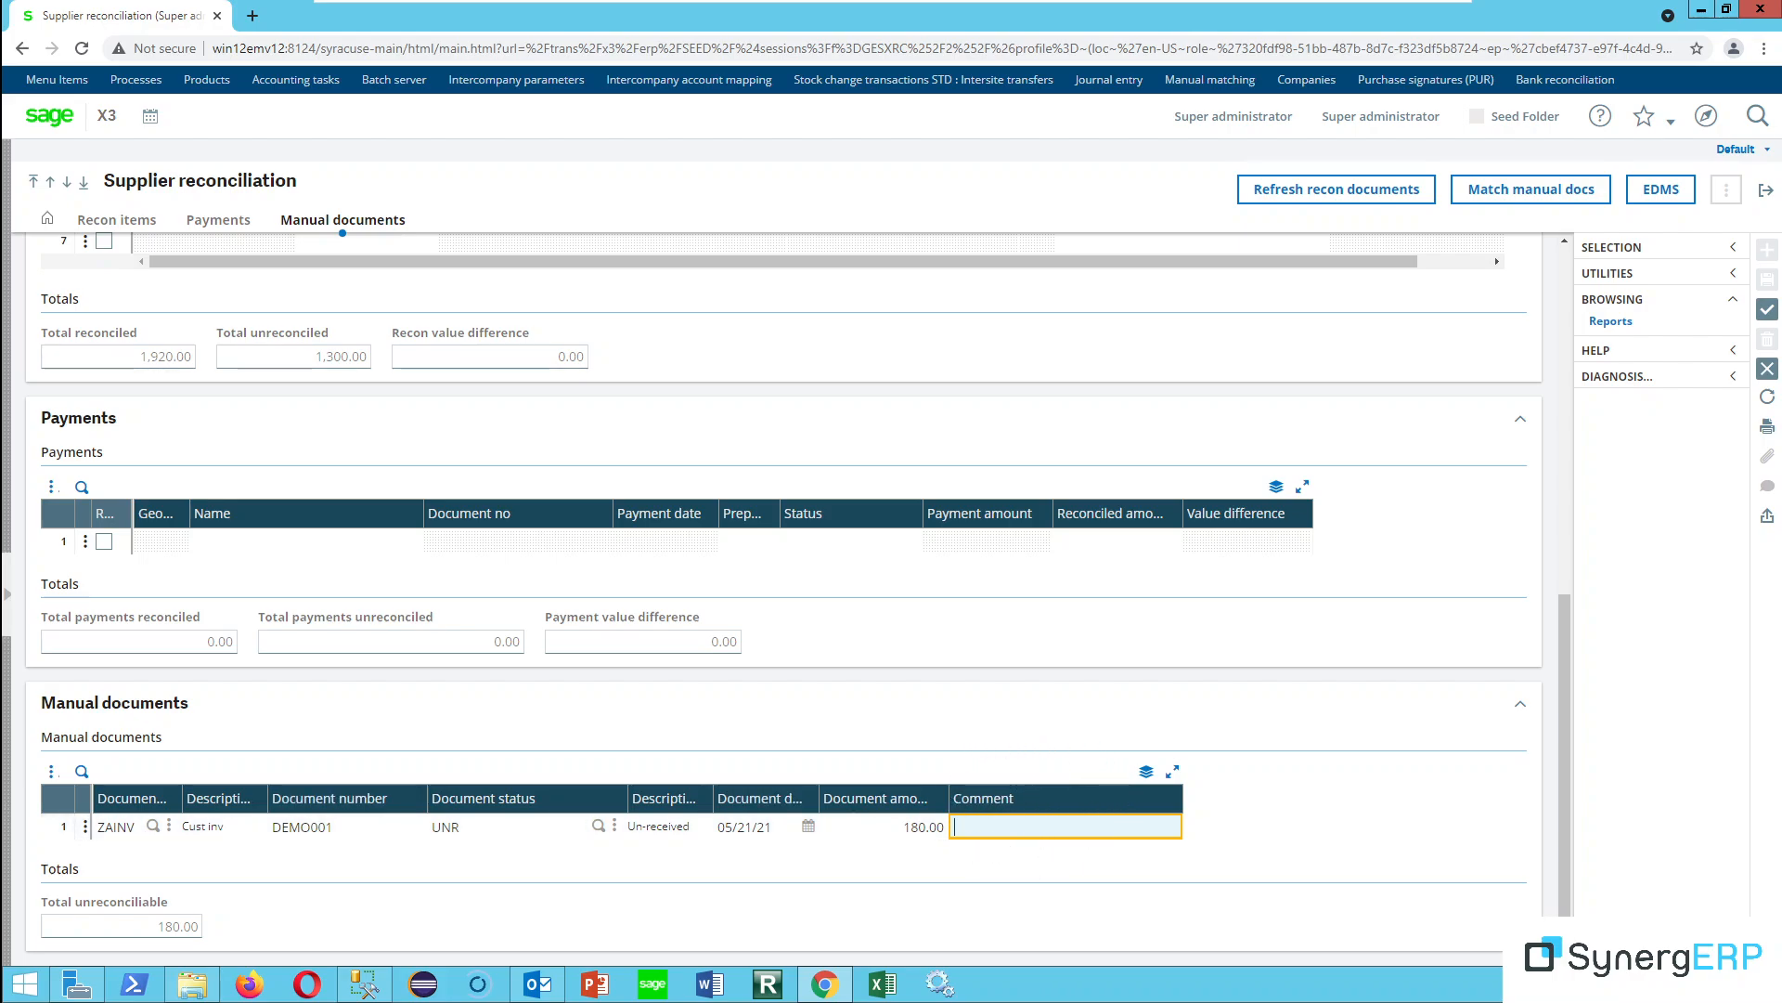
Check the Difference total, create the supplier reconciliation record and exit to the Advanced Bundle landing page.
{"action": "scroll", "coordinate": [907, 676], "scroll_direction": "up", "scroll_amount": 10}
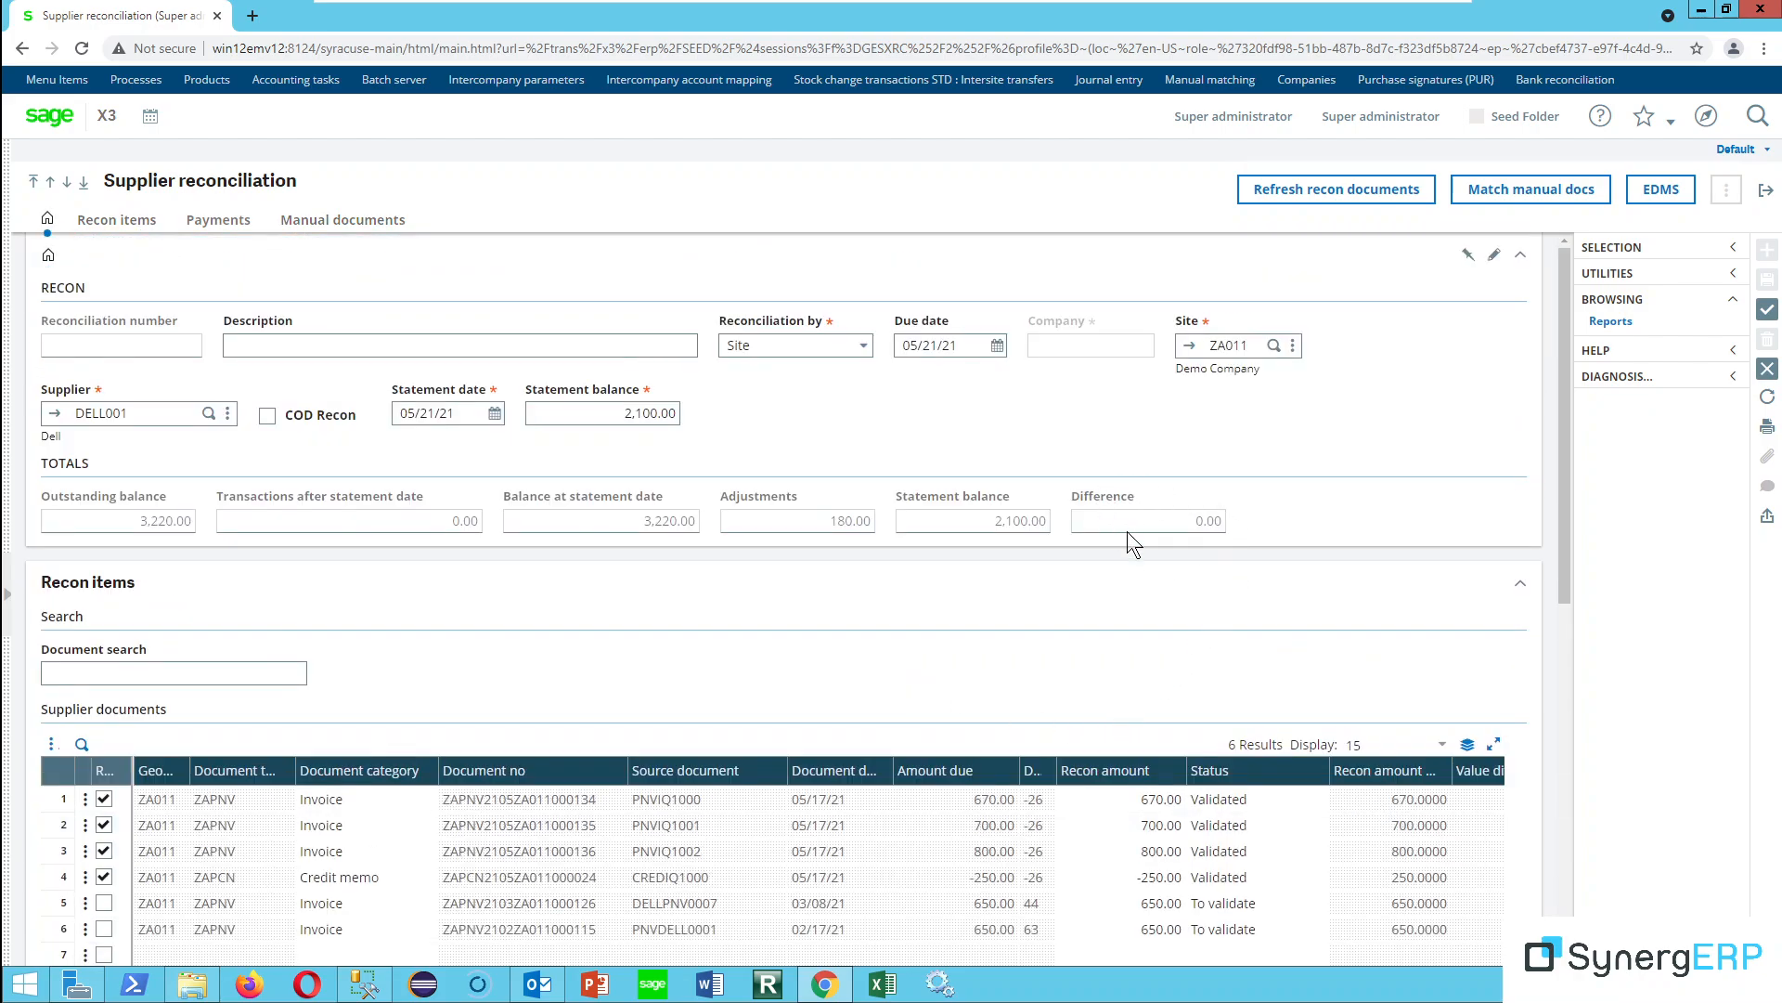
{"action": "left_click", "coordinate": [1770, 317]}
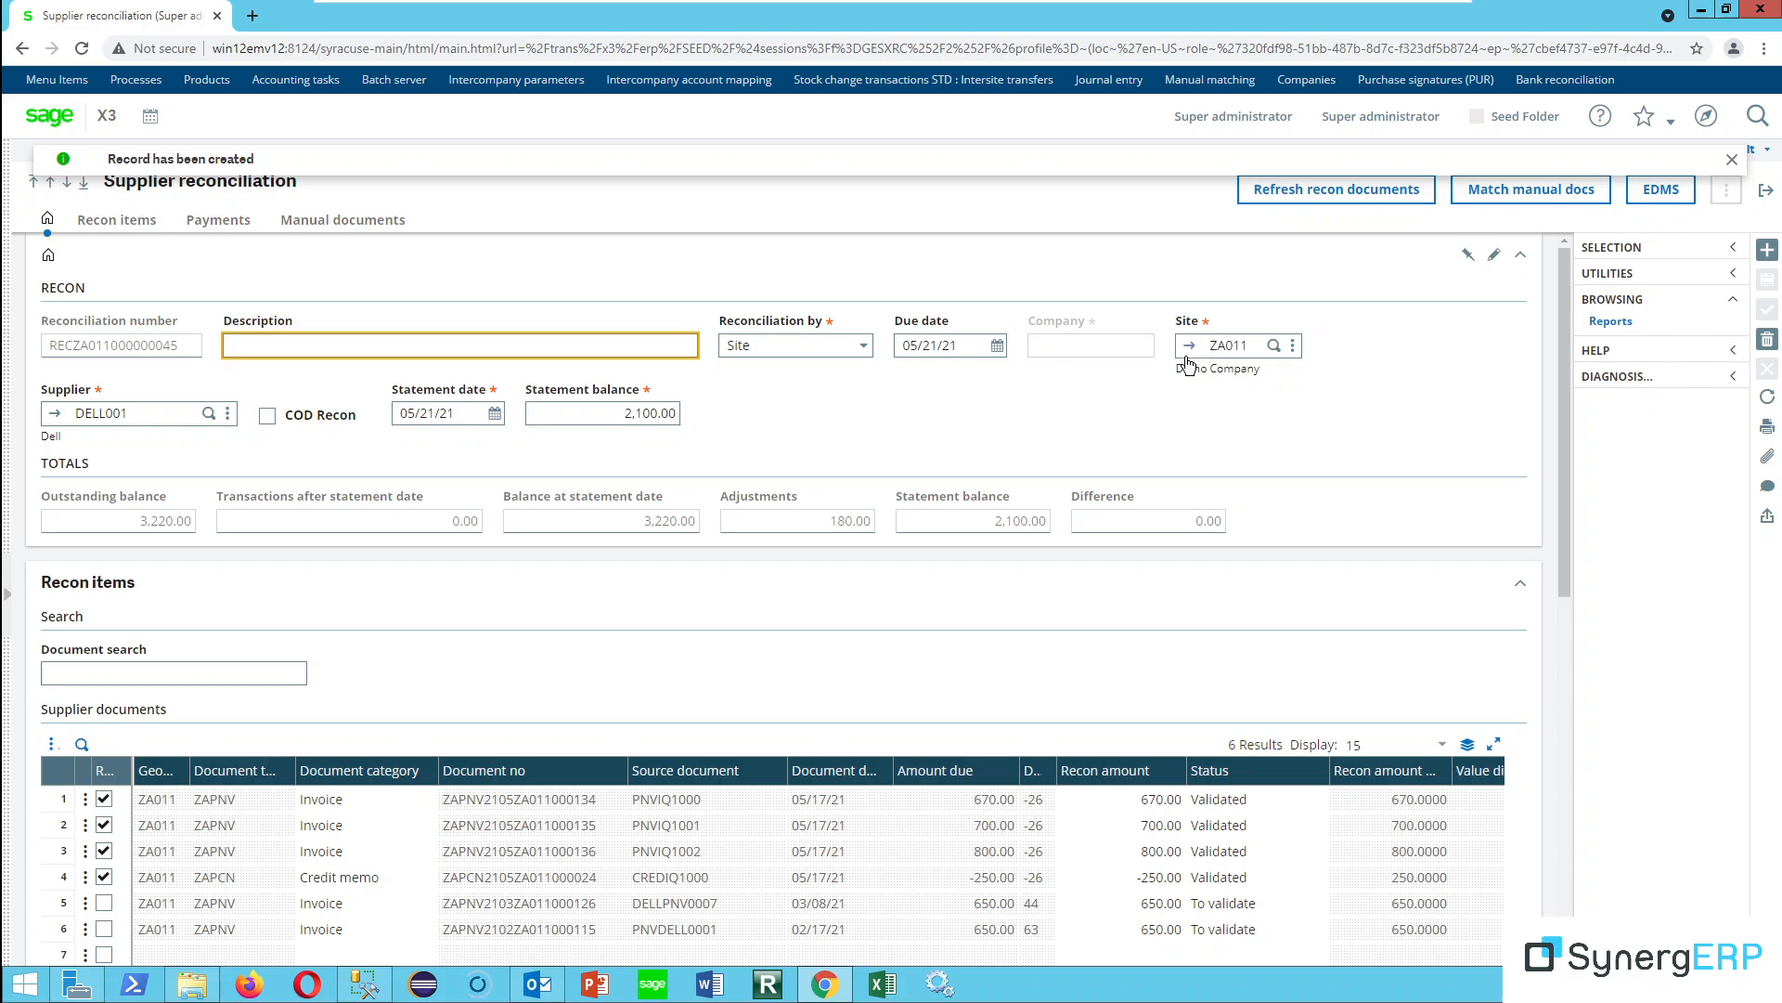
{"action": "left_click", "coordinate": [1767, 189]}
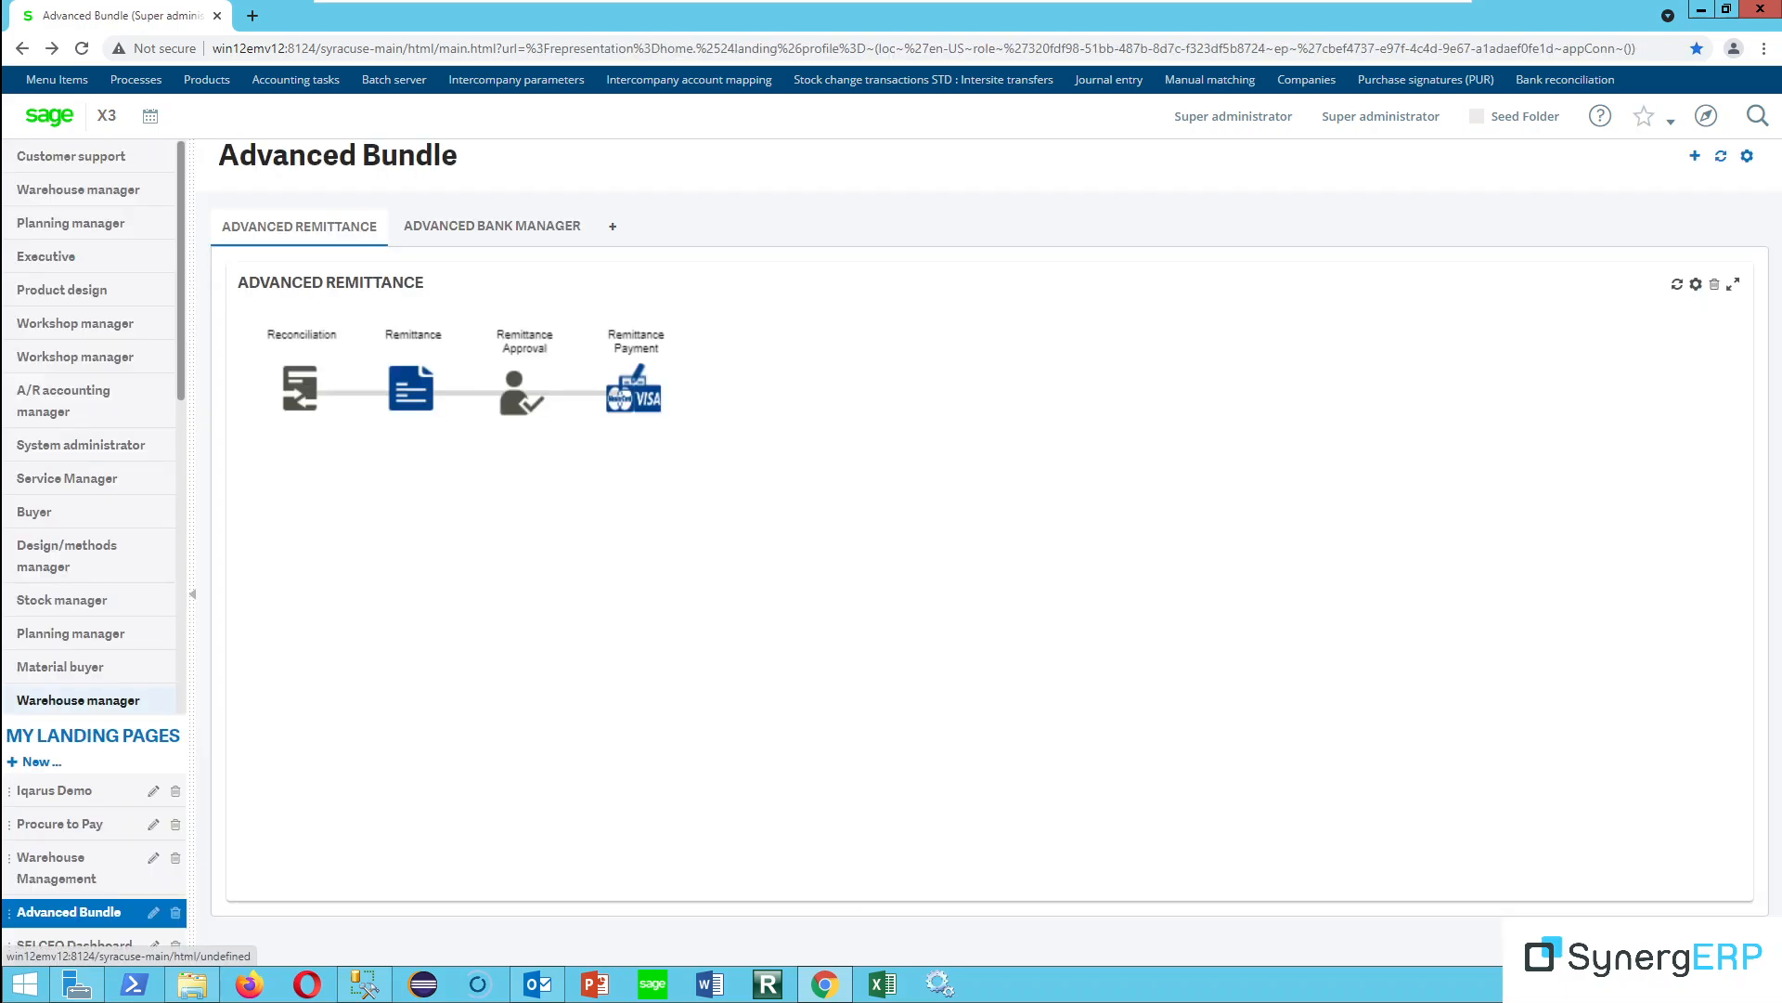
Open the supplier remittance function, acknowledge the closed-remittance notice, answer No to the receipting question, and start a new remittance.
{"action": "left_click", "coordinate": [411, 388]}
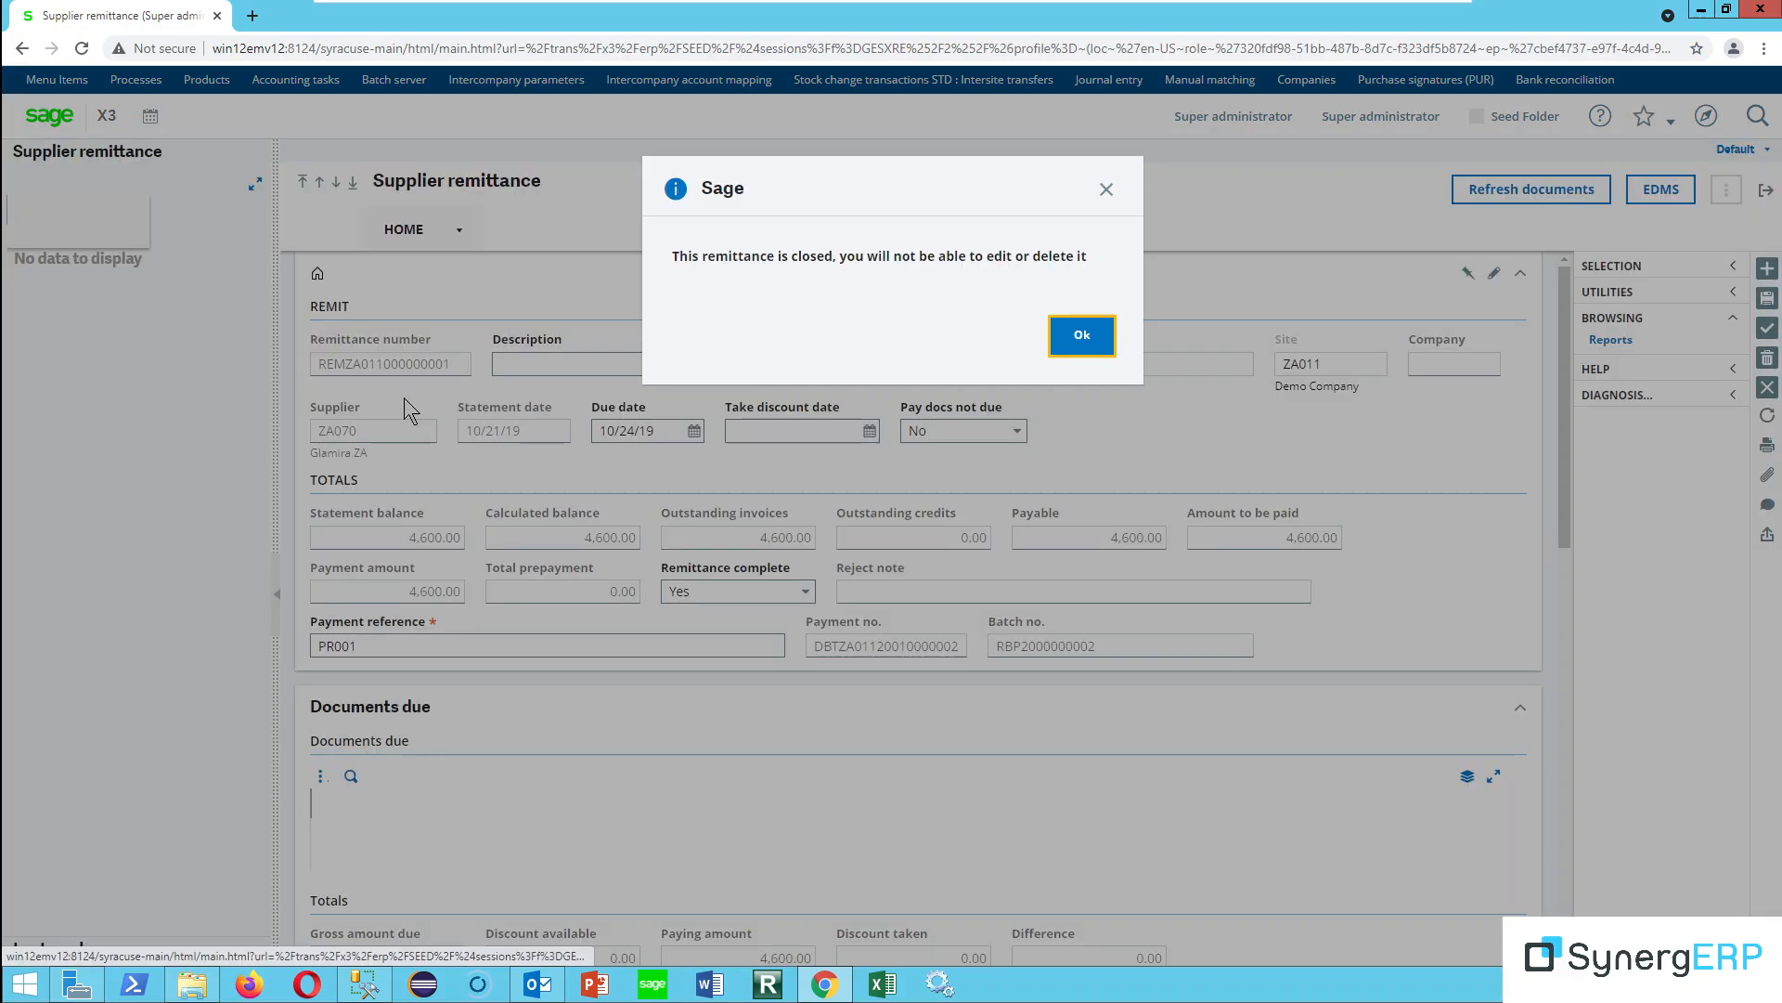
{"action": "left_click", "coordinate": [1084, 347]}
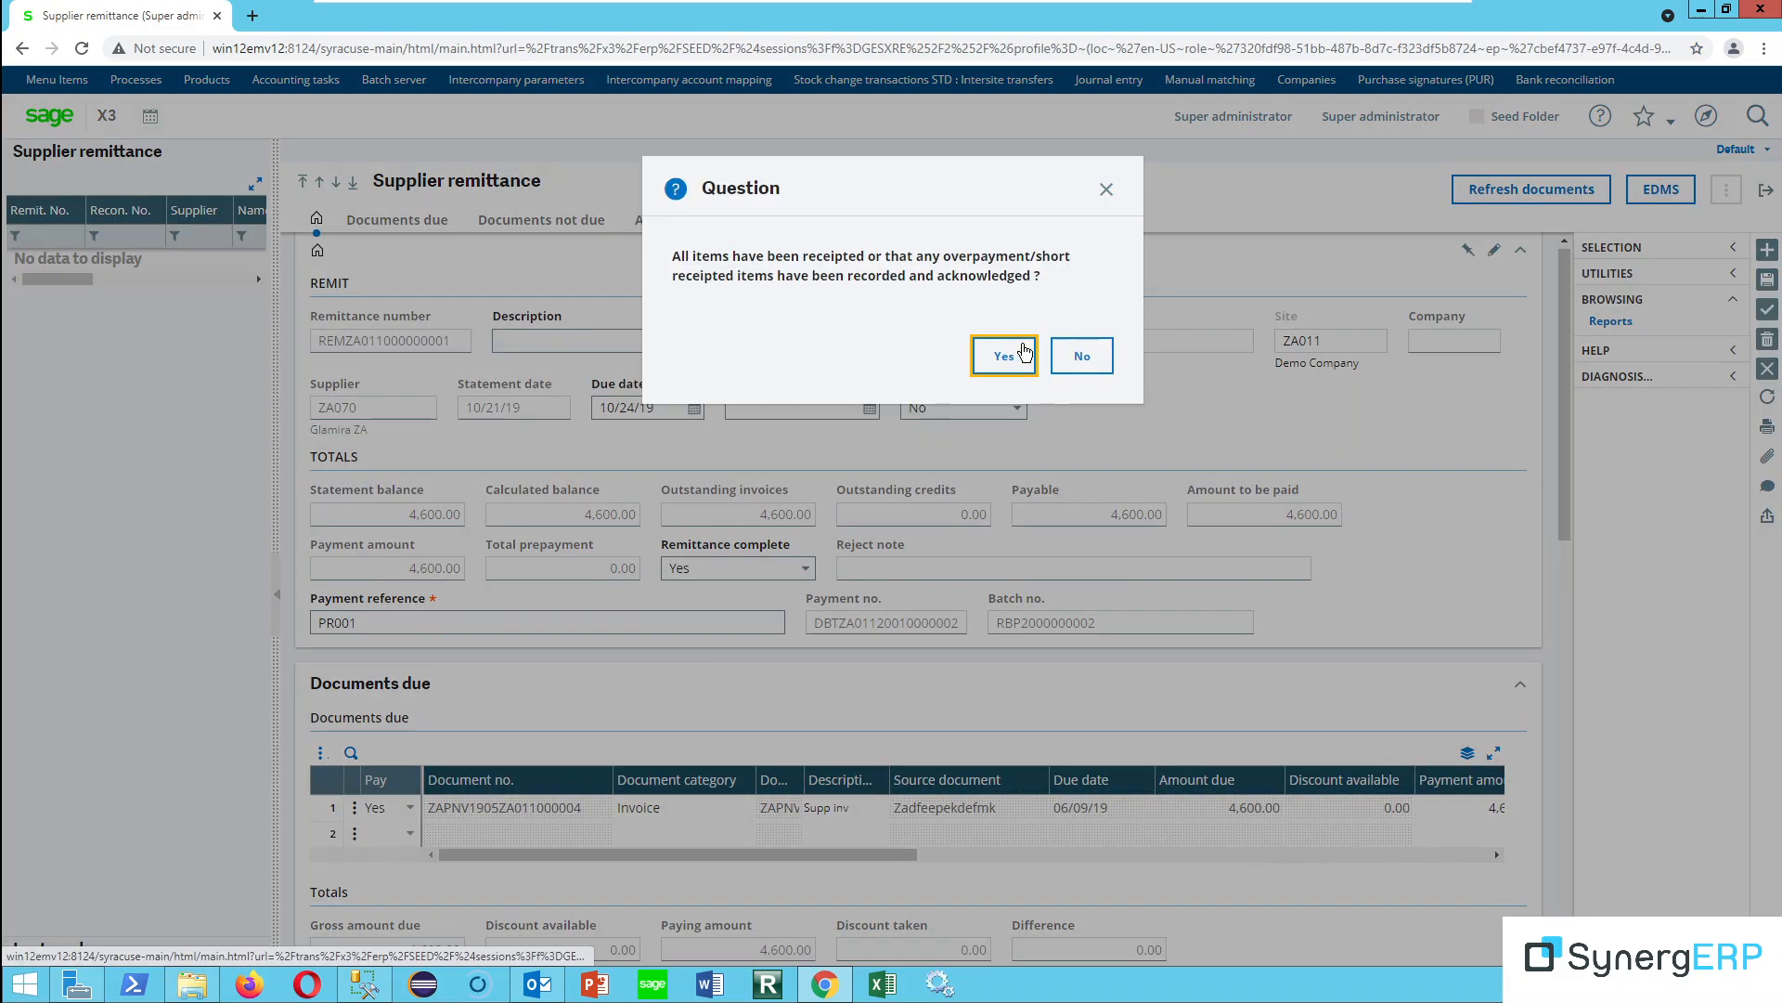
{"action": "left_click", "coordinate": [1075, 357]}
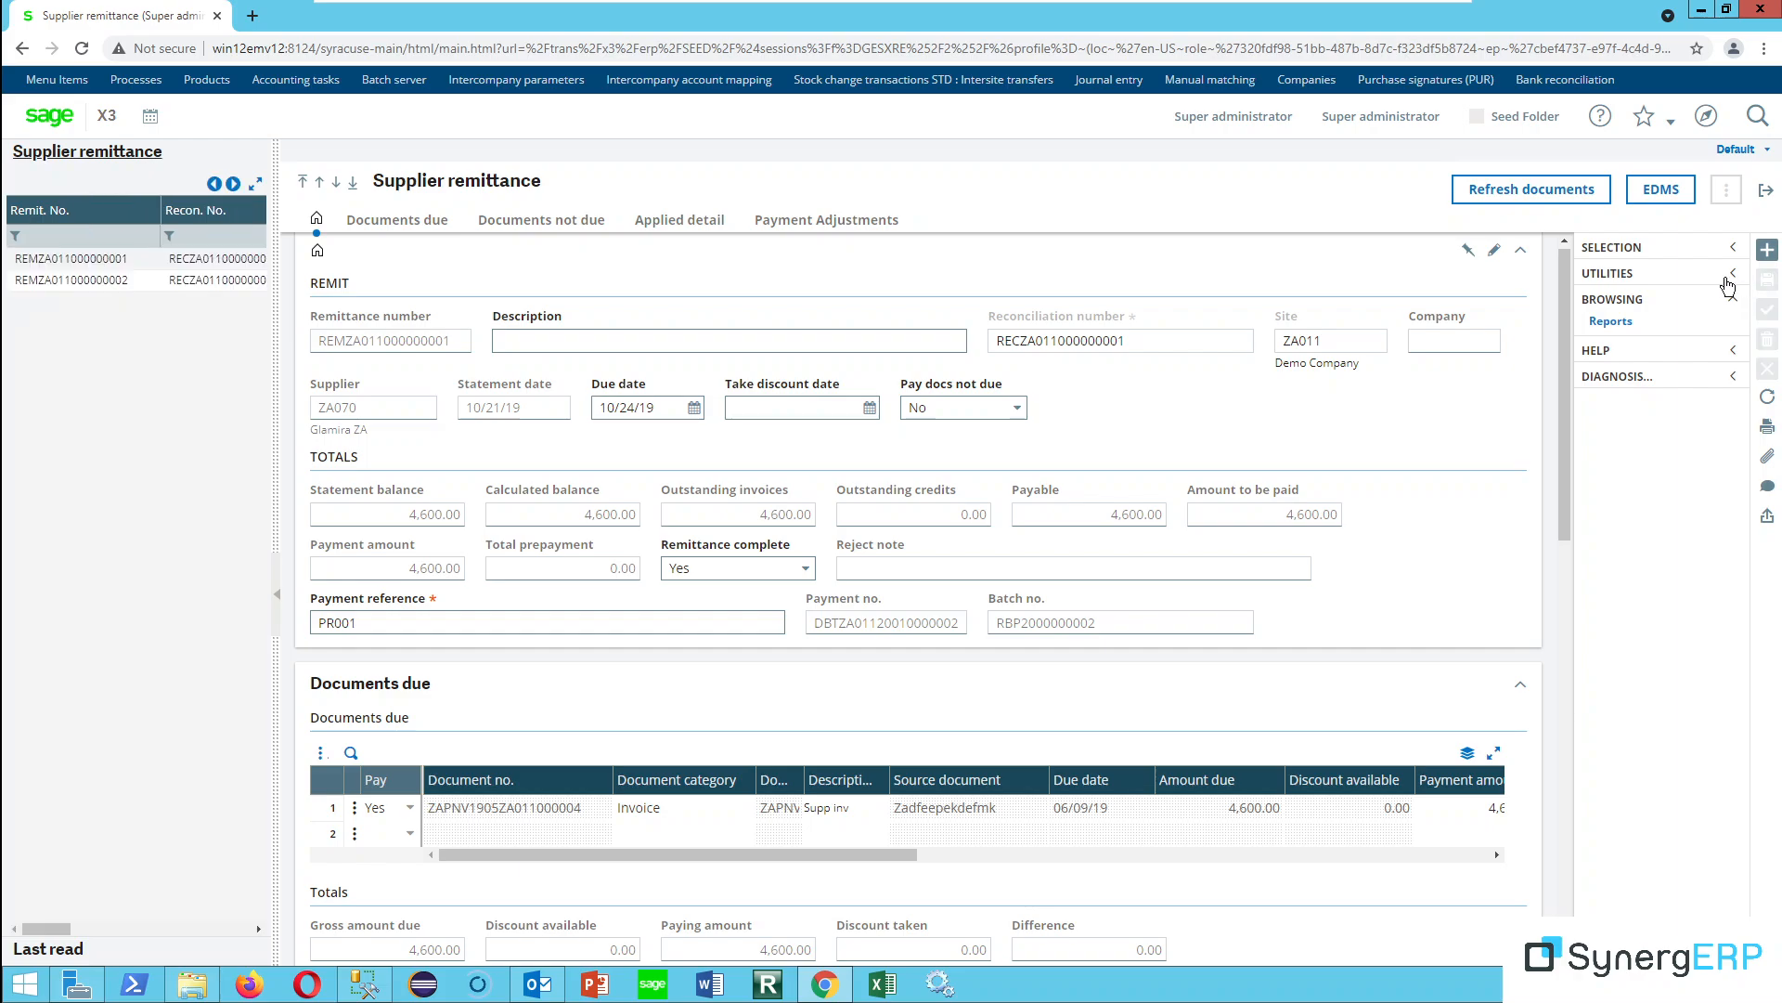
{"action": "left_click", "coordinate": [1768, 251]}
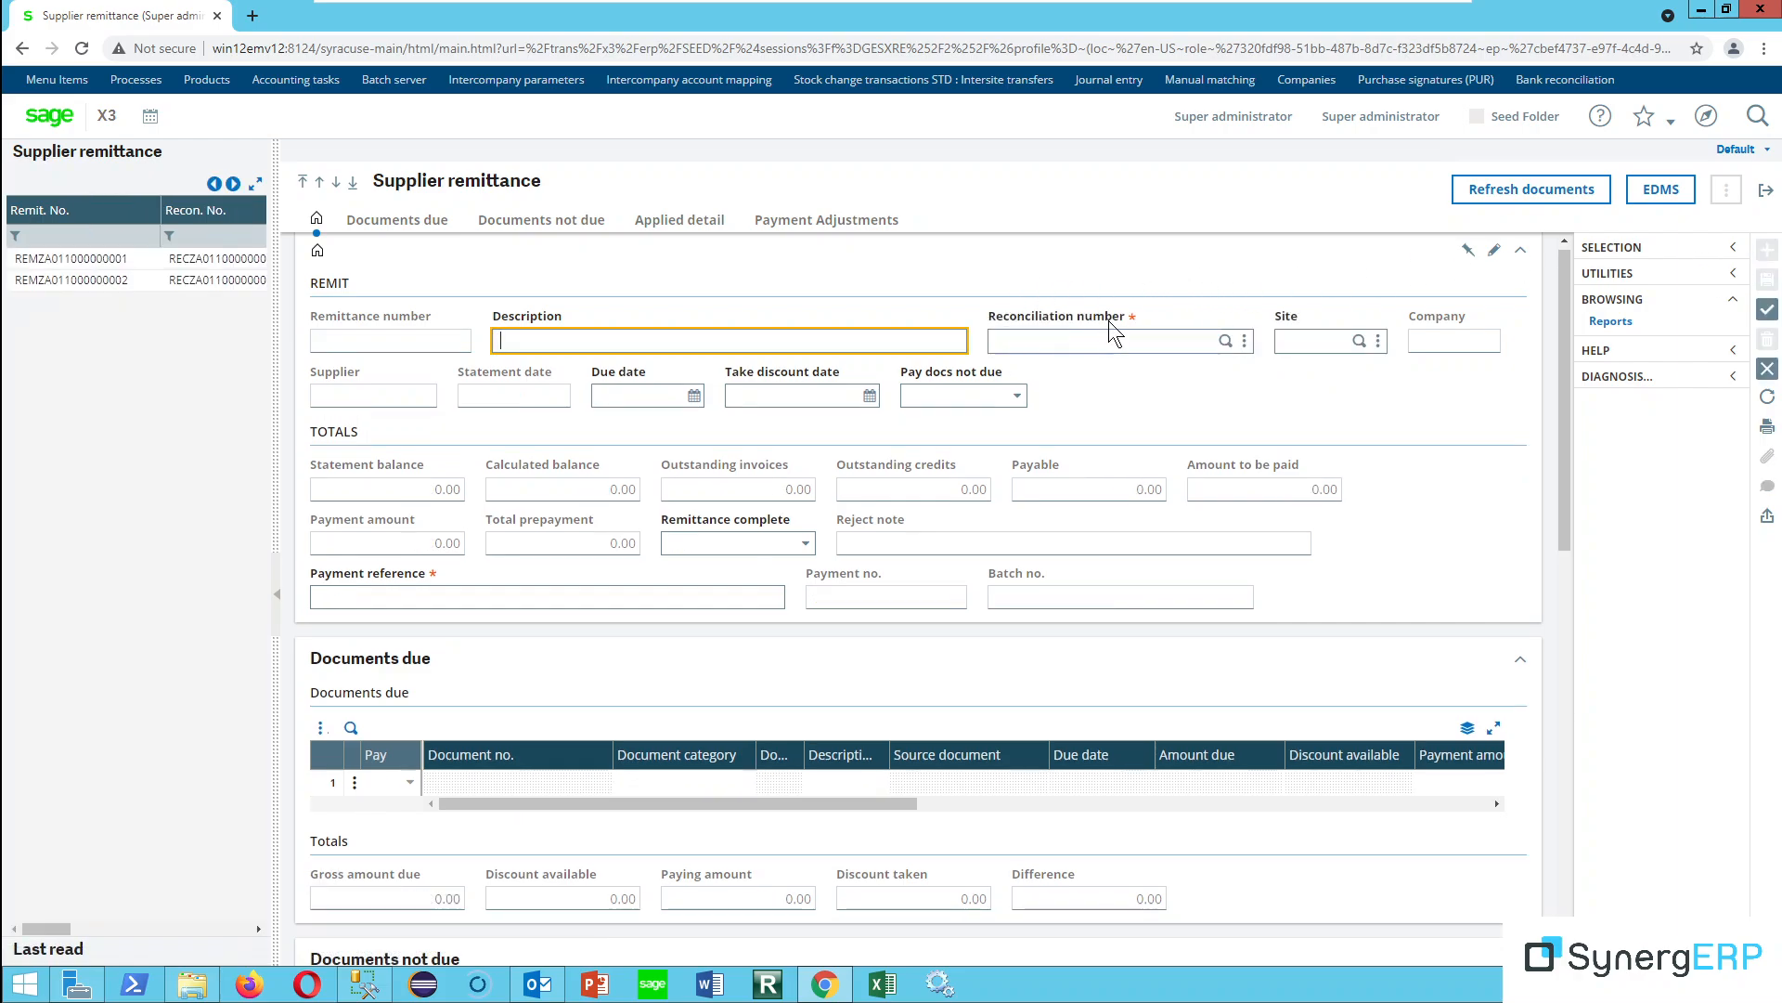
{"action": "left_click", "coordinate": [1225, 341]}
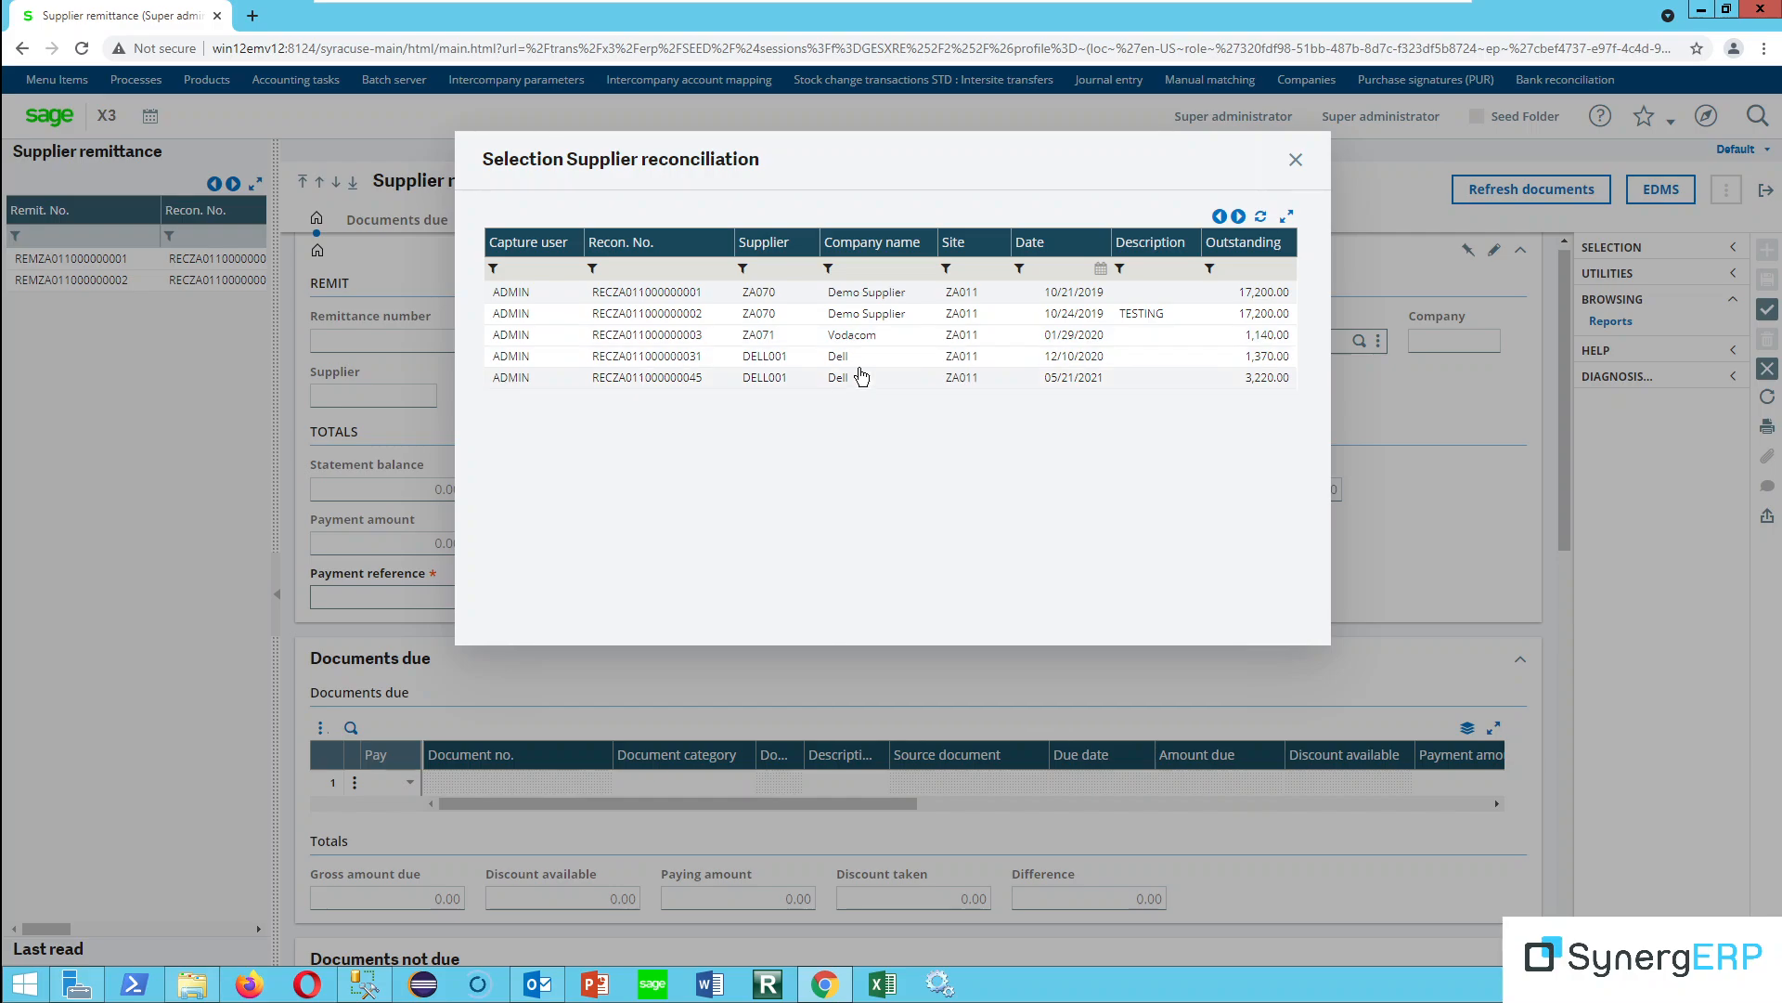
{"action": "left_click", "coordinate": [1074, 379]}
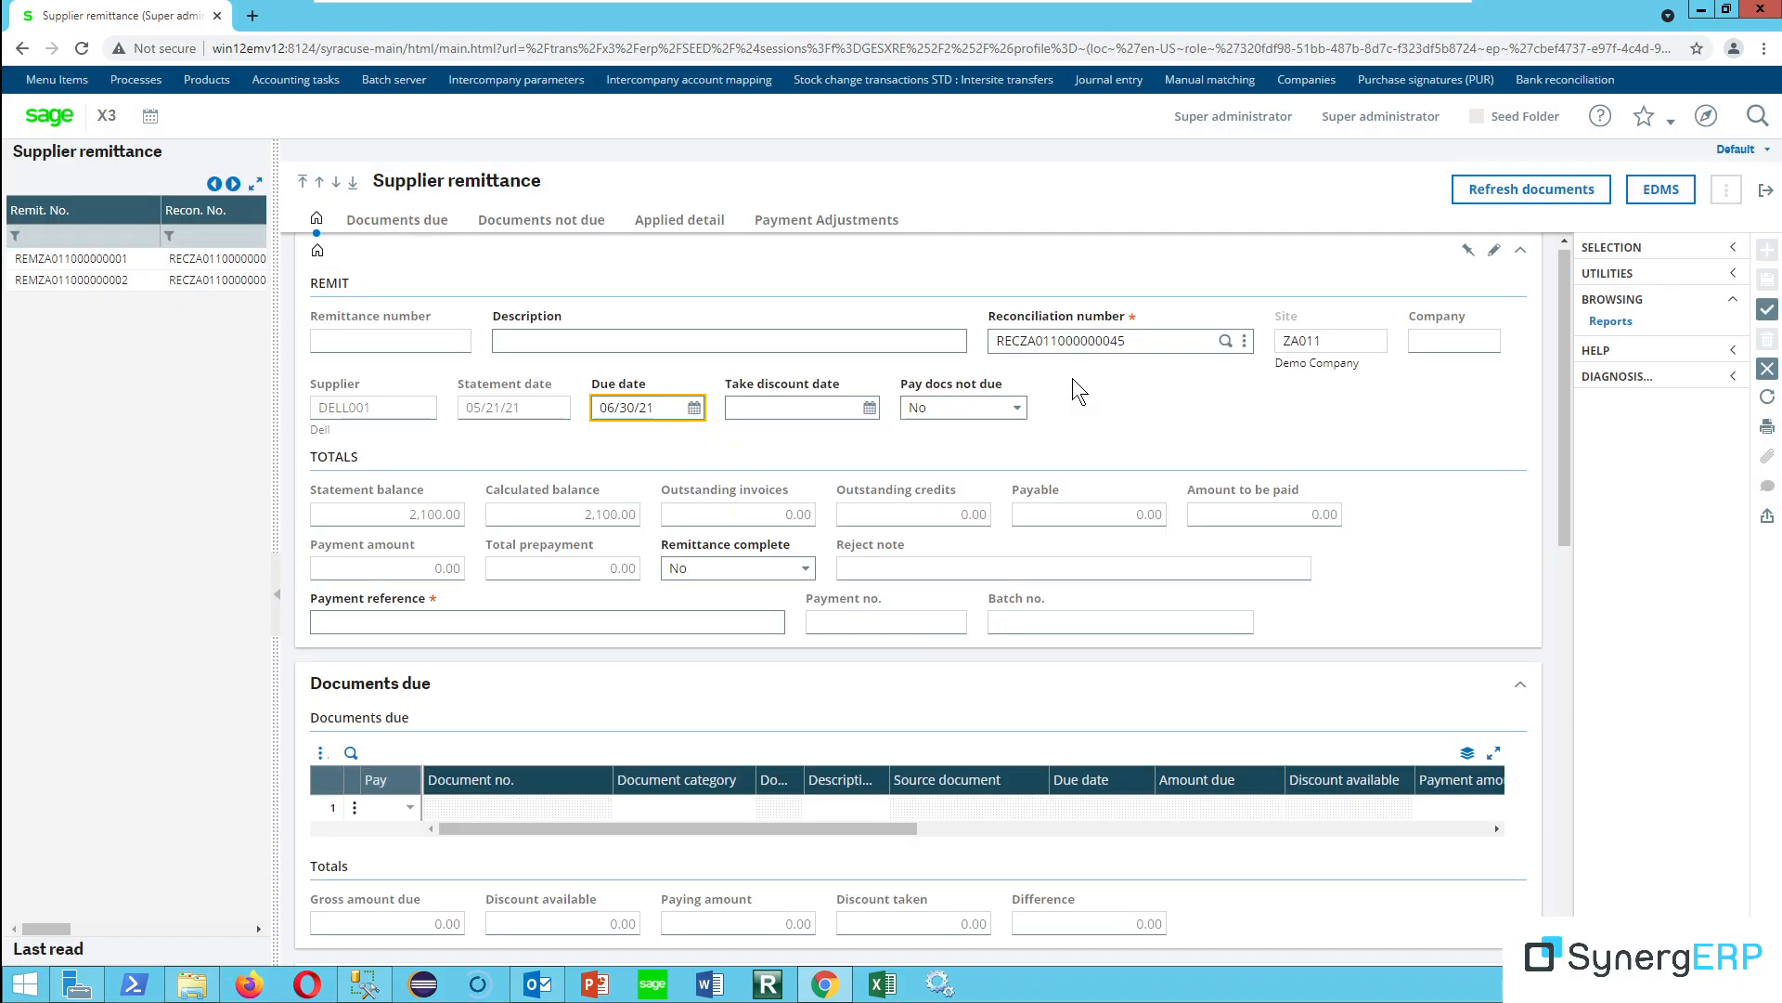
{"action": "left_click", "coordinate": [1485, 192]}
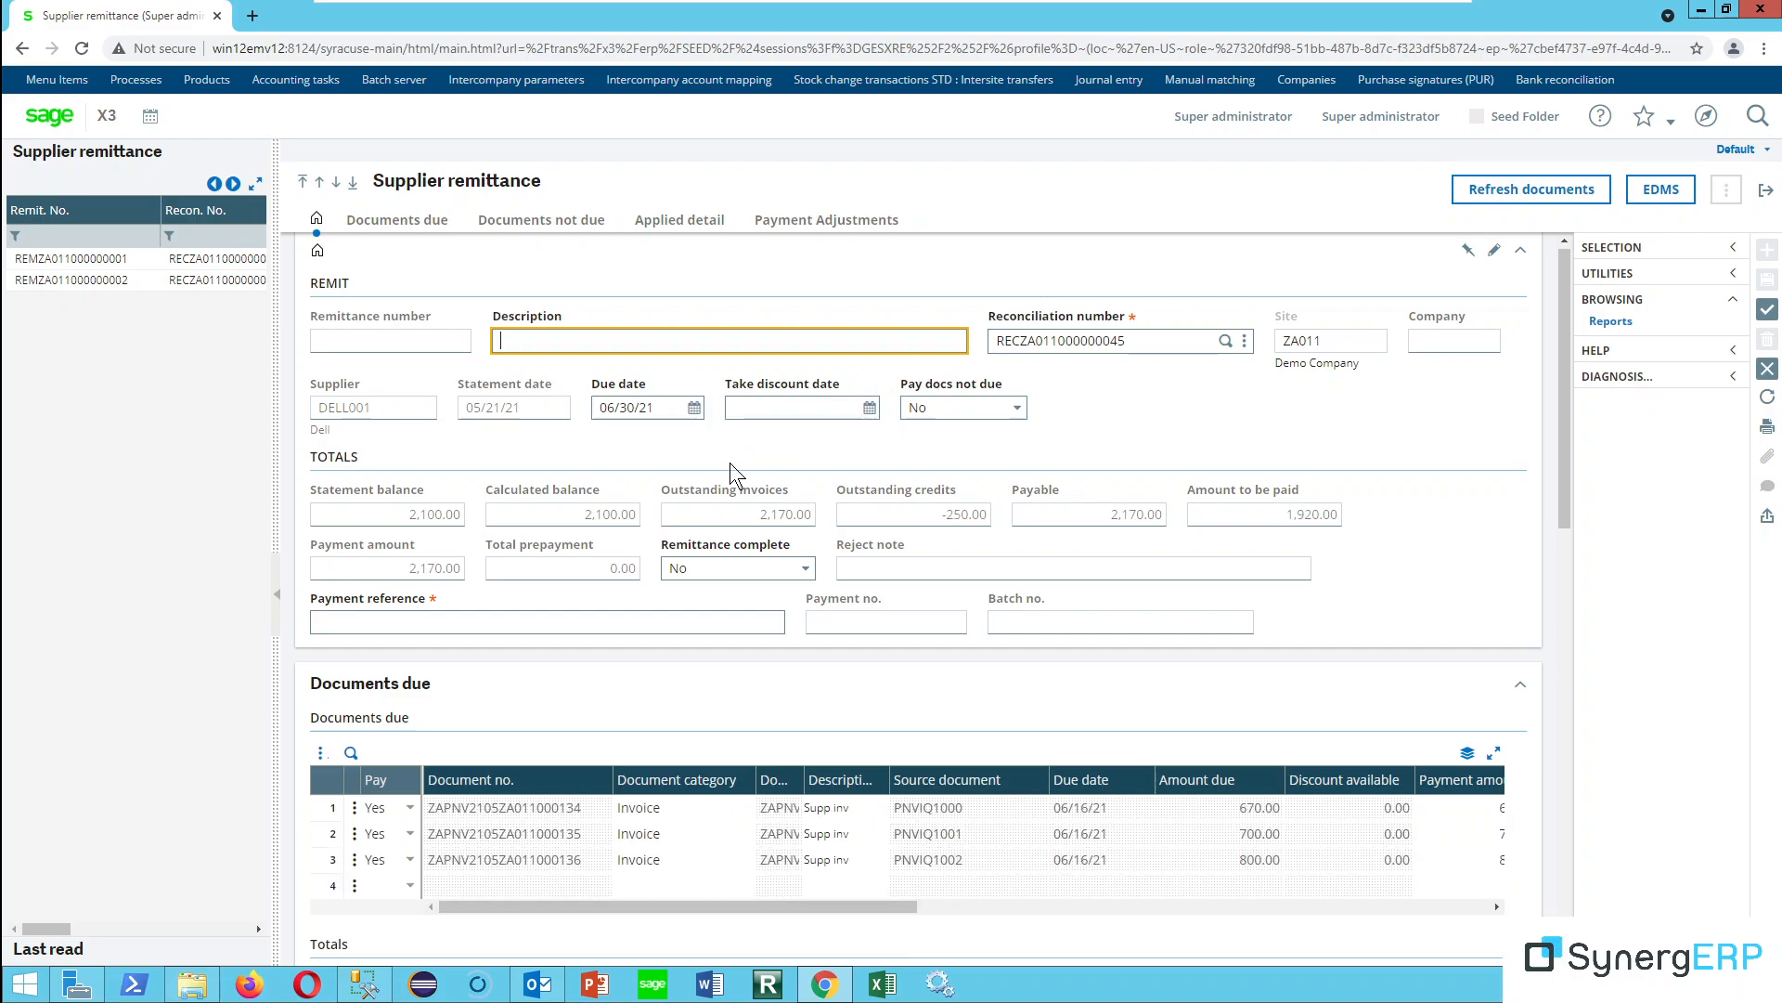
{"action": "scroll", "coordinate": [872, 553], "scroll_direction": "down", "scroll_amount": 3}
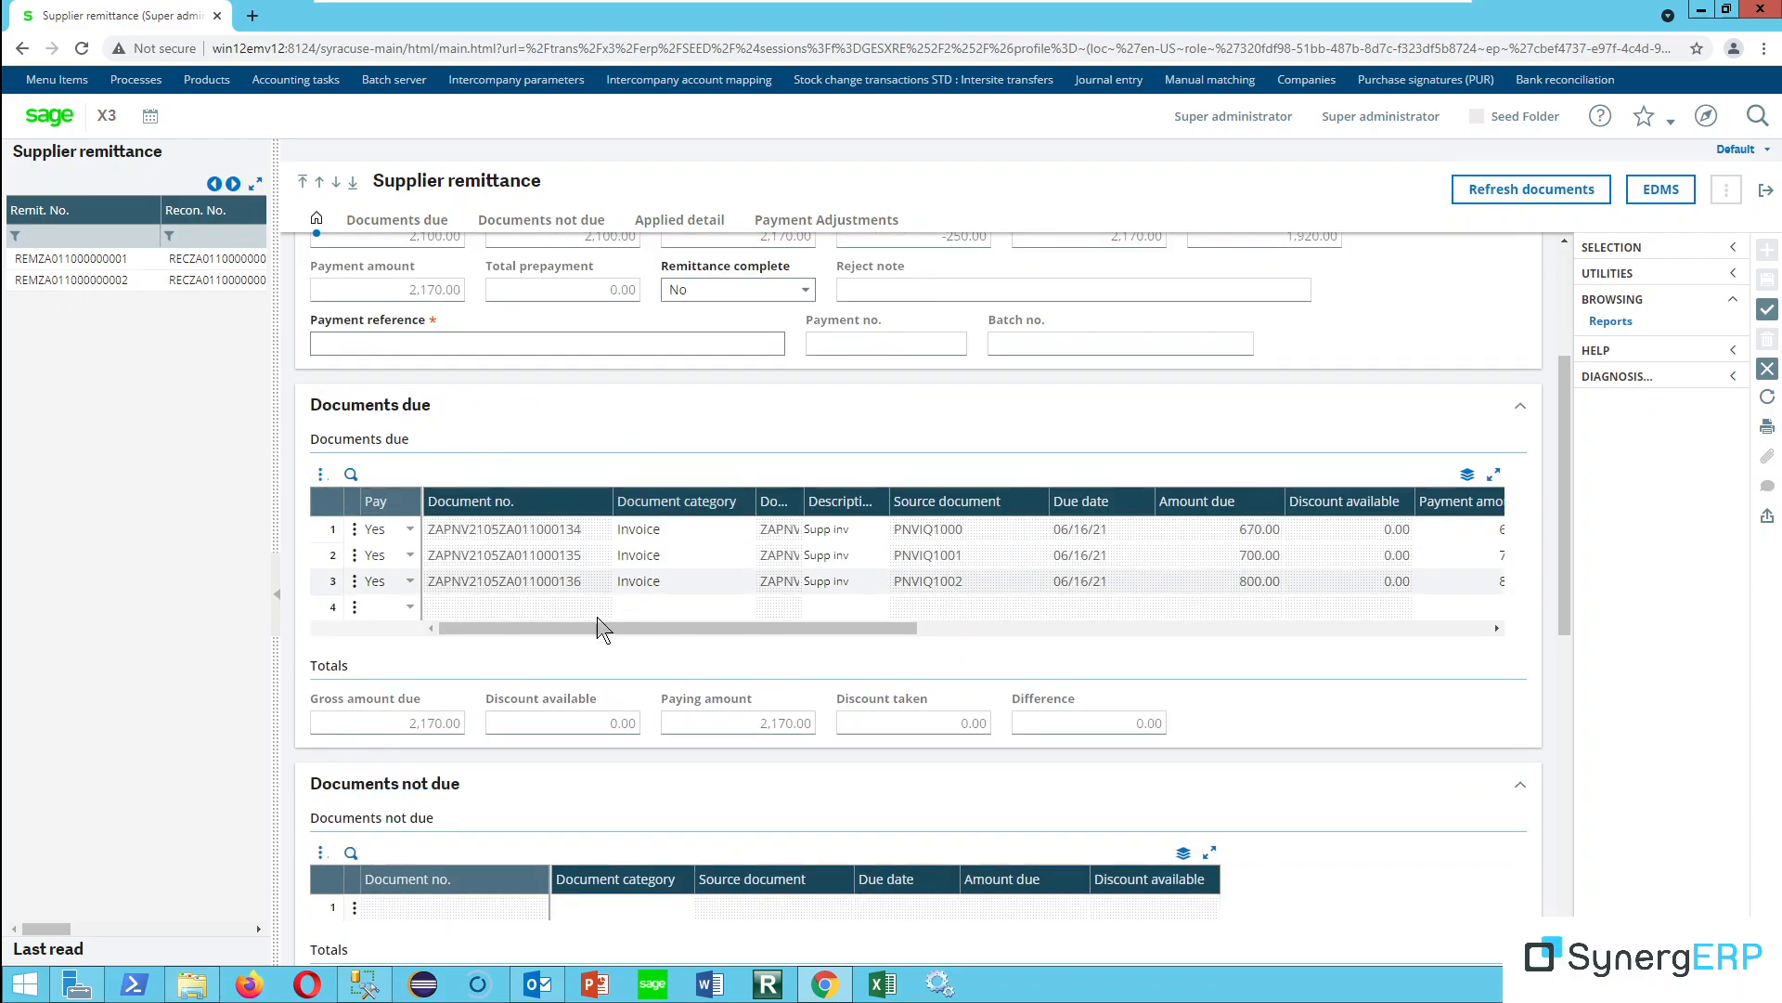
{"action": "scroll", "coordinate": [597, 624], "scroll_direction": "down", "scroll_amount": 5}
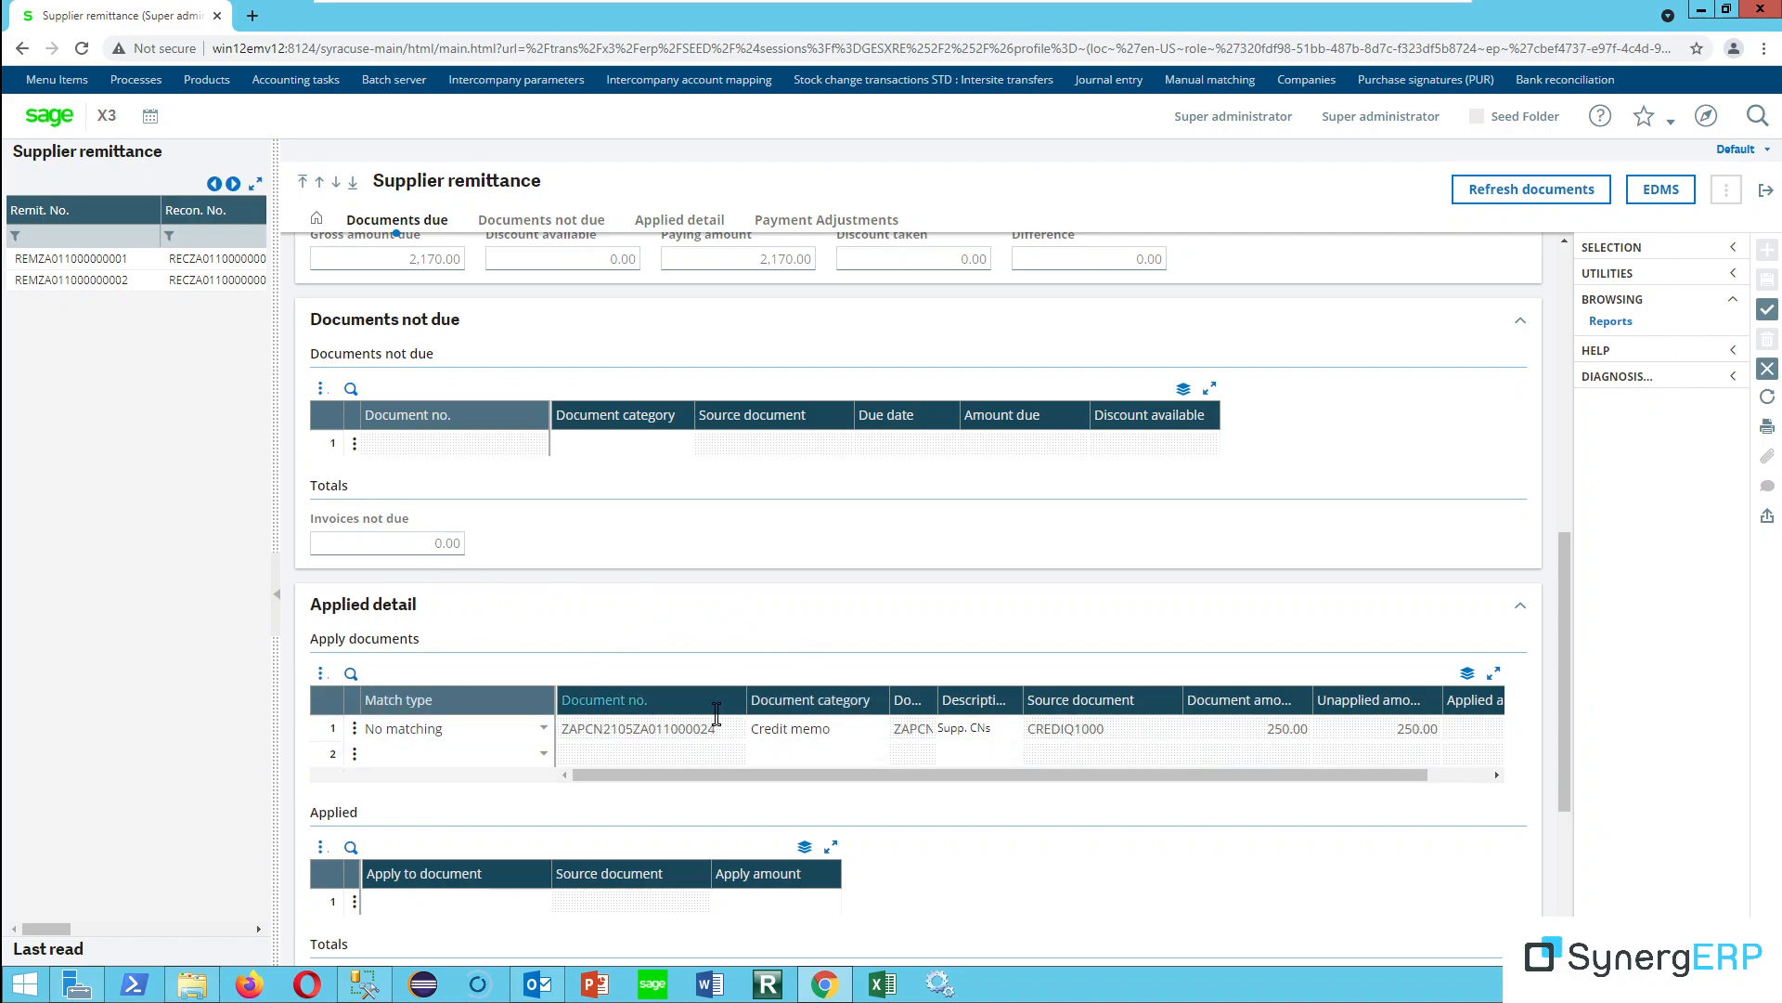
{"action": "scroll", "coordinate": [595, 607], "scroll_direction": "up", "scroll_amount": 3}
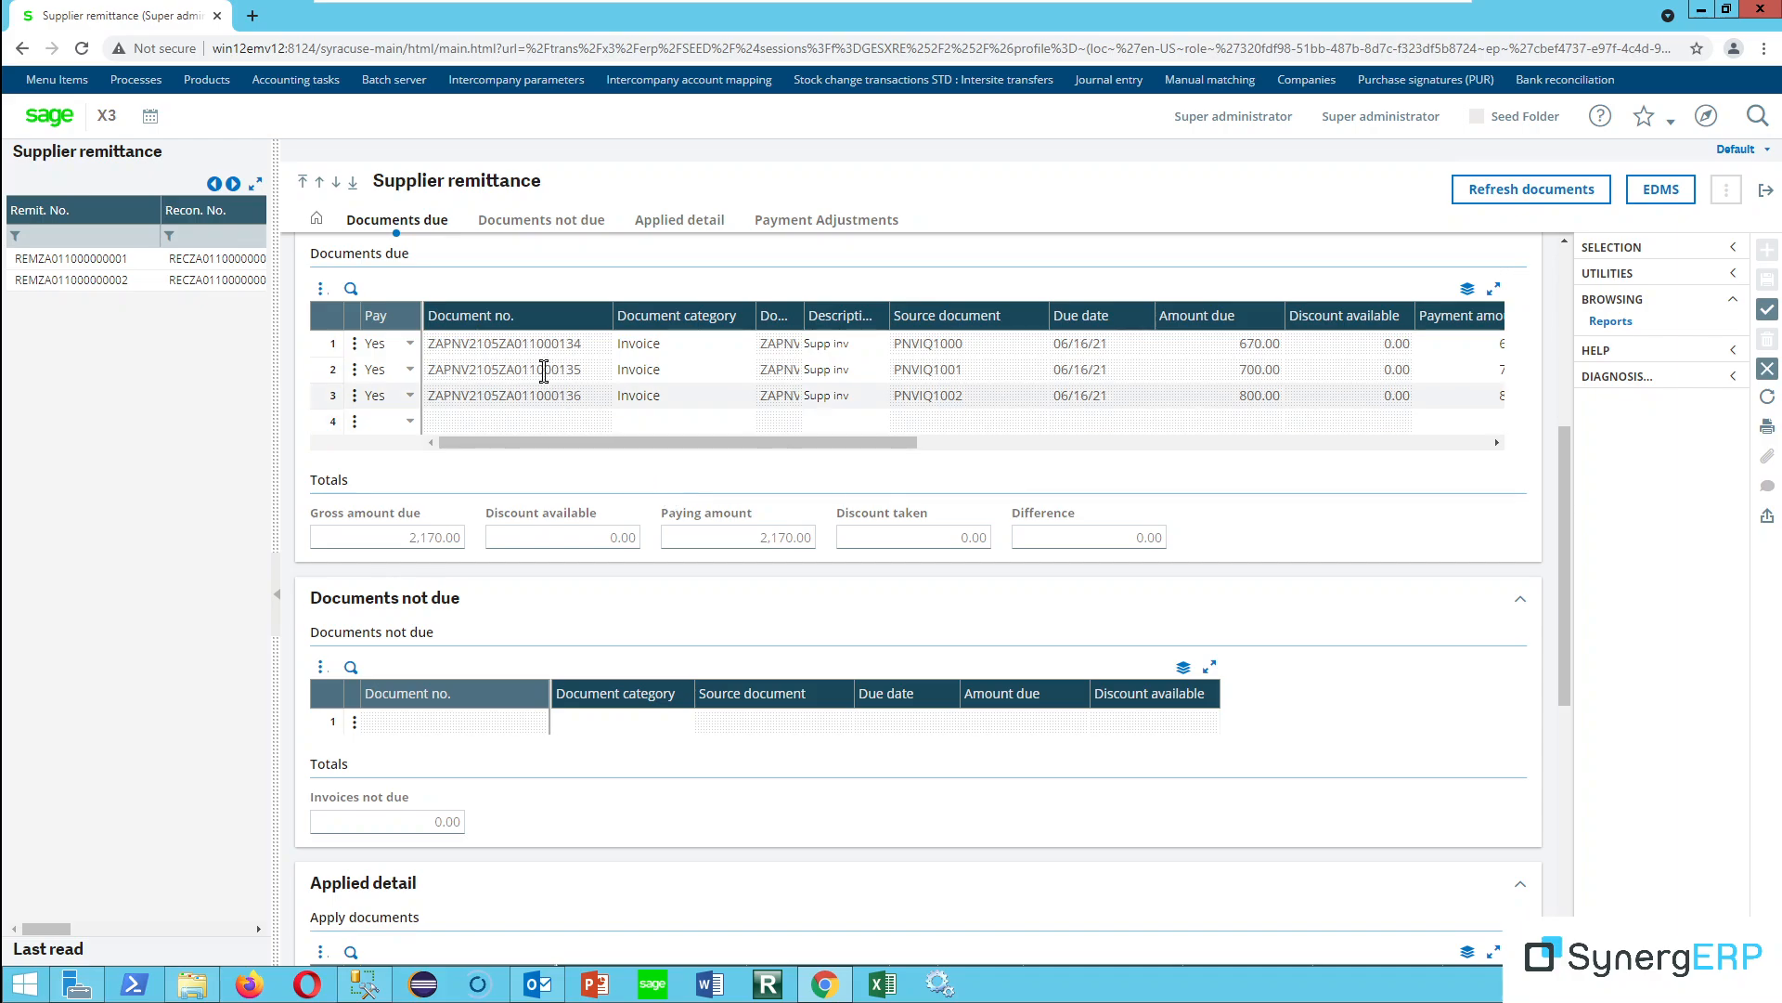
Copy the document number of the first due invoice, ZAPNV2105ZA011000134.
{"action": "left_click", "coordinate": [527, 345]}
{"action": "double_click", "coordinate": [527, 345]}
{"action": "right_click", "coordinate": [526, 344]}
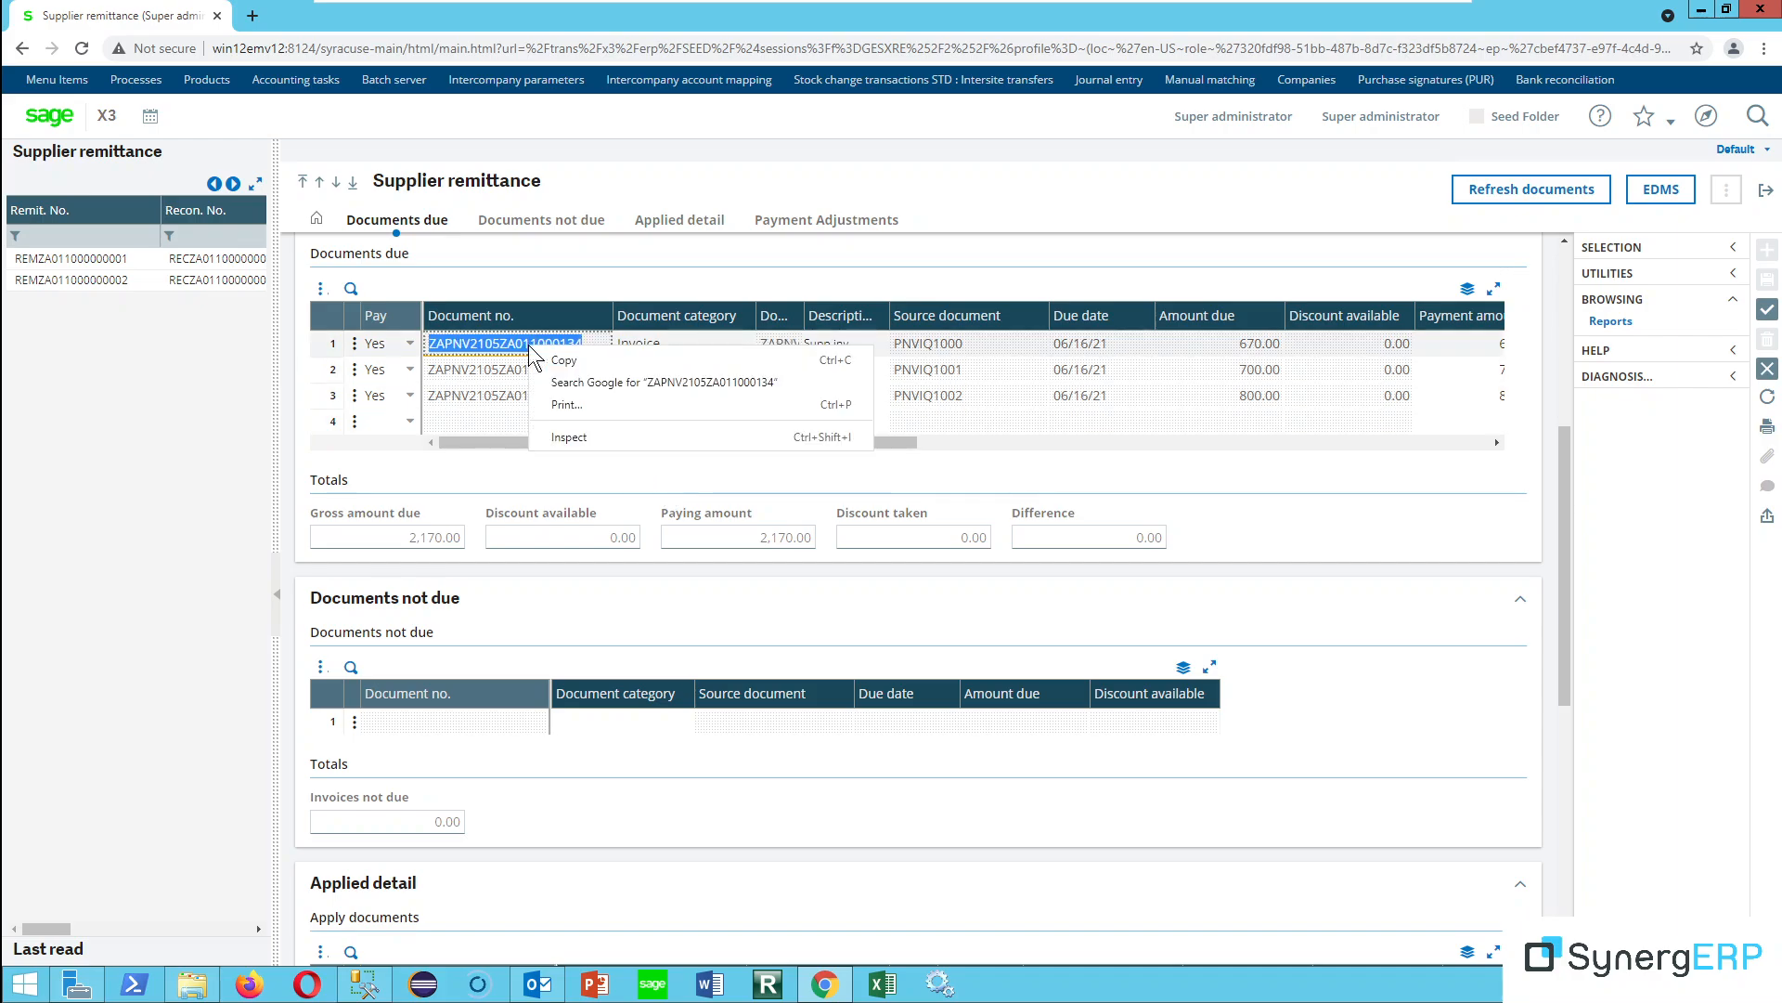
{"action": "left_click", "coordinate": [580, 364]}
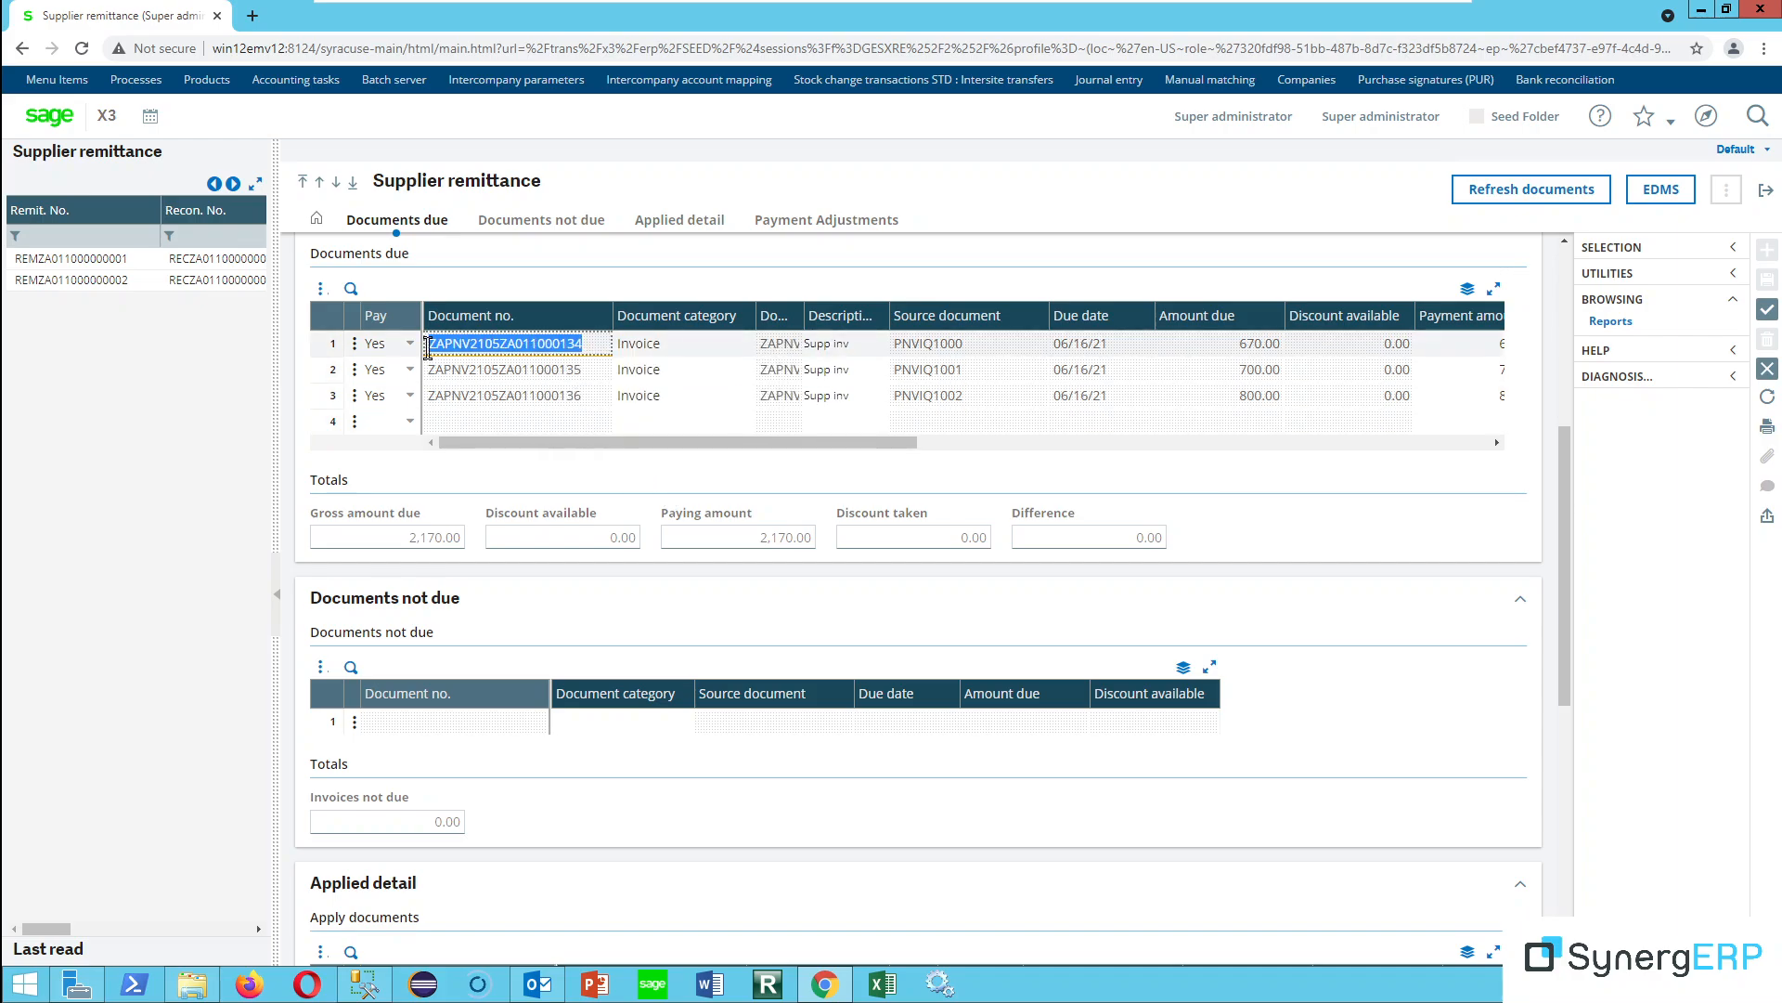
Set the credit memo's match type to Apply/match on invoice in the applied detail.
{"action": "scroll", "coordinate": [508, 632], "scroll_direction": "down", "scroll_amount": 4}
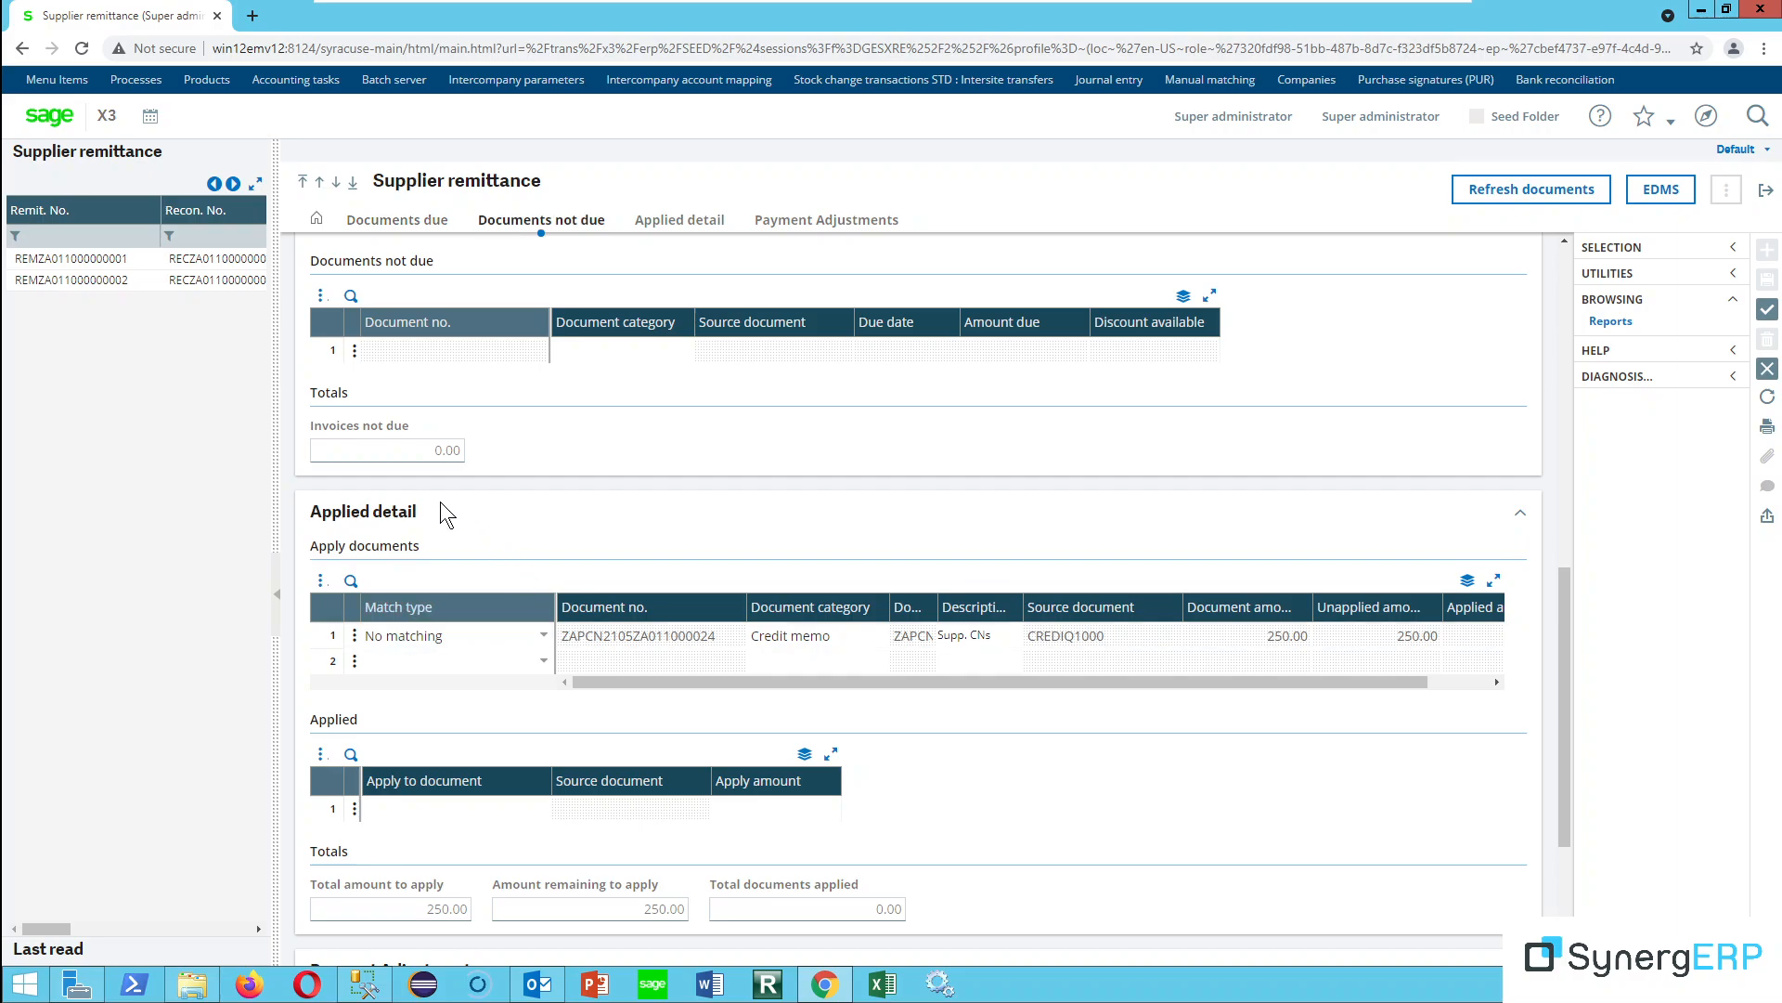
{"action": "left_click", "coordinate": [543, 635]}
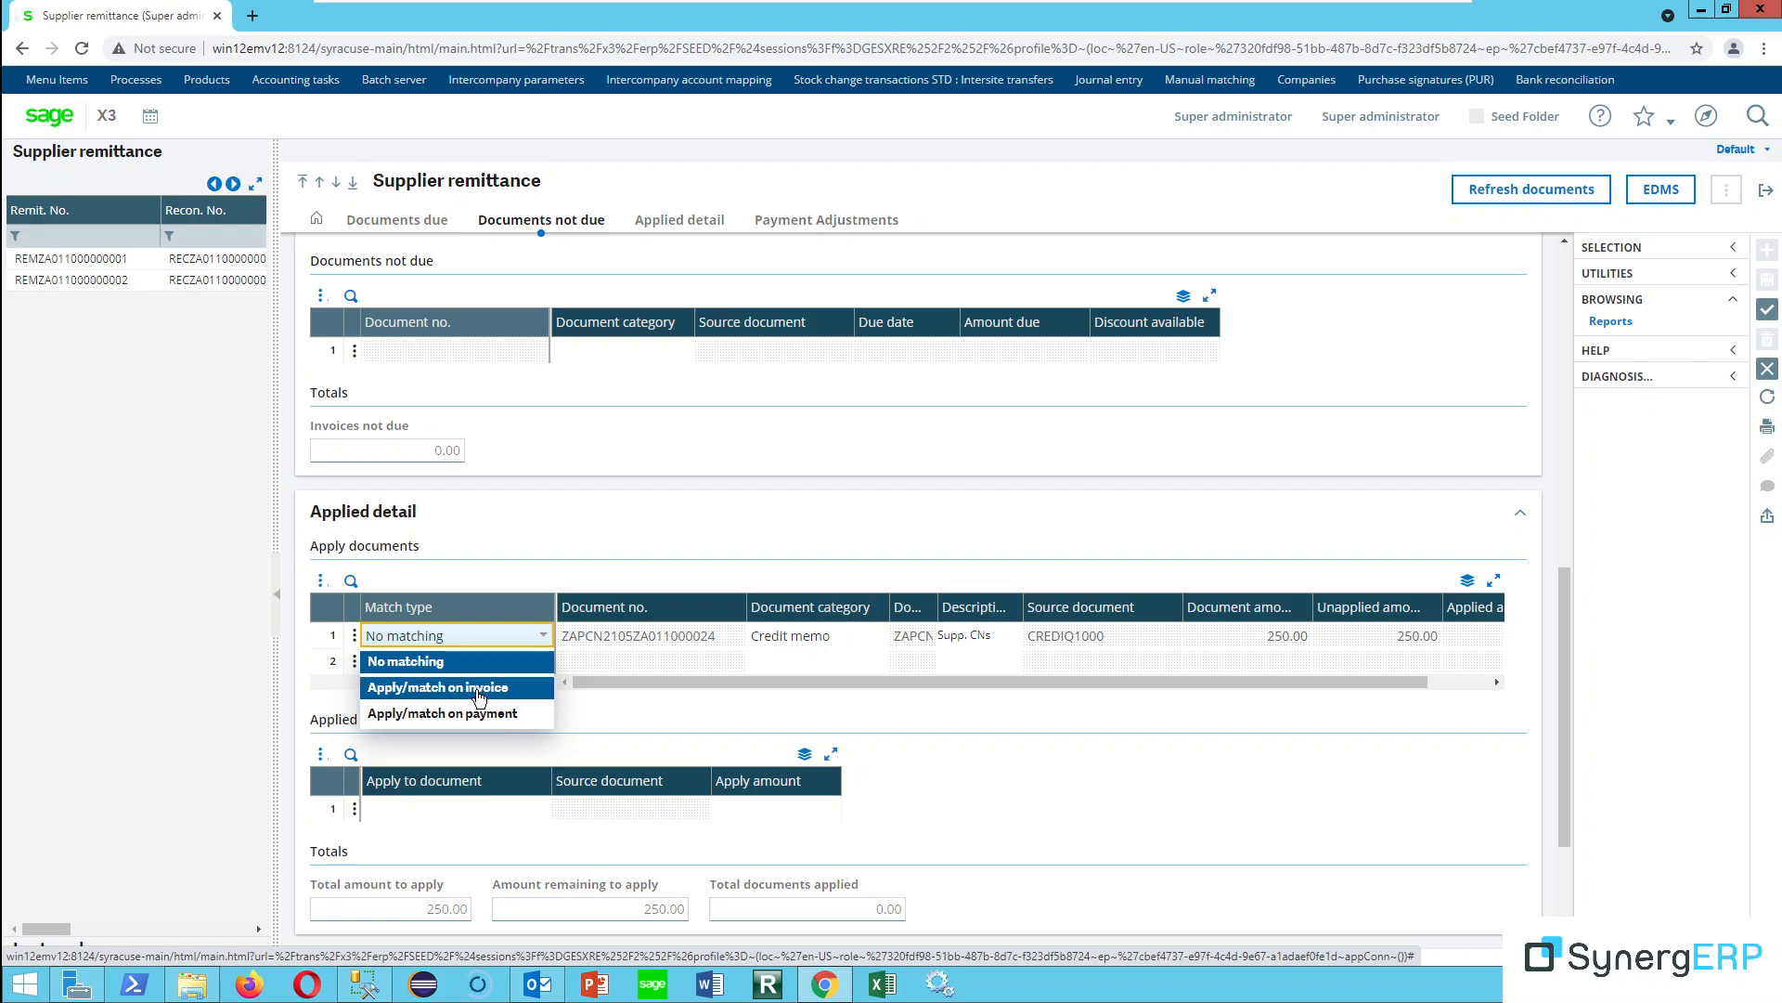
{"action": "left_click", "coordinate": [464, 689]}
Apply the credit memo to the copied invoice number ZAPNV2105ZA011000134 with an apply amount of -250.00.
{"action": "scroll", "coordinate": [599, 715], "scroll_direction": "down", "scroll_amount": 2}
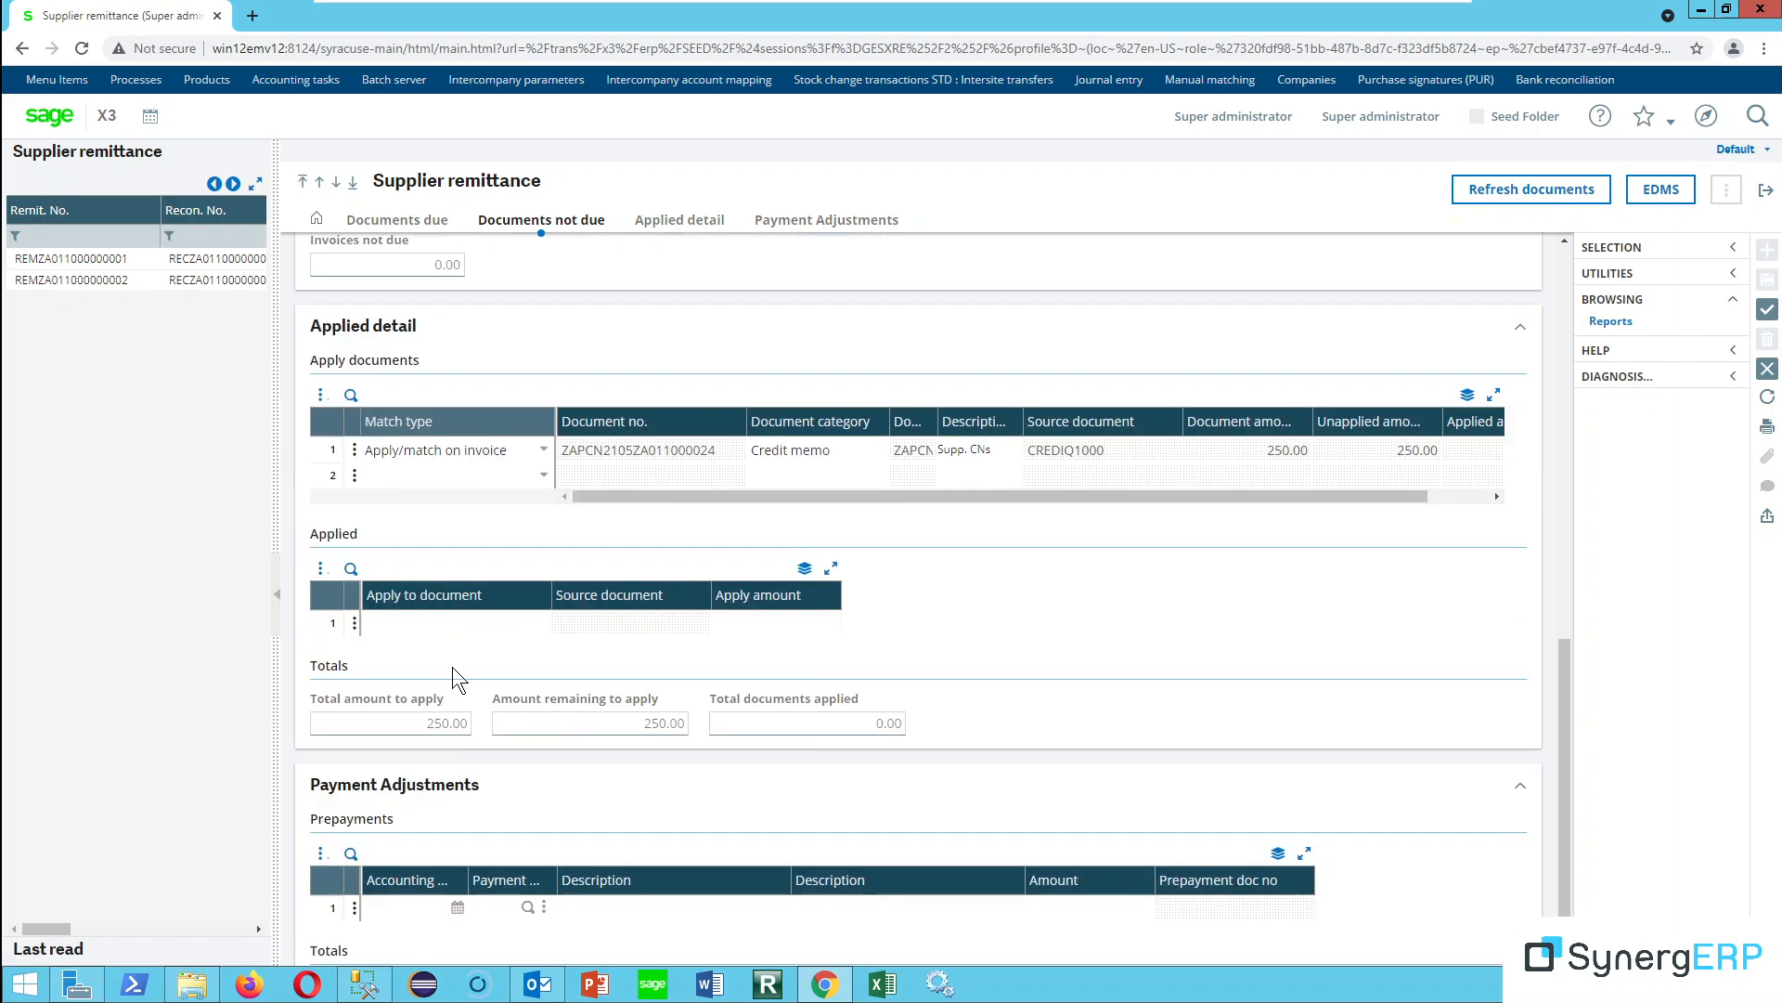
{"action": "left_click", "coordinate": [470, 618]}
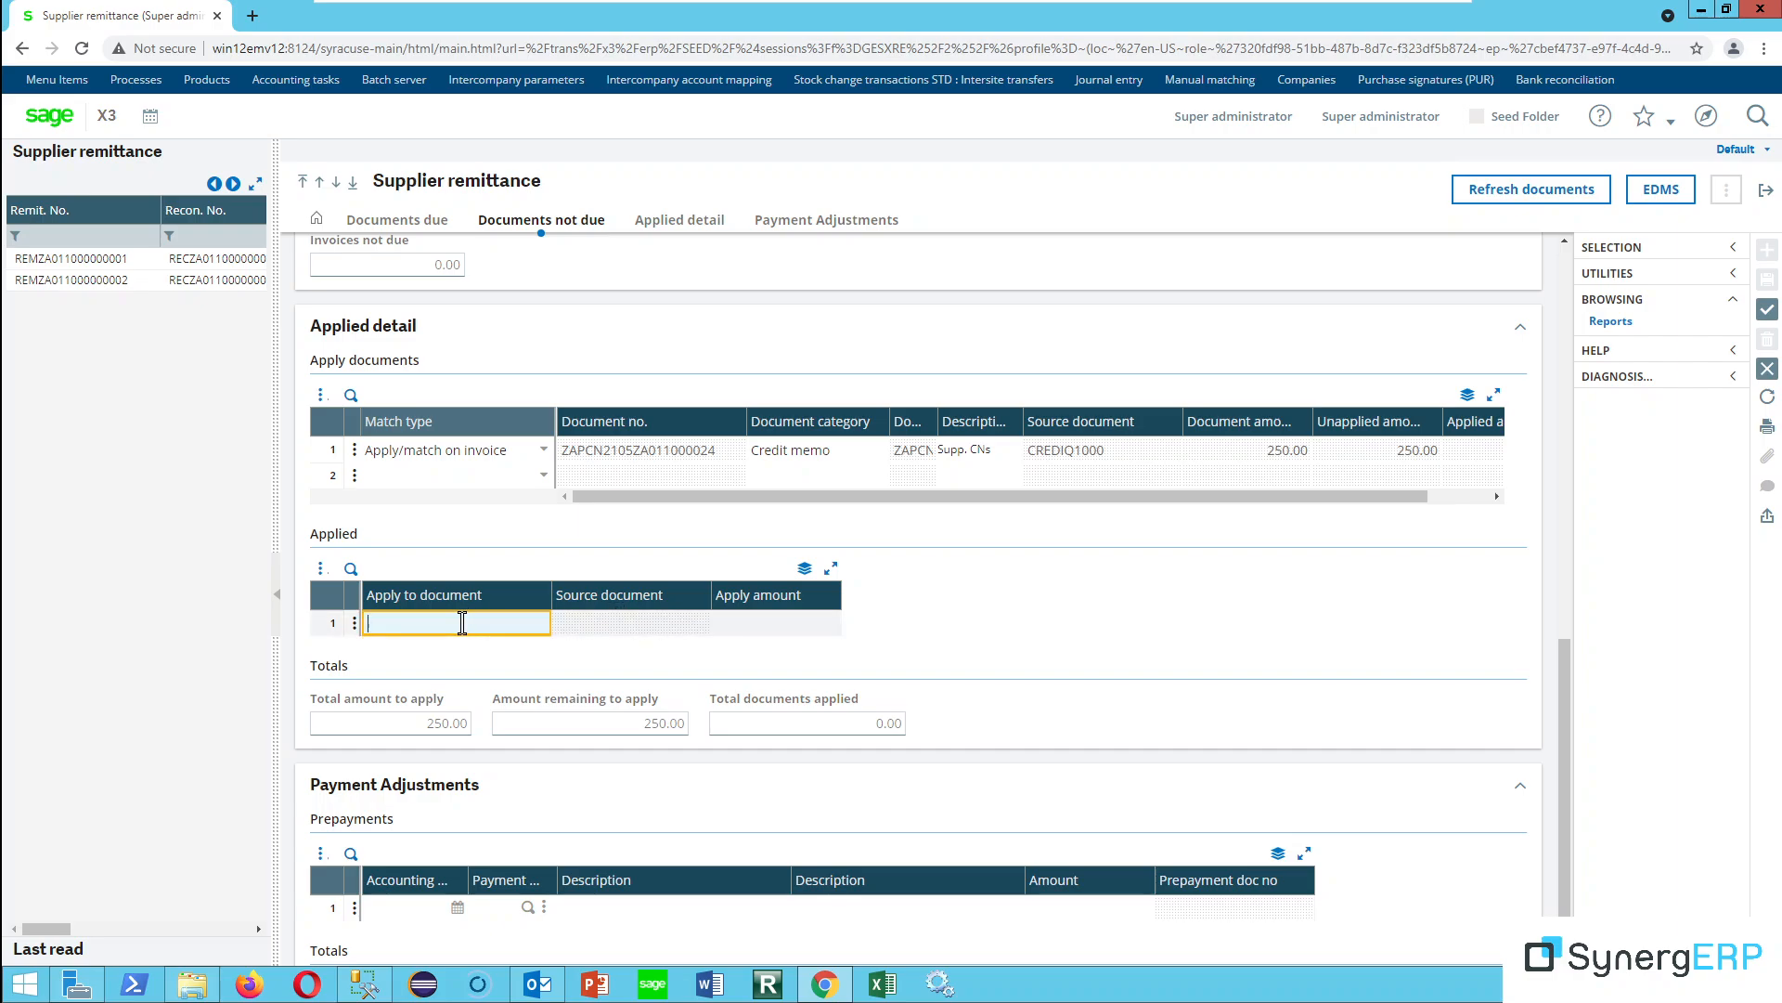
{"action": "key", "text": "ctrl+v"}
{"action": "key", "text": "Tab"}
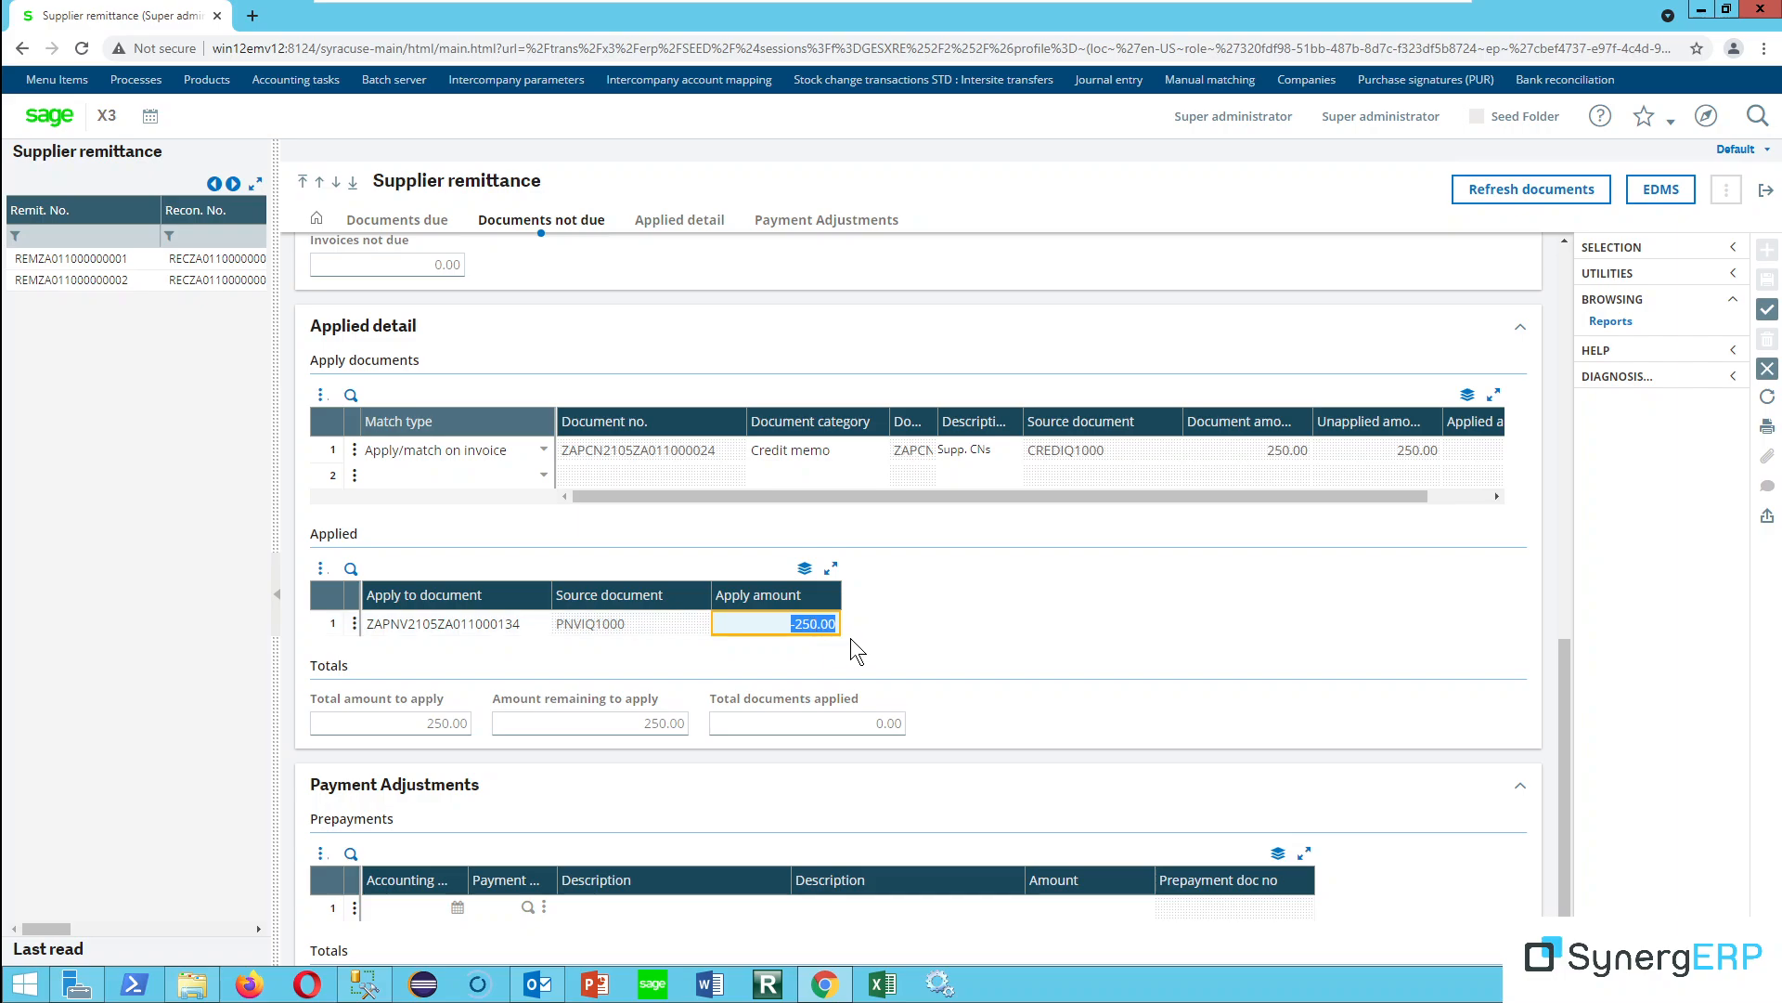
{"action": "key", "text": "Tab"}
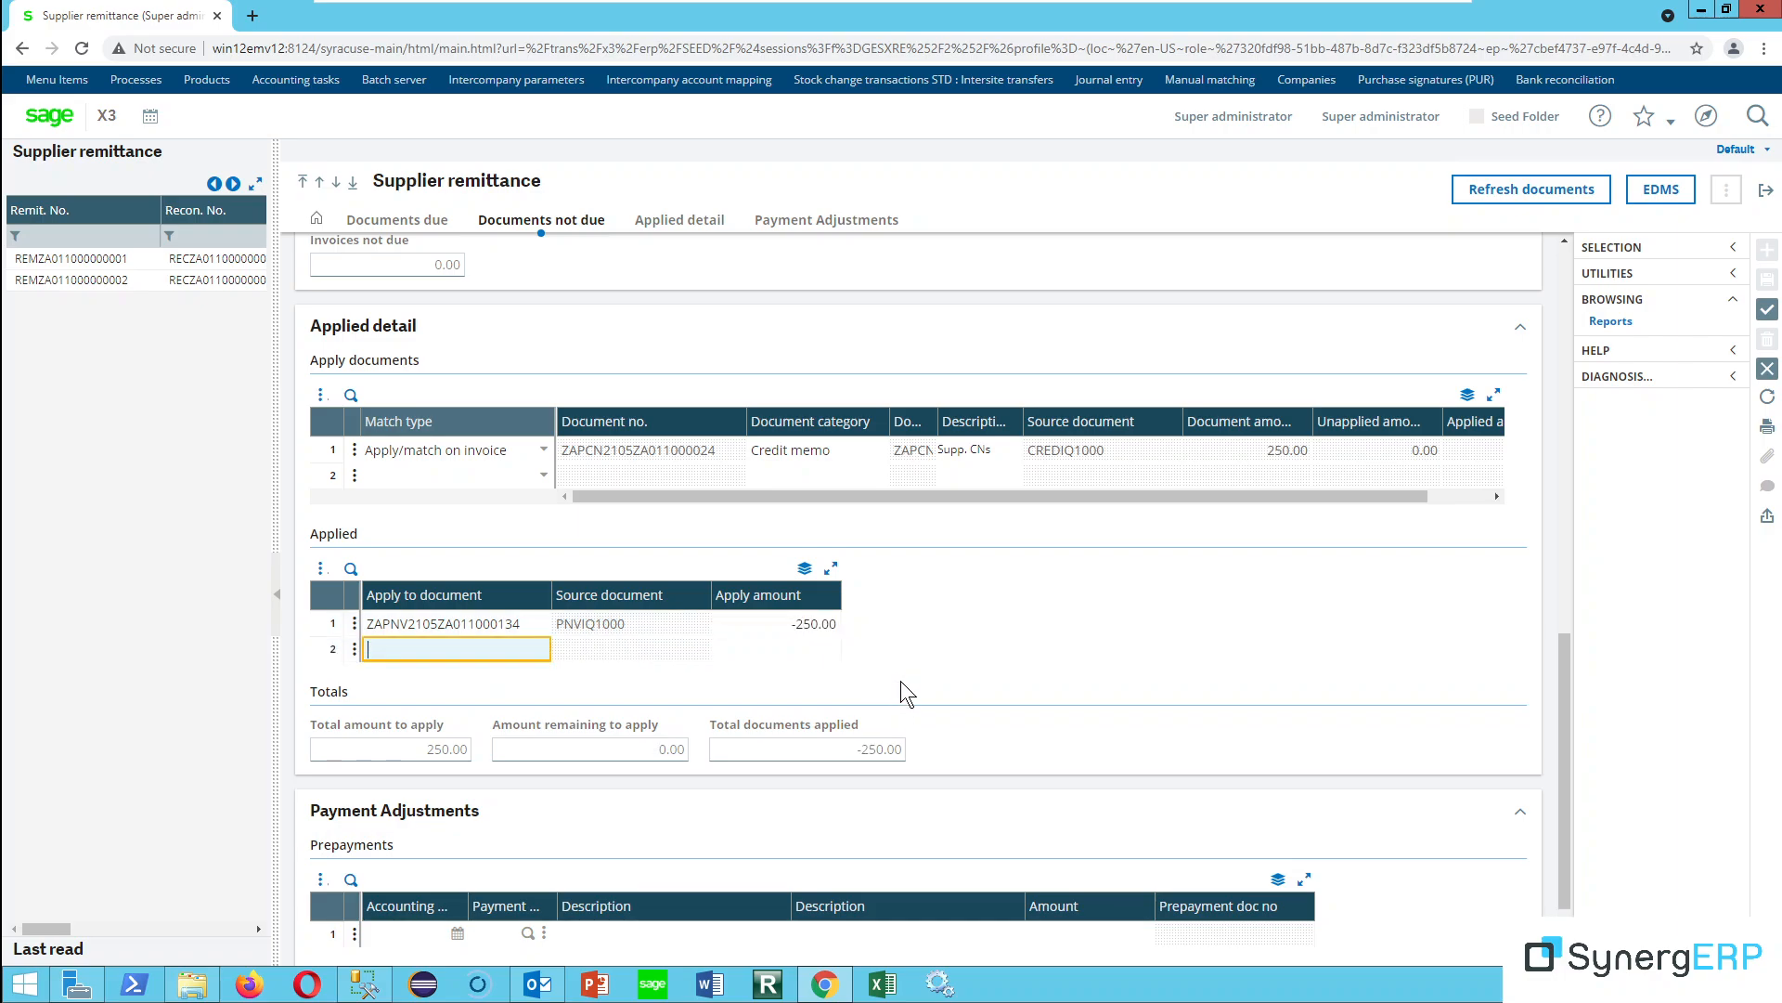
Check the remittance totals and the due invoices' Pay settings, and enter Pay001 as the payment reference.
{"action": "scroll", "coordinate": [908, 687], "scroll_direction": "up", "scroll_amount": 8}
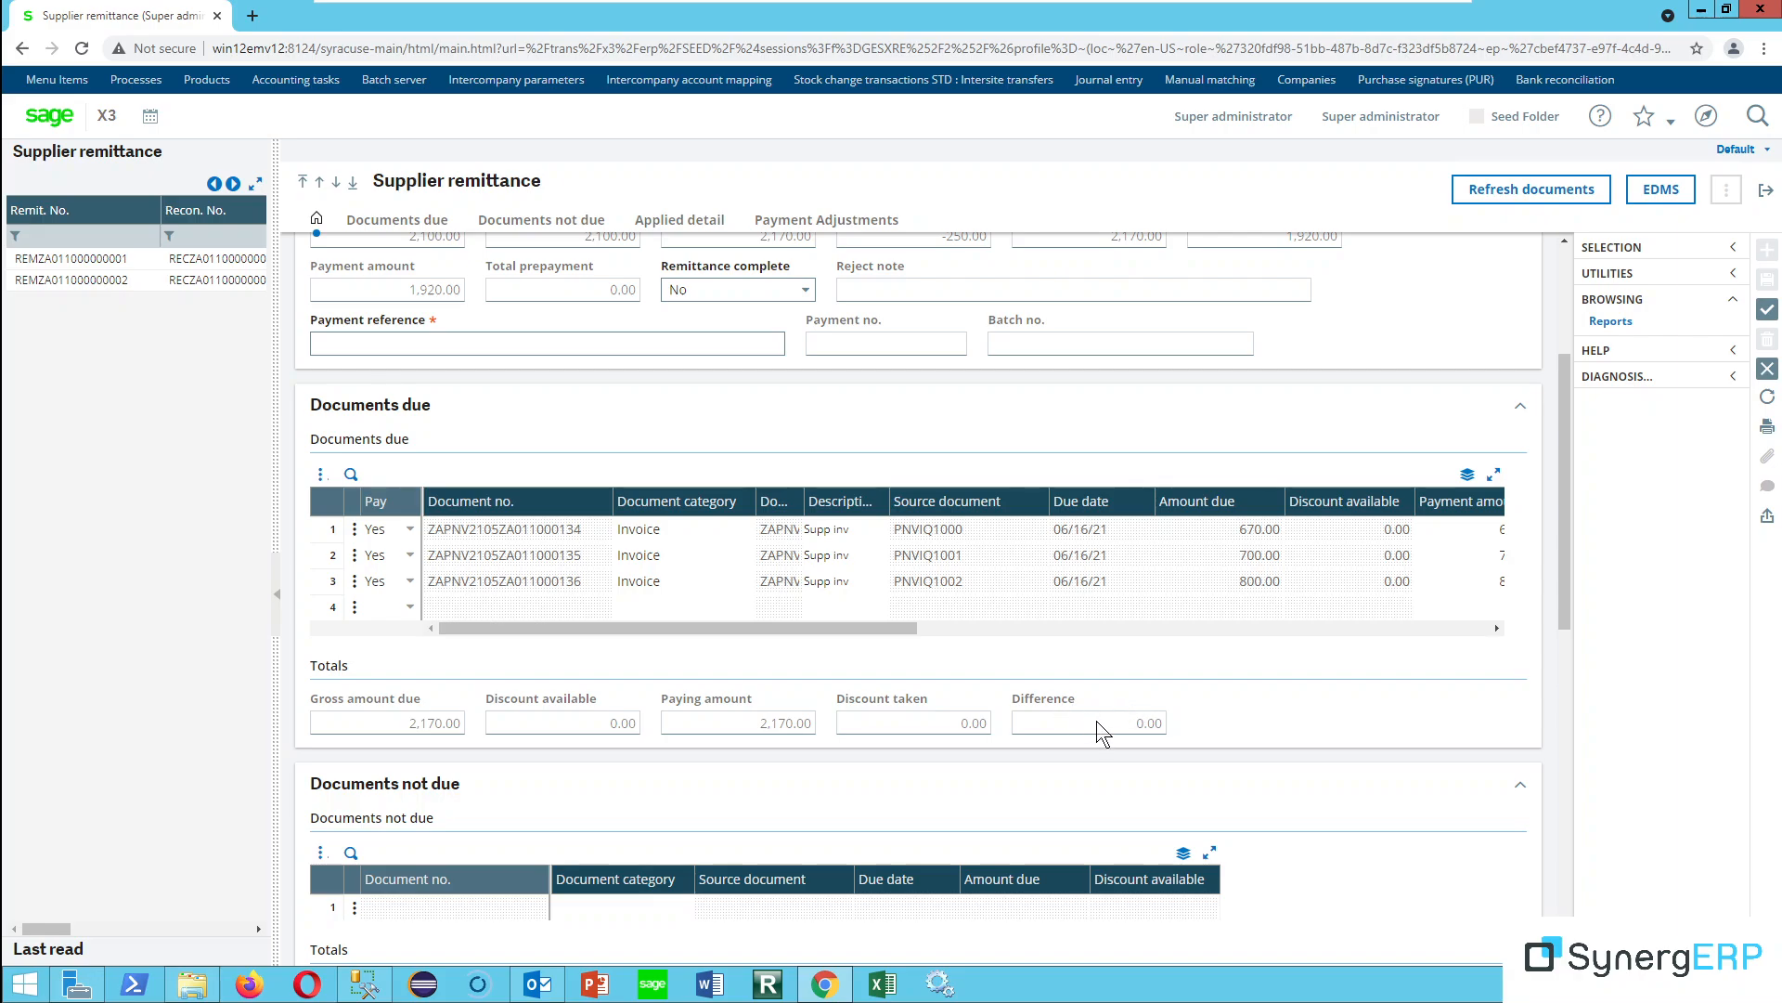
{"action": "scroll", "coordinate": [1099, 721], "scroll_direction": "up", "scroll_amount": 2}
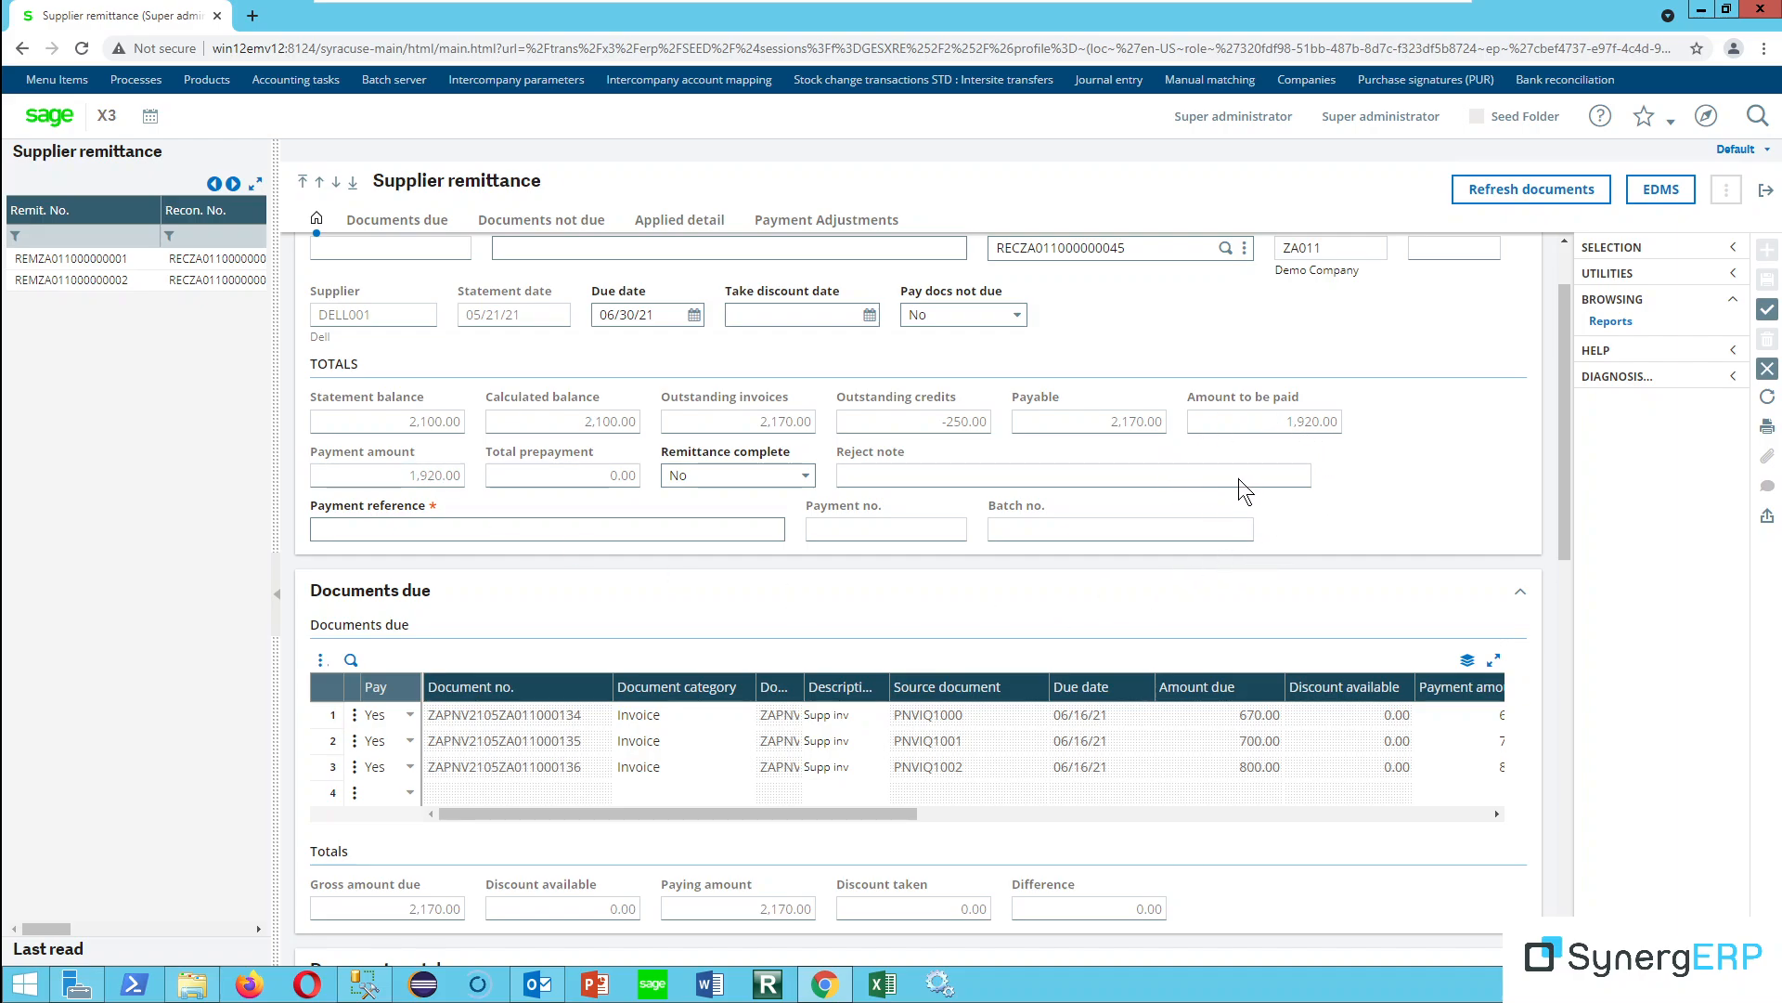
{"action": "left_click", "coordinate": [409, 740]}
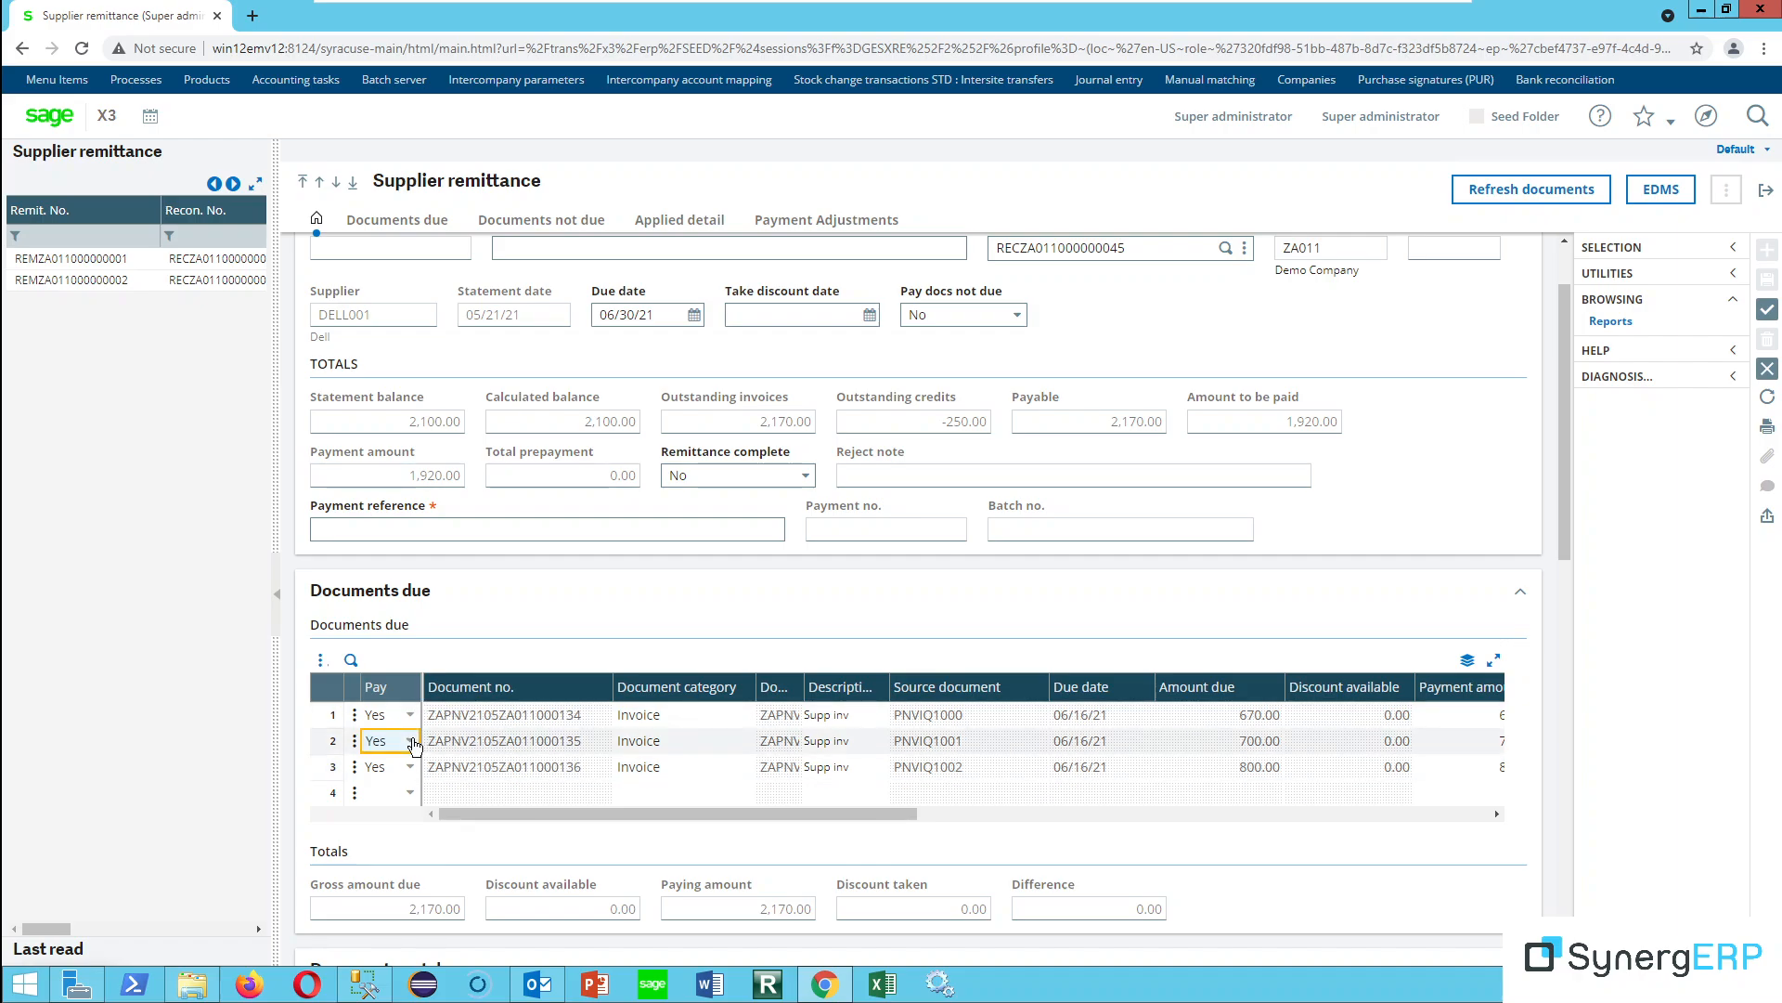
{"action": "left_click", "coordinate": [408, 734]}
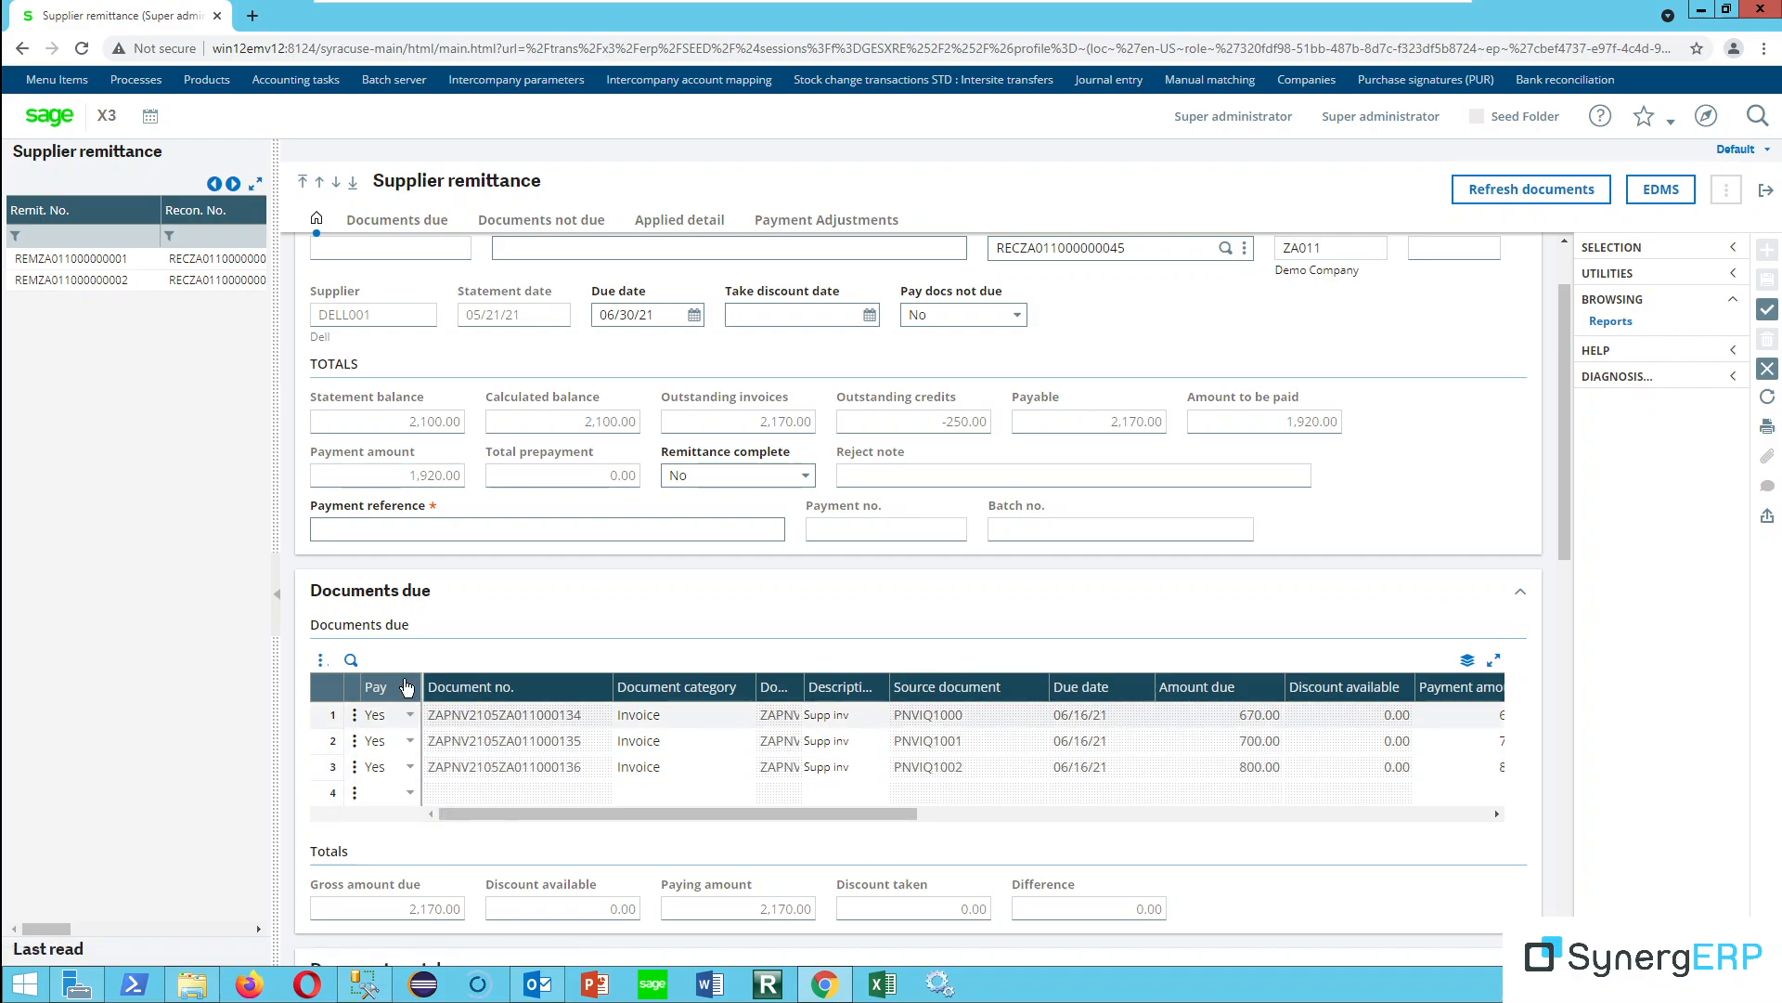
{"action": "scroll", "coordinate": [734, 628], "scroll_direction": "up", "scroll_amount": 1}
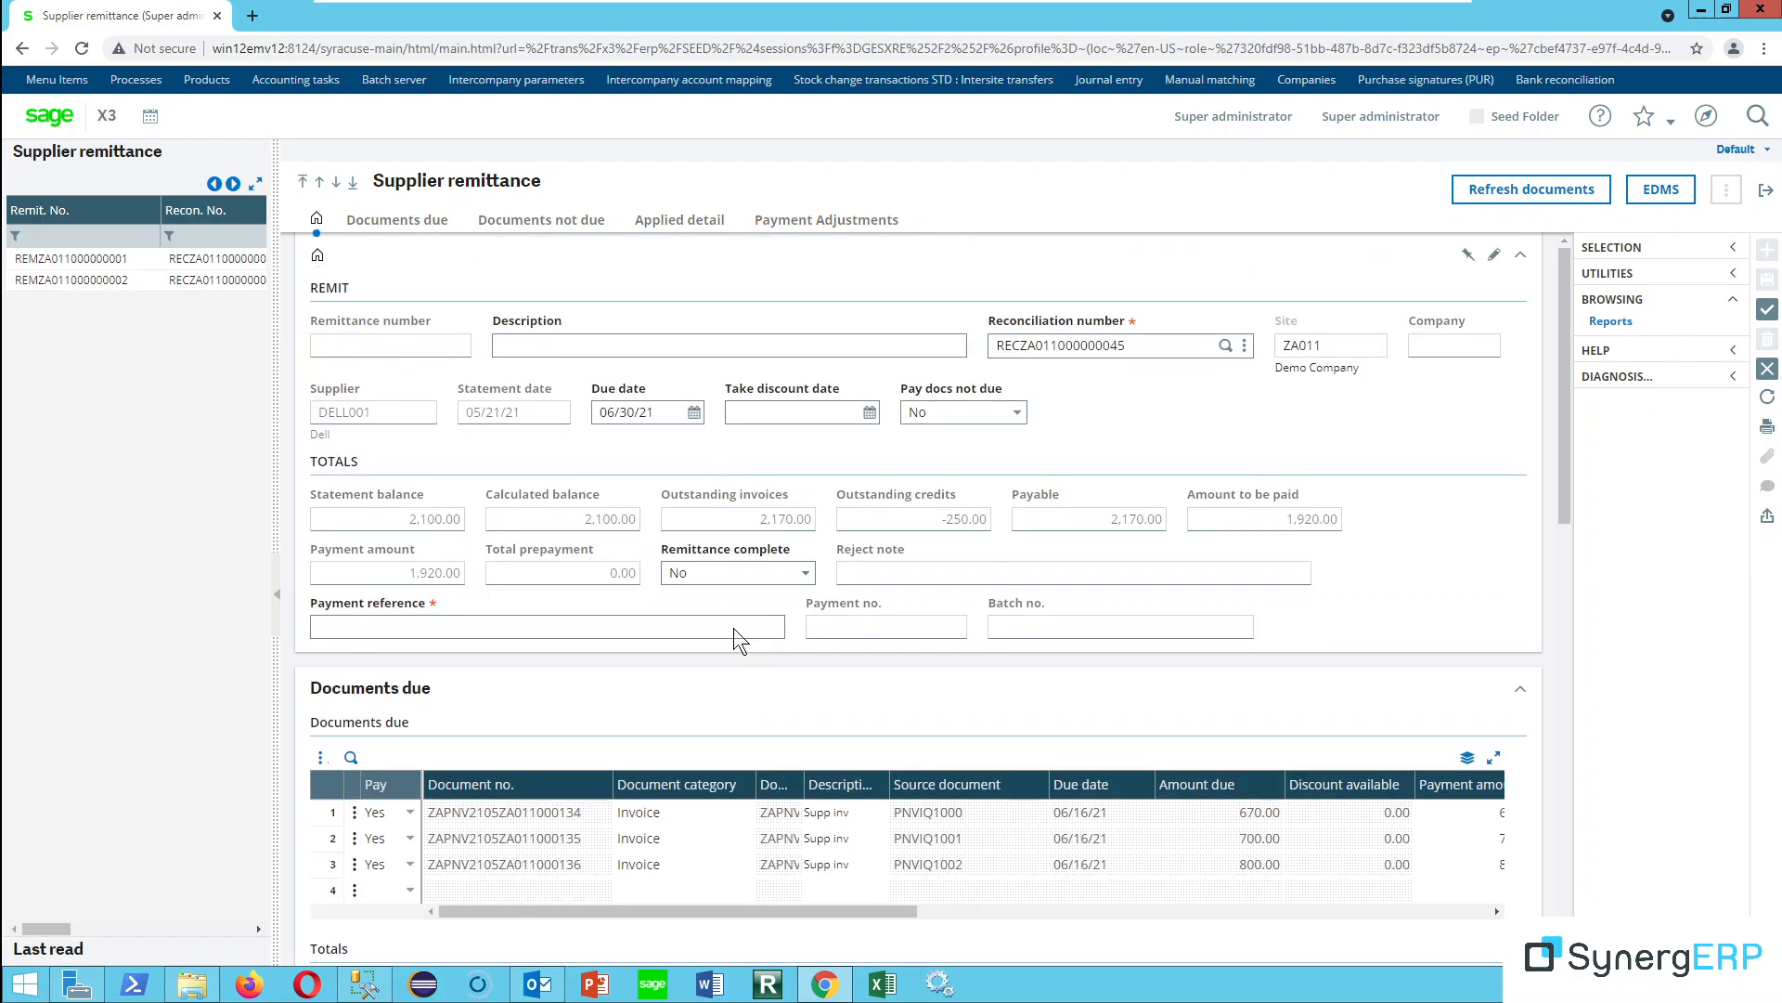
{"action": "left_click", "coordinate": [474, 632]}
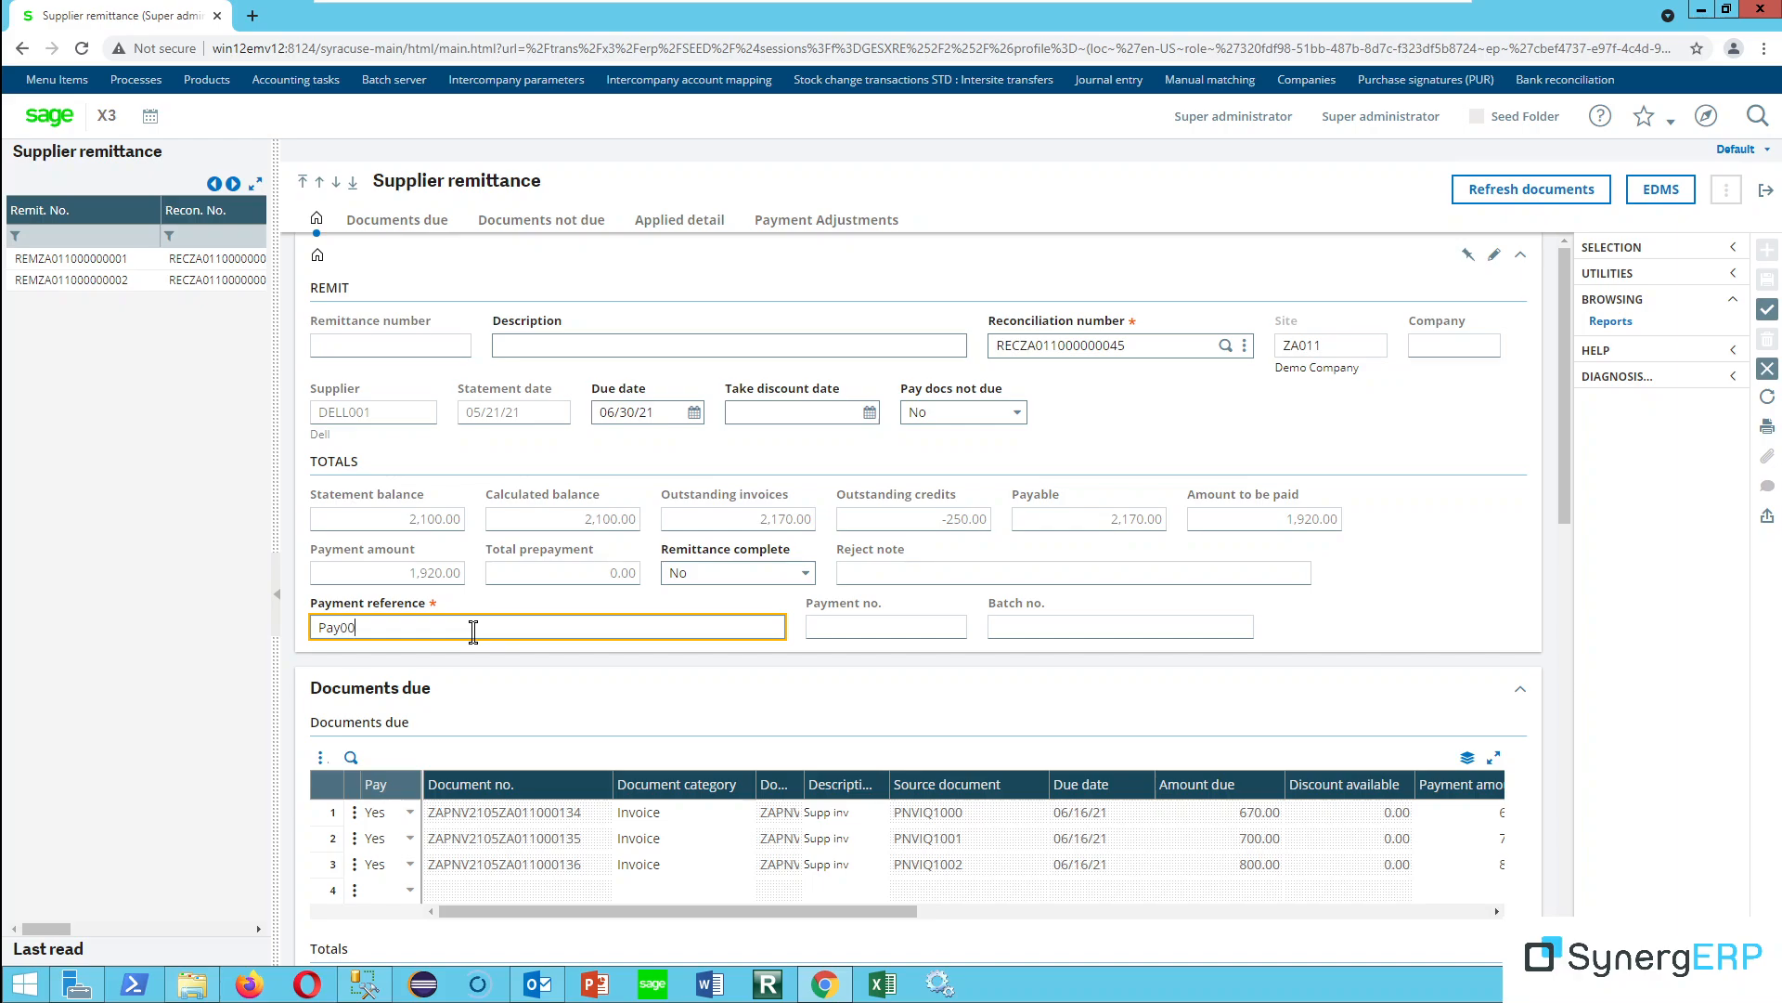
{"action": "key", "text": "Tab"}
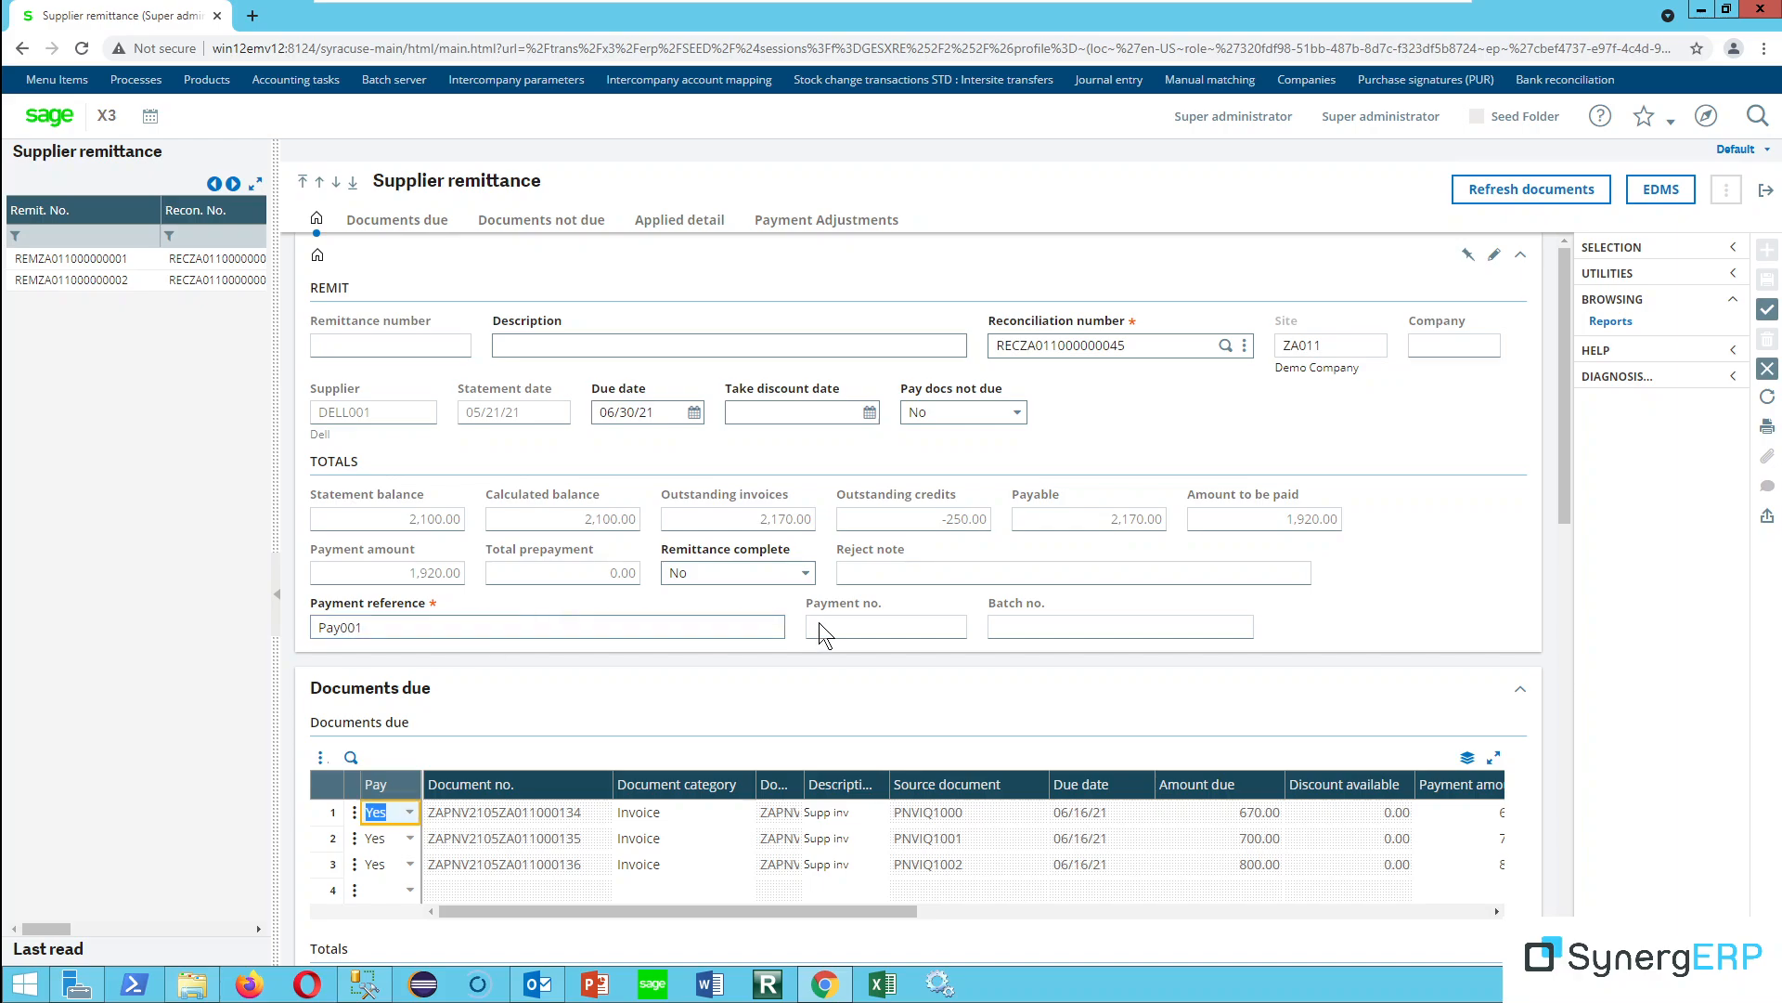
Set Remittance complete to Yes, create the supplier remittance record and exit to the Advanced Bundle landing page.
{"action": "left_click", "coordinate": [807, 582]}
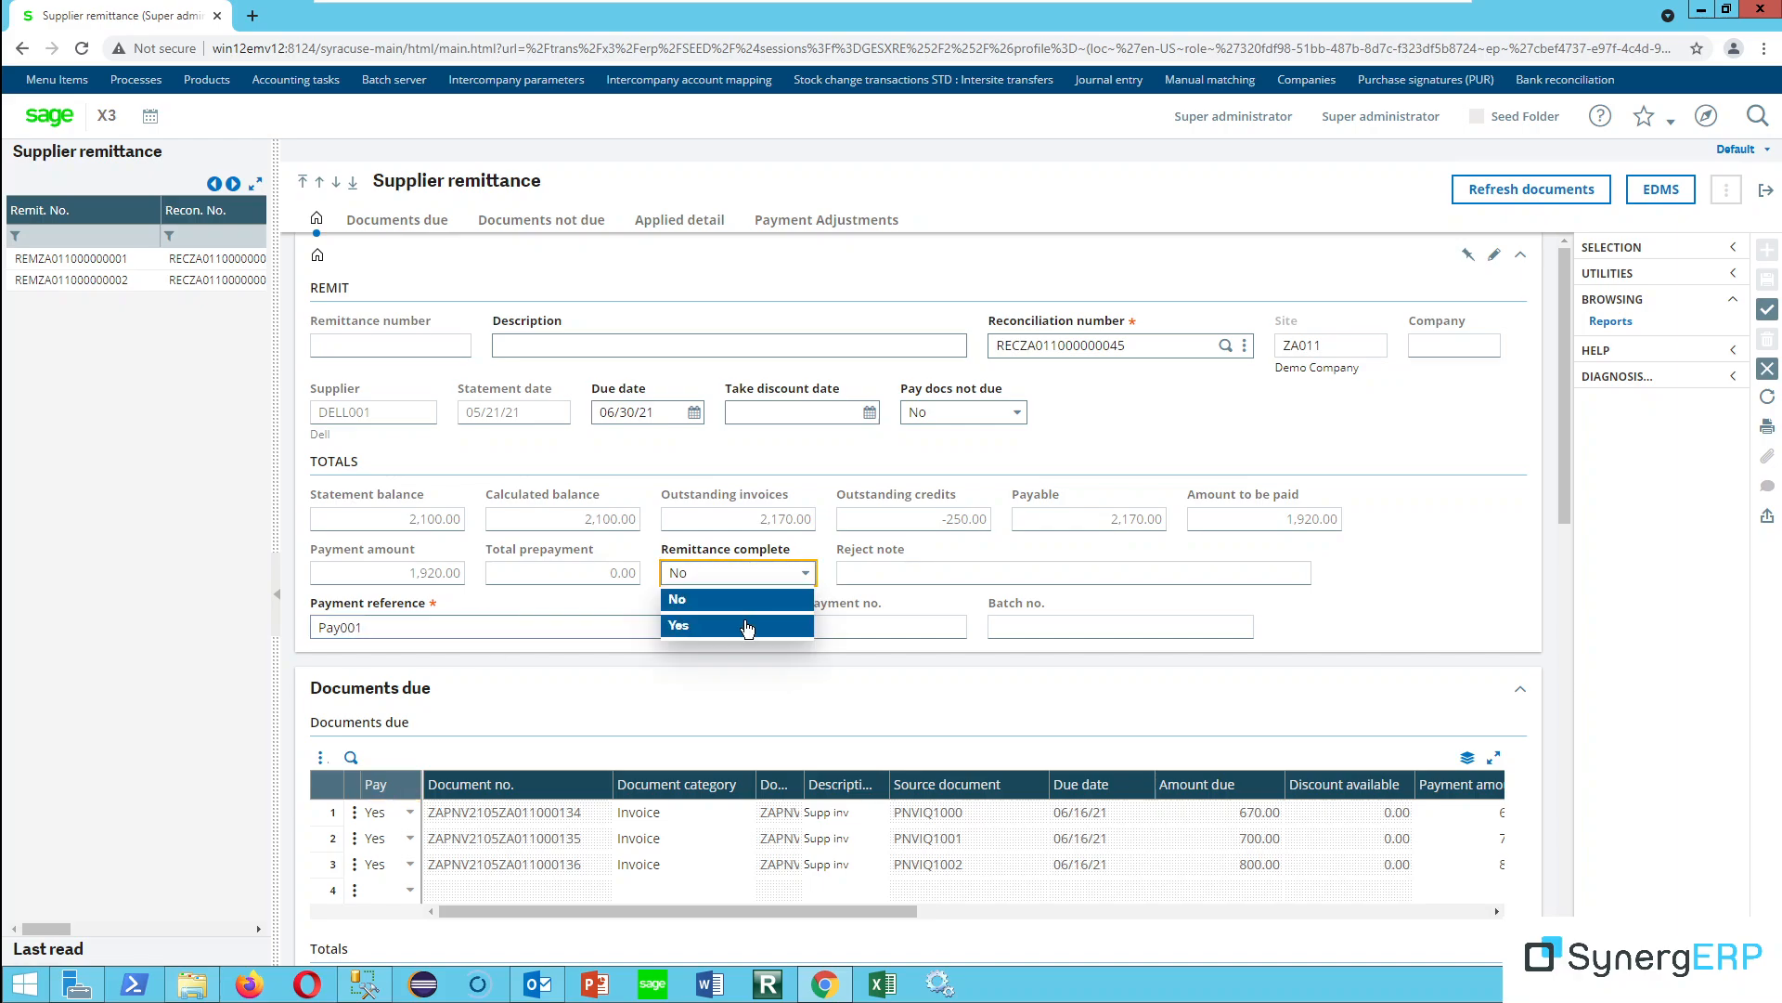
{"action": "left_click", "coordinate": [727, 623]}
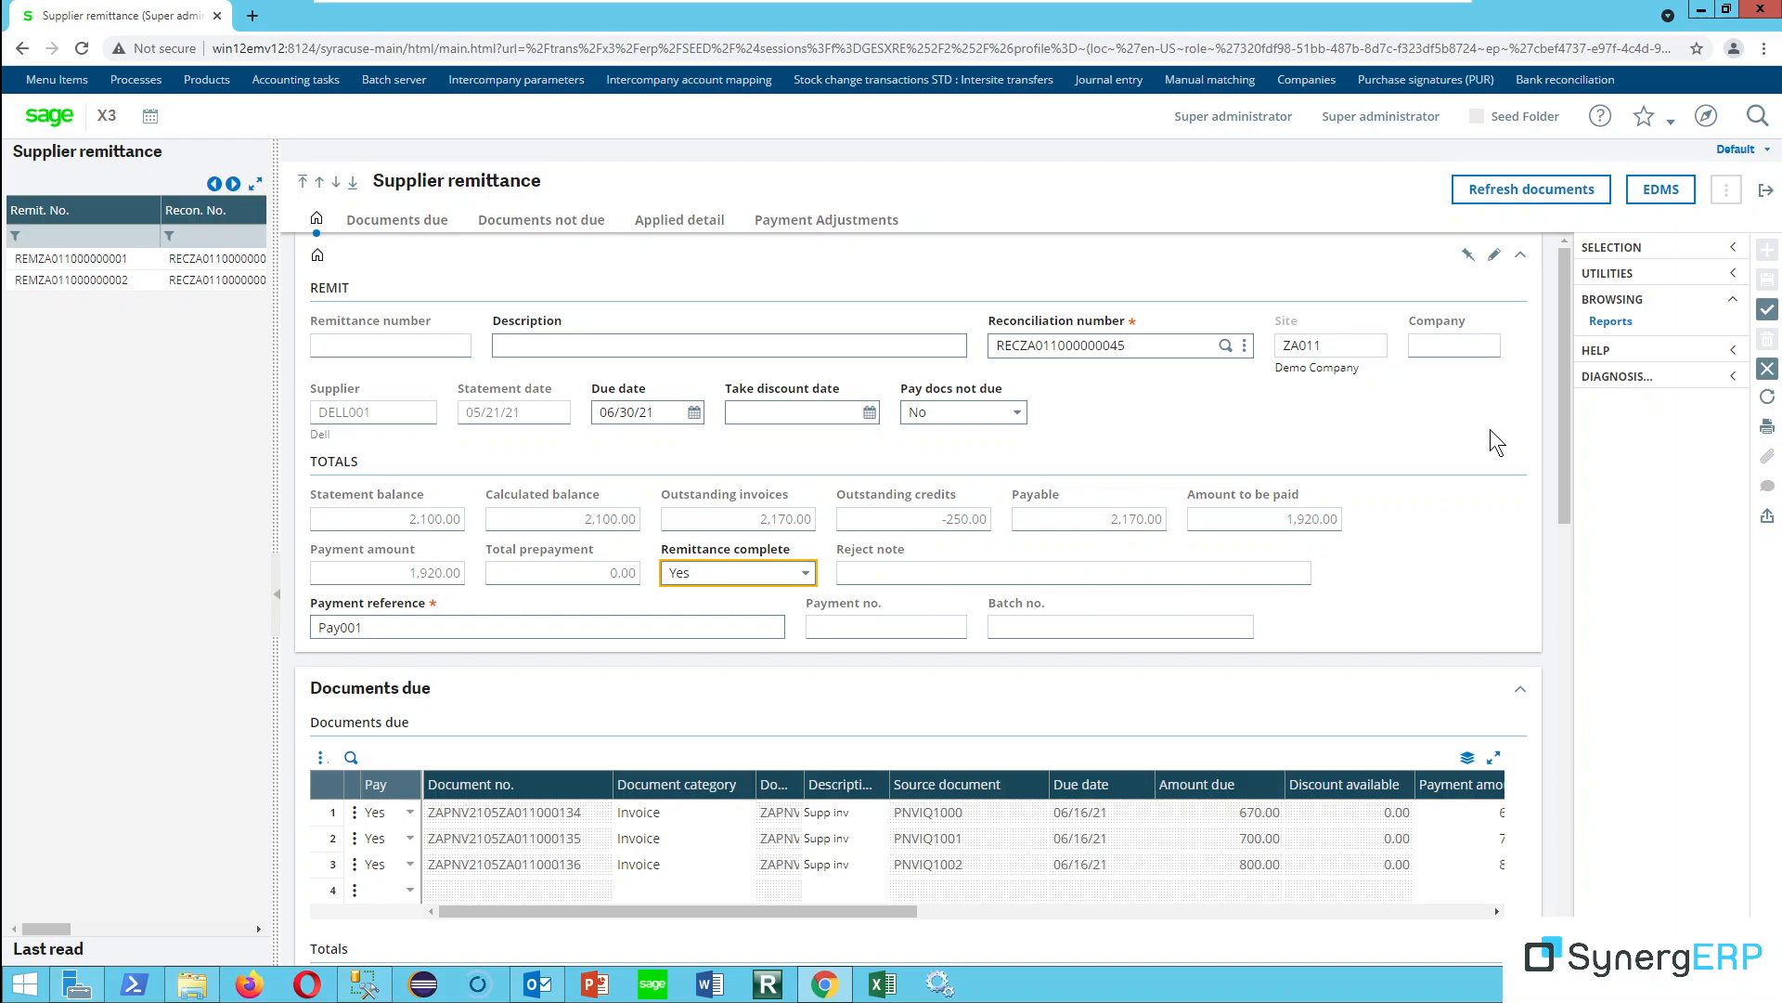
{"action": "left_click", "coordinate": [1767, 312]}
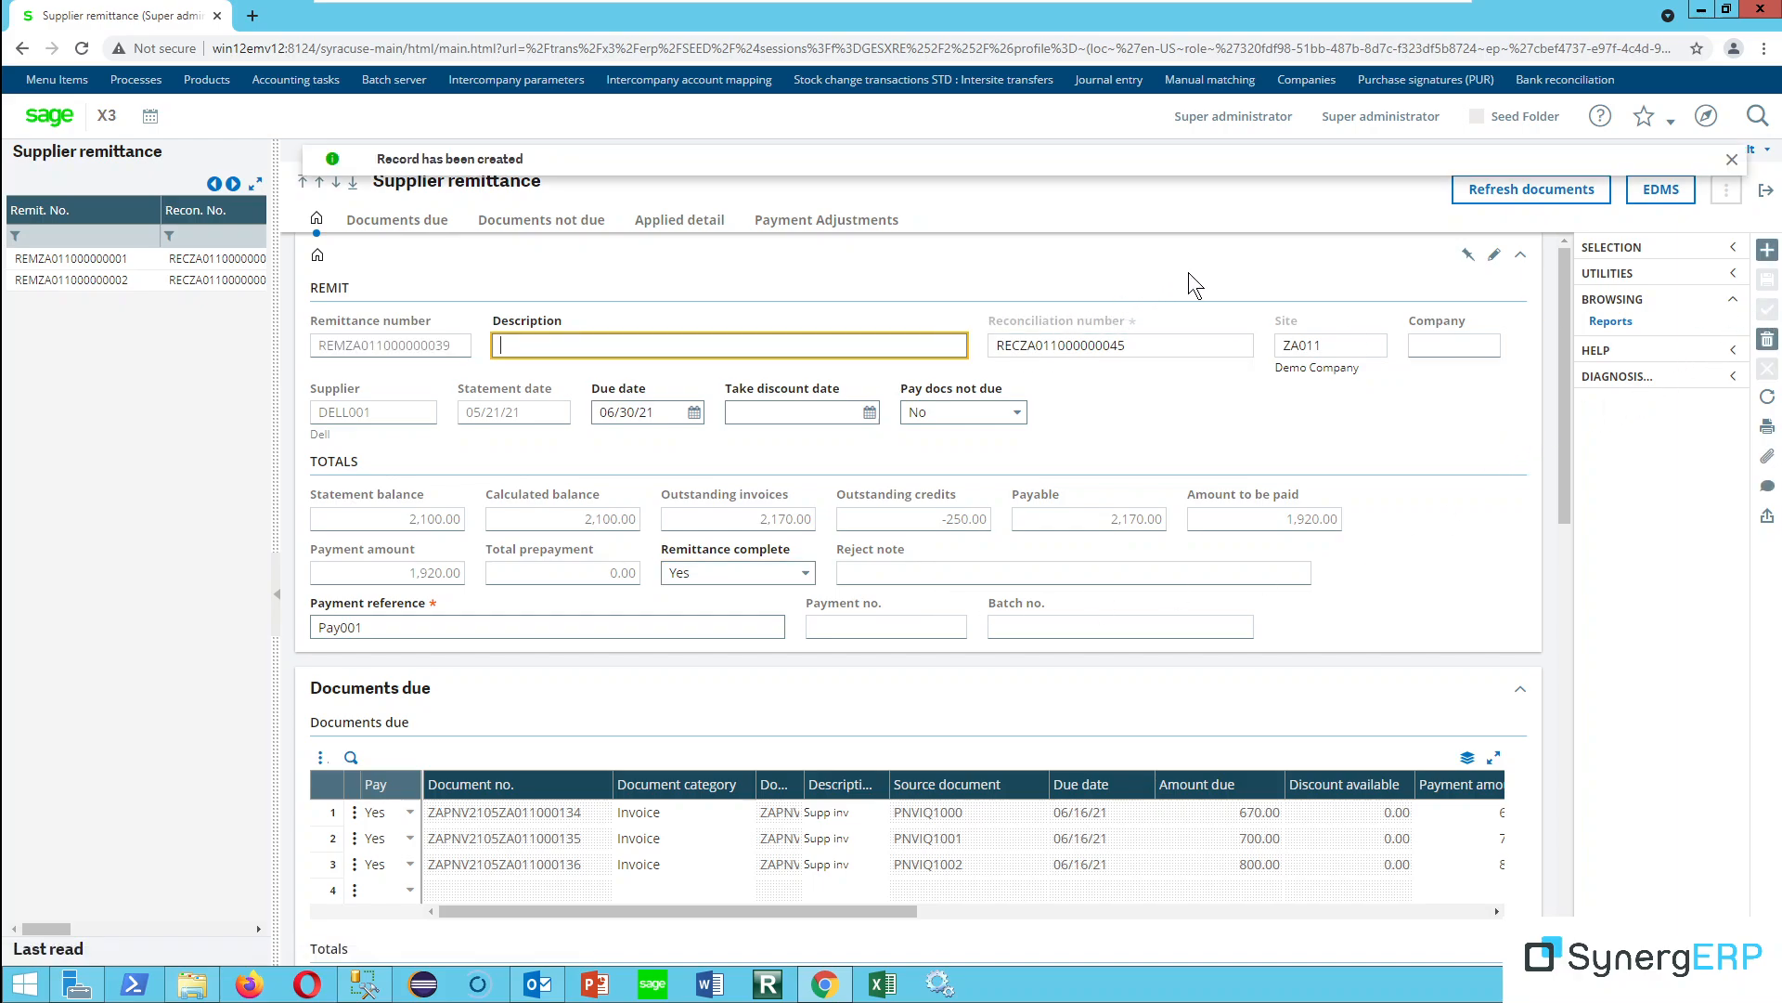
{"action": "left_click", "coordinate": [1764, 197]}
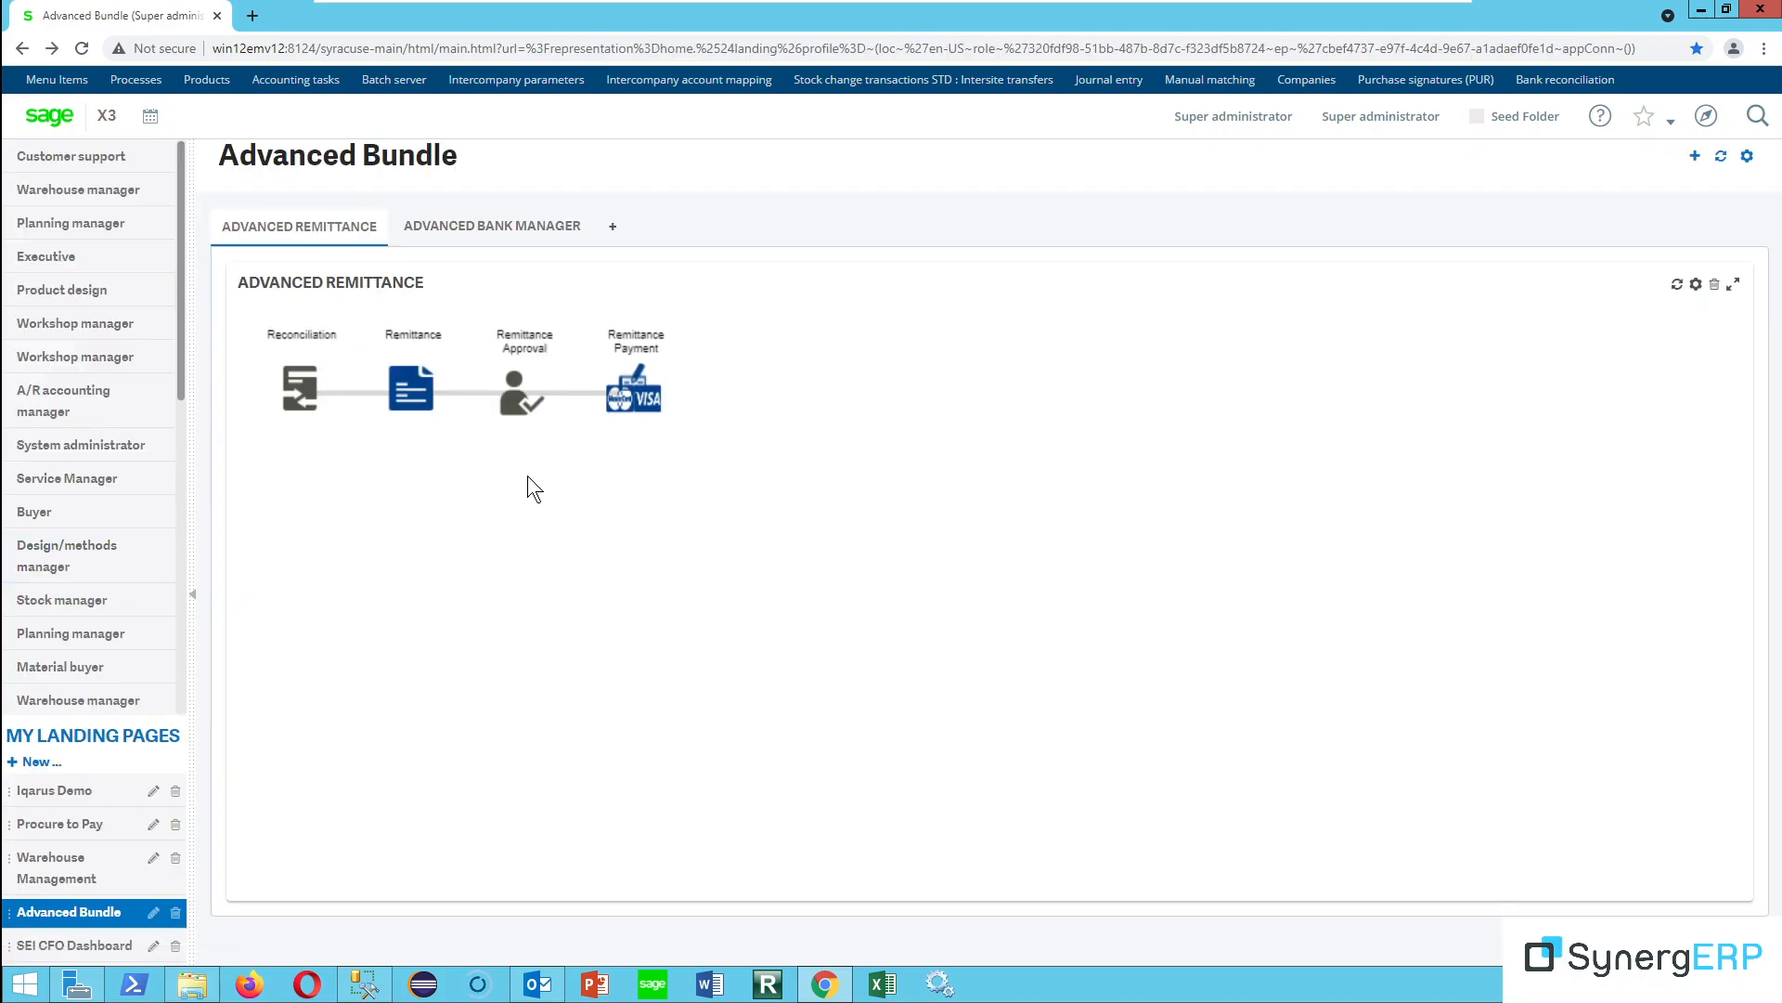
Open the supplier remittance approval function, load the remittances awaiting approval and check the Dell remittance's payment amount.
{"action": "left_click", "coordinate": [522, 403]}
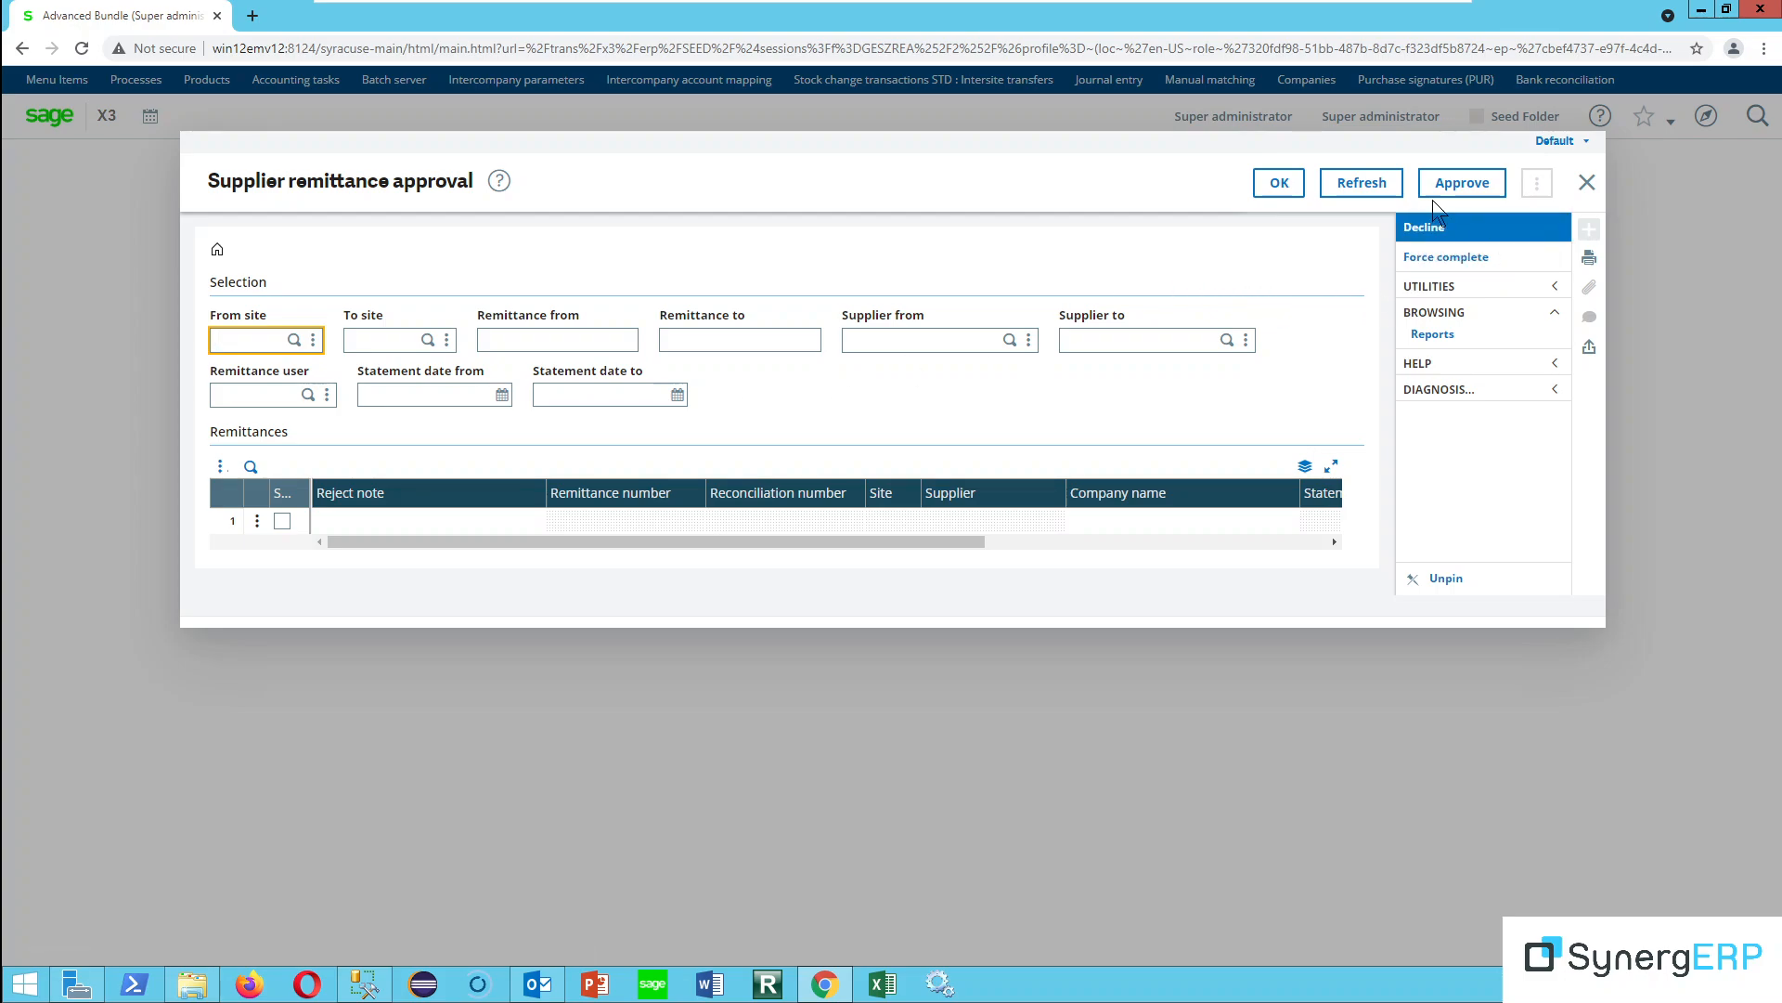
{"action": "left_click", "coordinate": [1362, 182]}
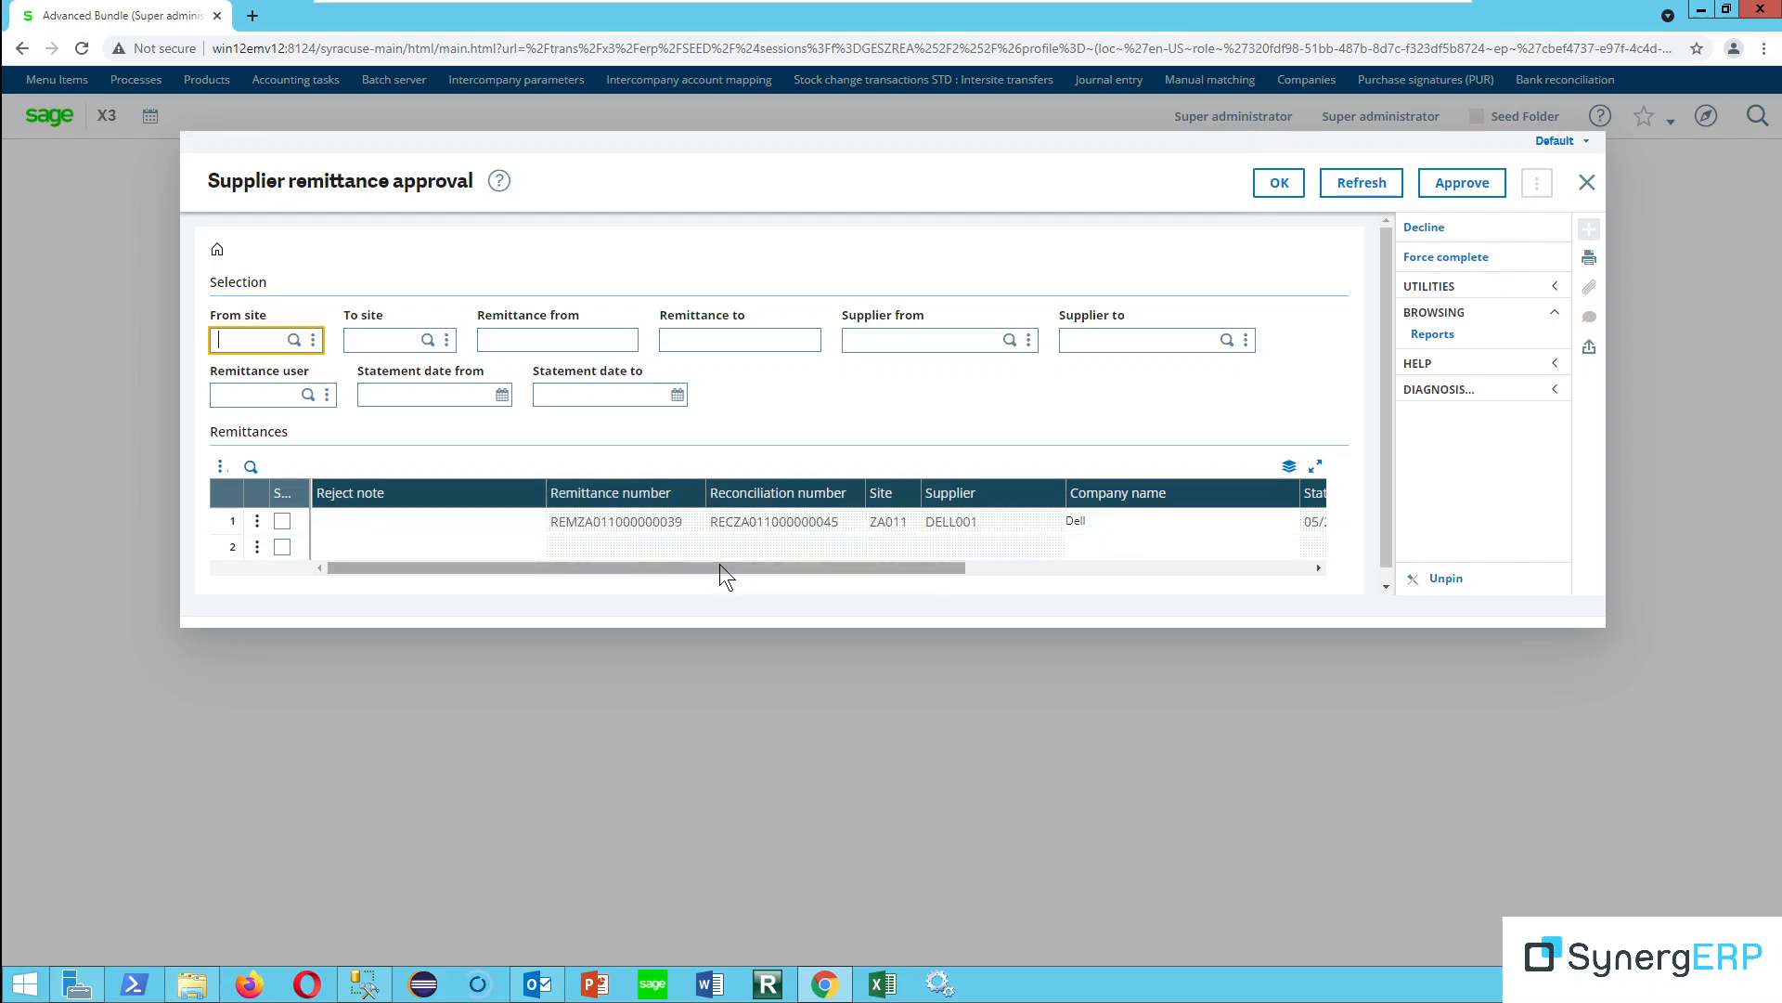
{"action": "left_click_drag", "start_coordinate": [721, 570], "coordinate": [682, 568]}
{"action": "left_click_drag", "start_coordinate": [860, 566], "coordinate": [1135, 571]}
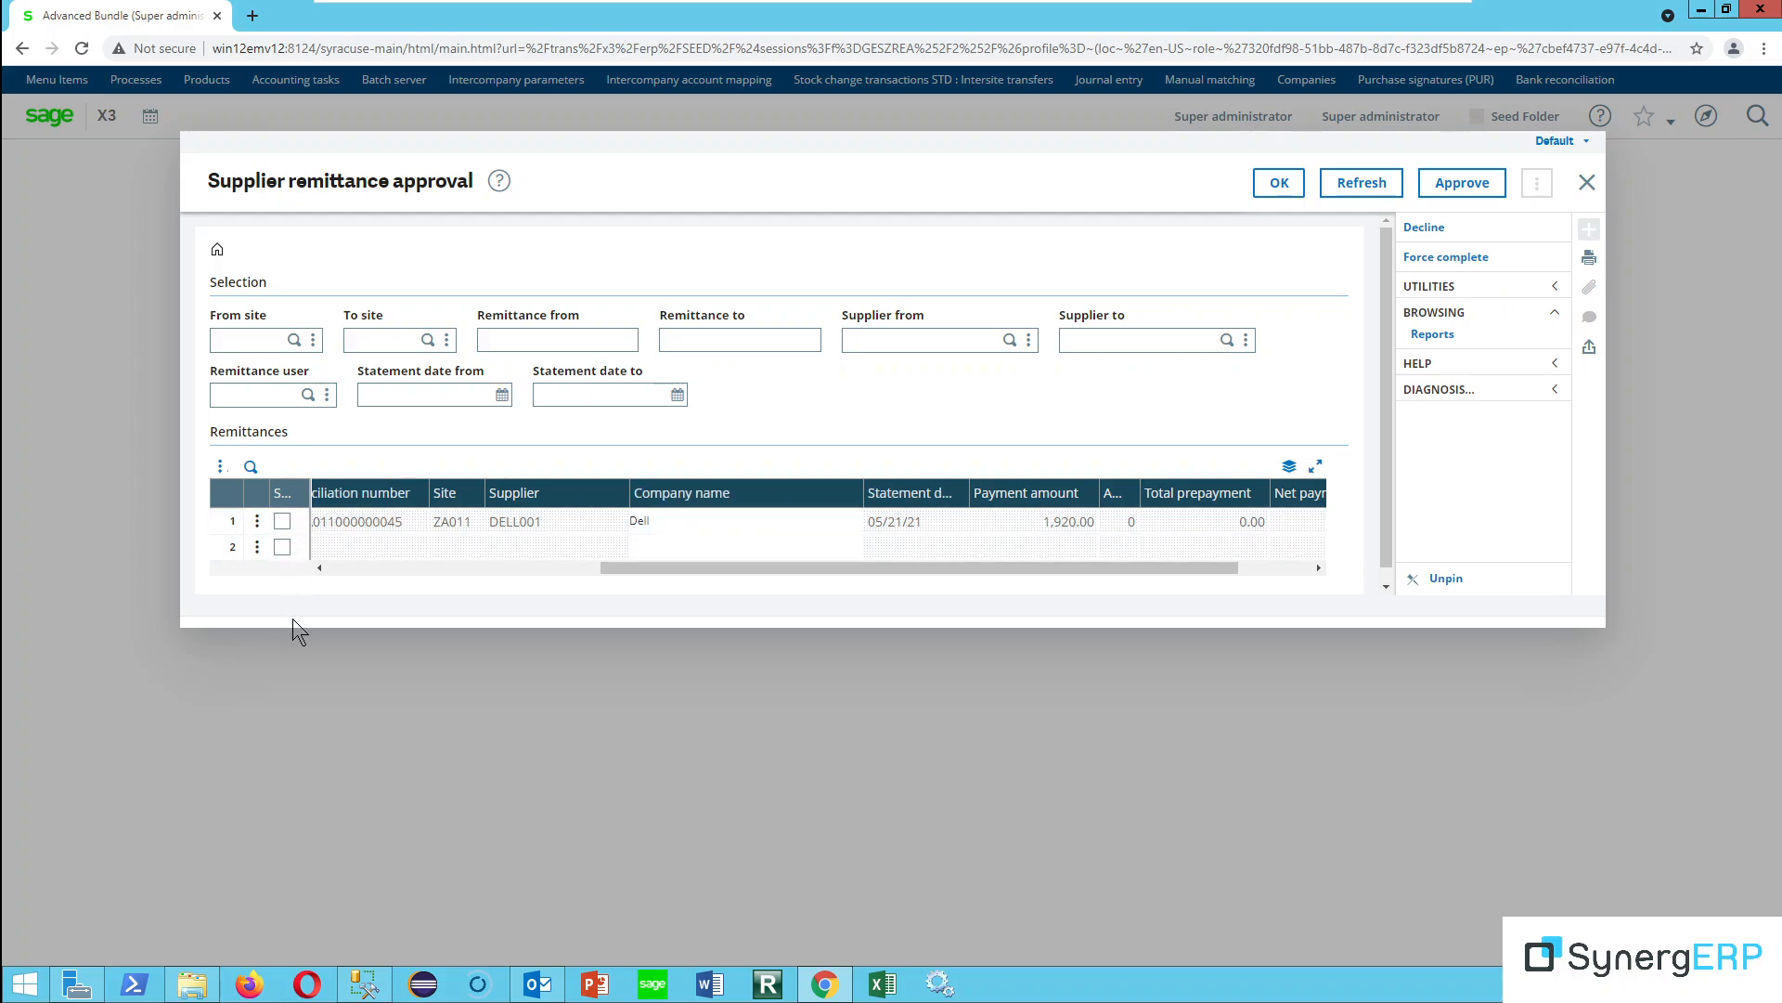
Select the Dell remittance, approve it and close the supplier remittance approval window.
{"action": "left_click", "coordinate": [282, 522]}
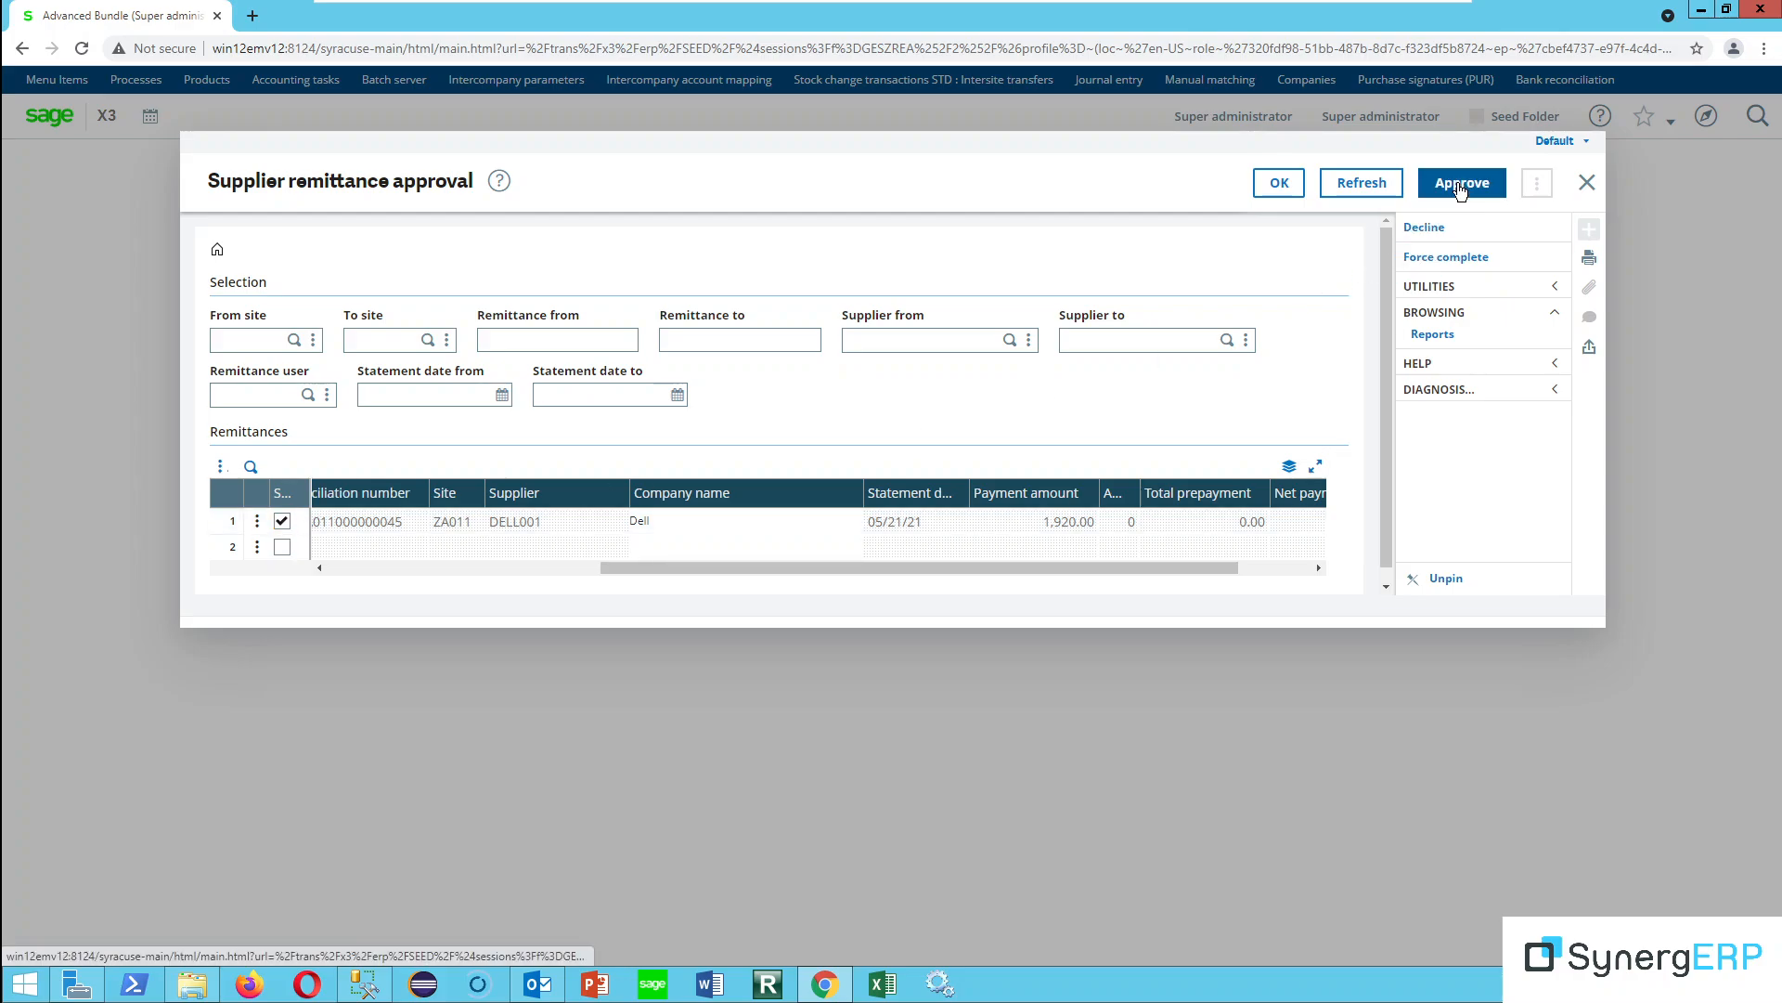
{"action": "left_click", "coordinate": [1461, 185]}
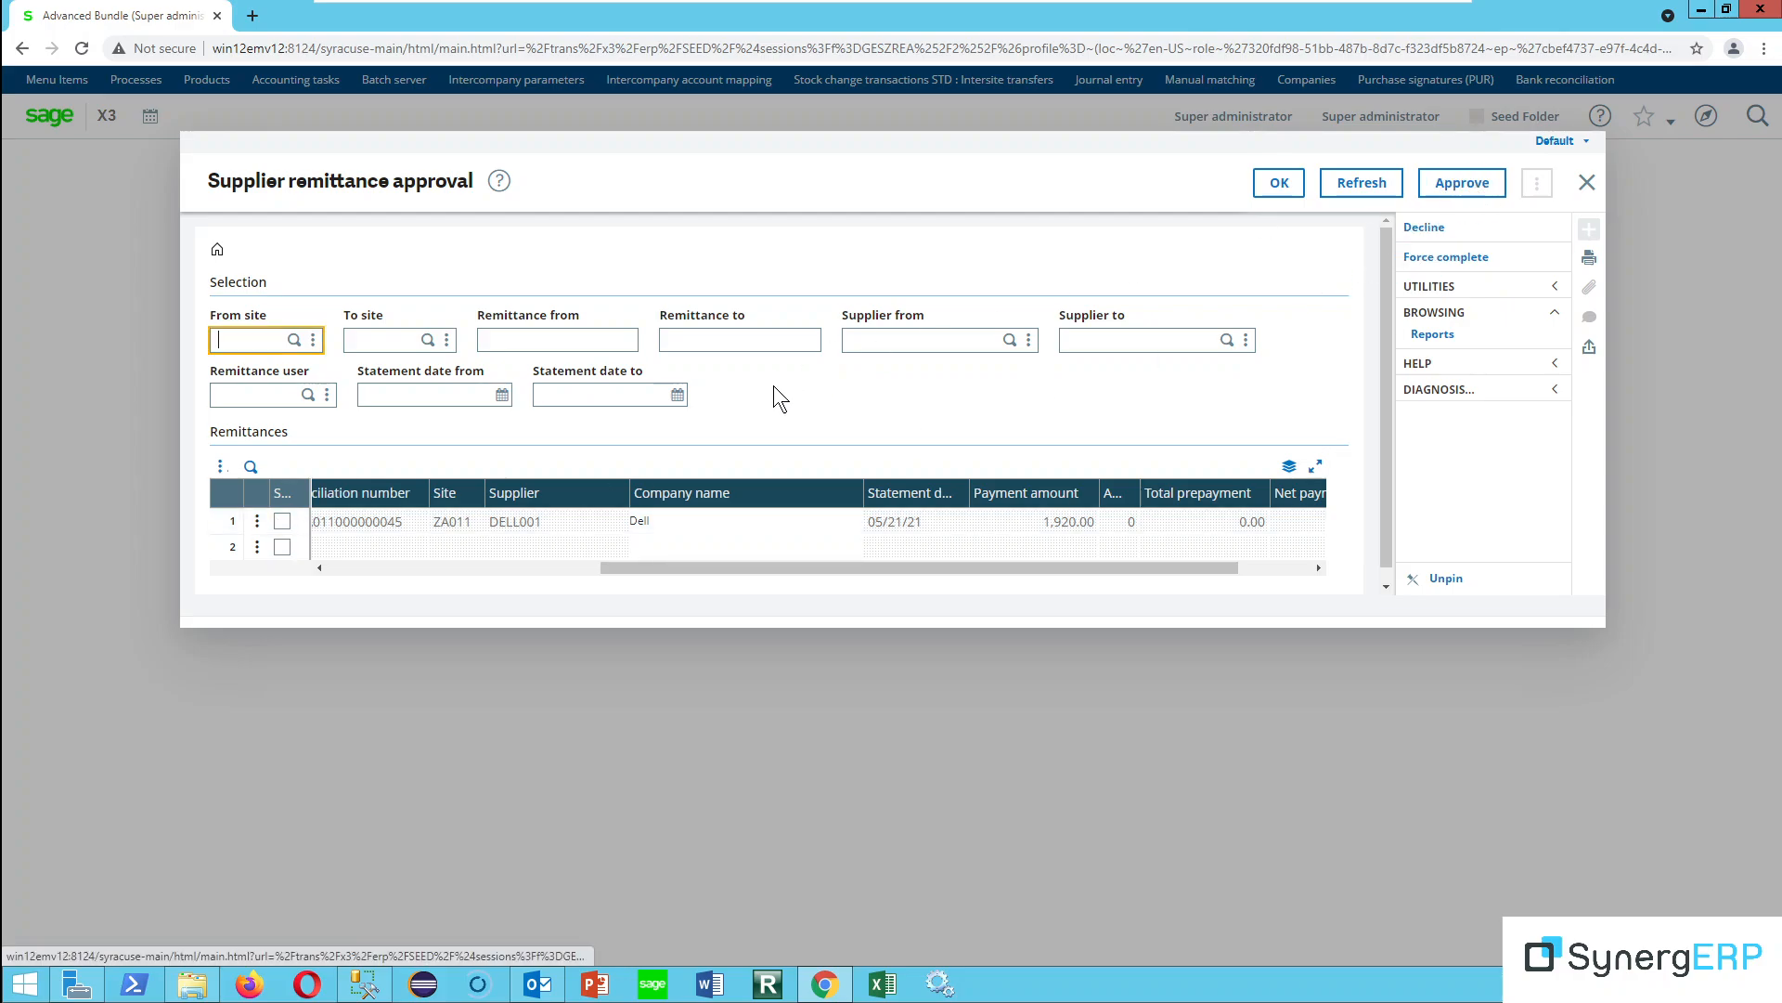
{"action": "left_click", "coordinate": [1587, 186]}
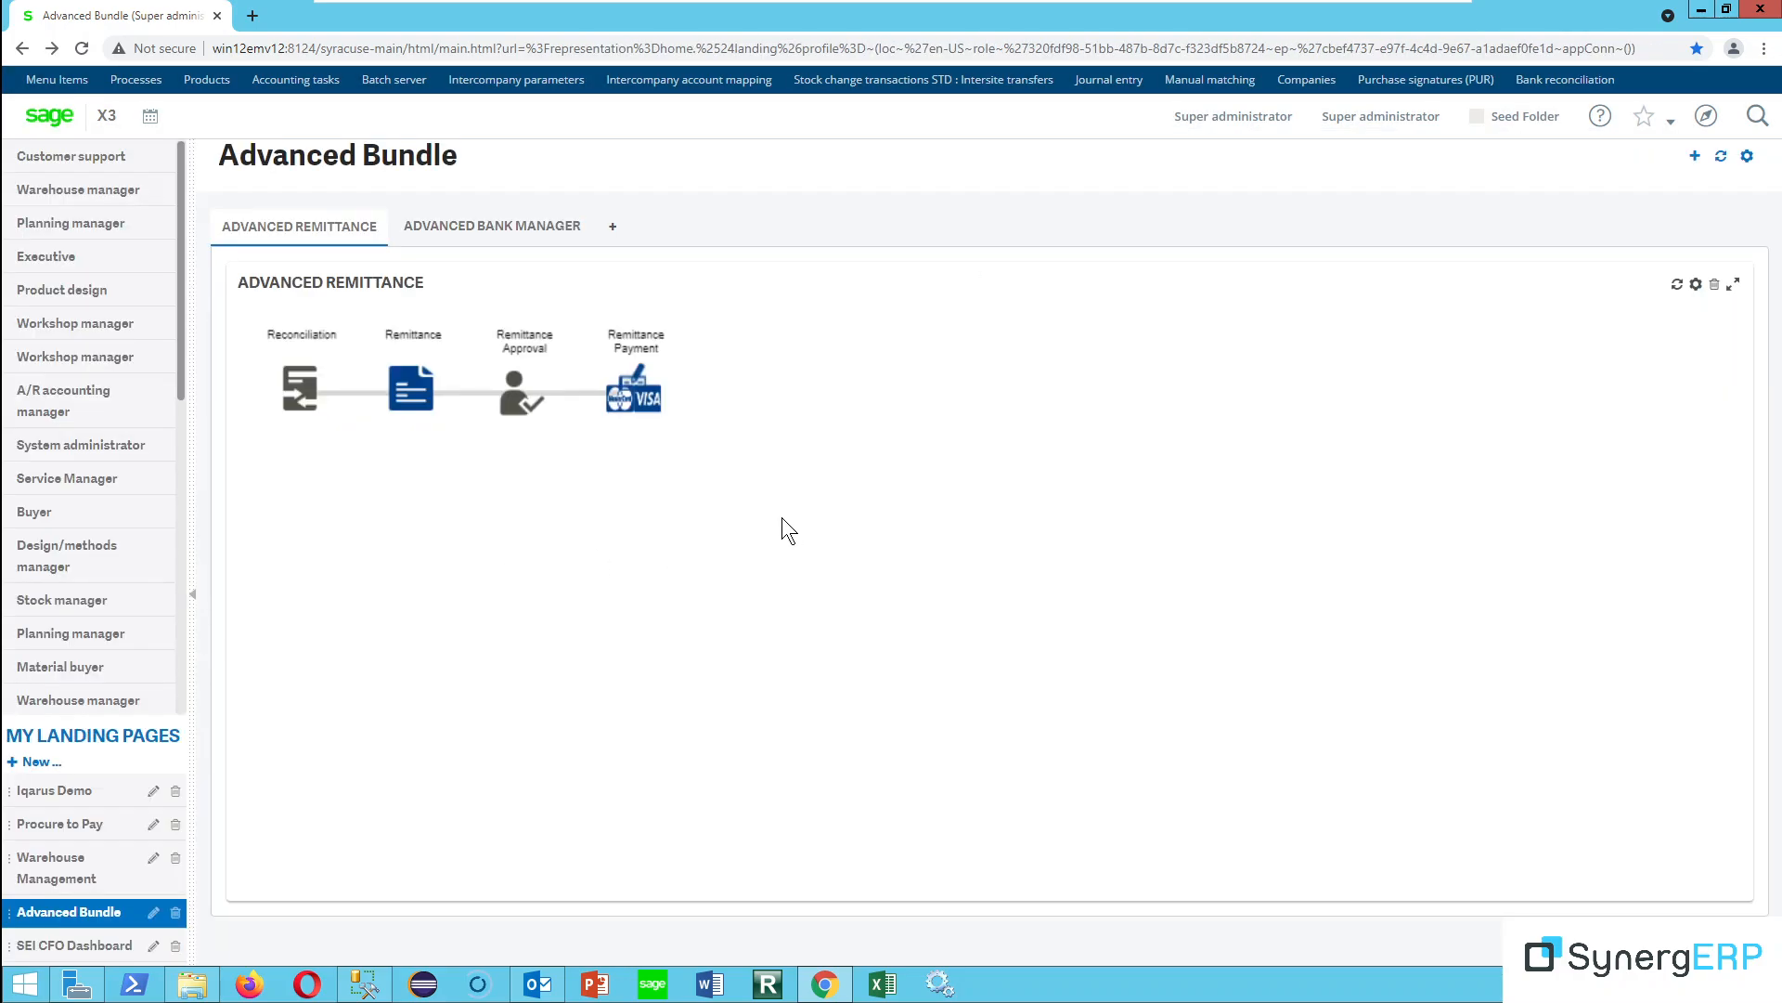
Open the supplier remittance payment function, set Payment by to Site, load the approved remittances and check Dell's payment amount.
{"action": "left_click", "coordinate": [629, 397]}
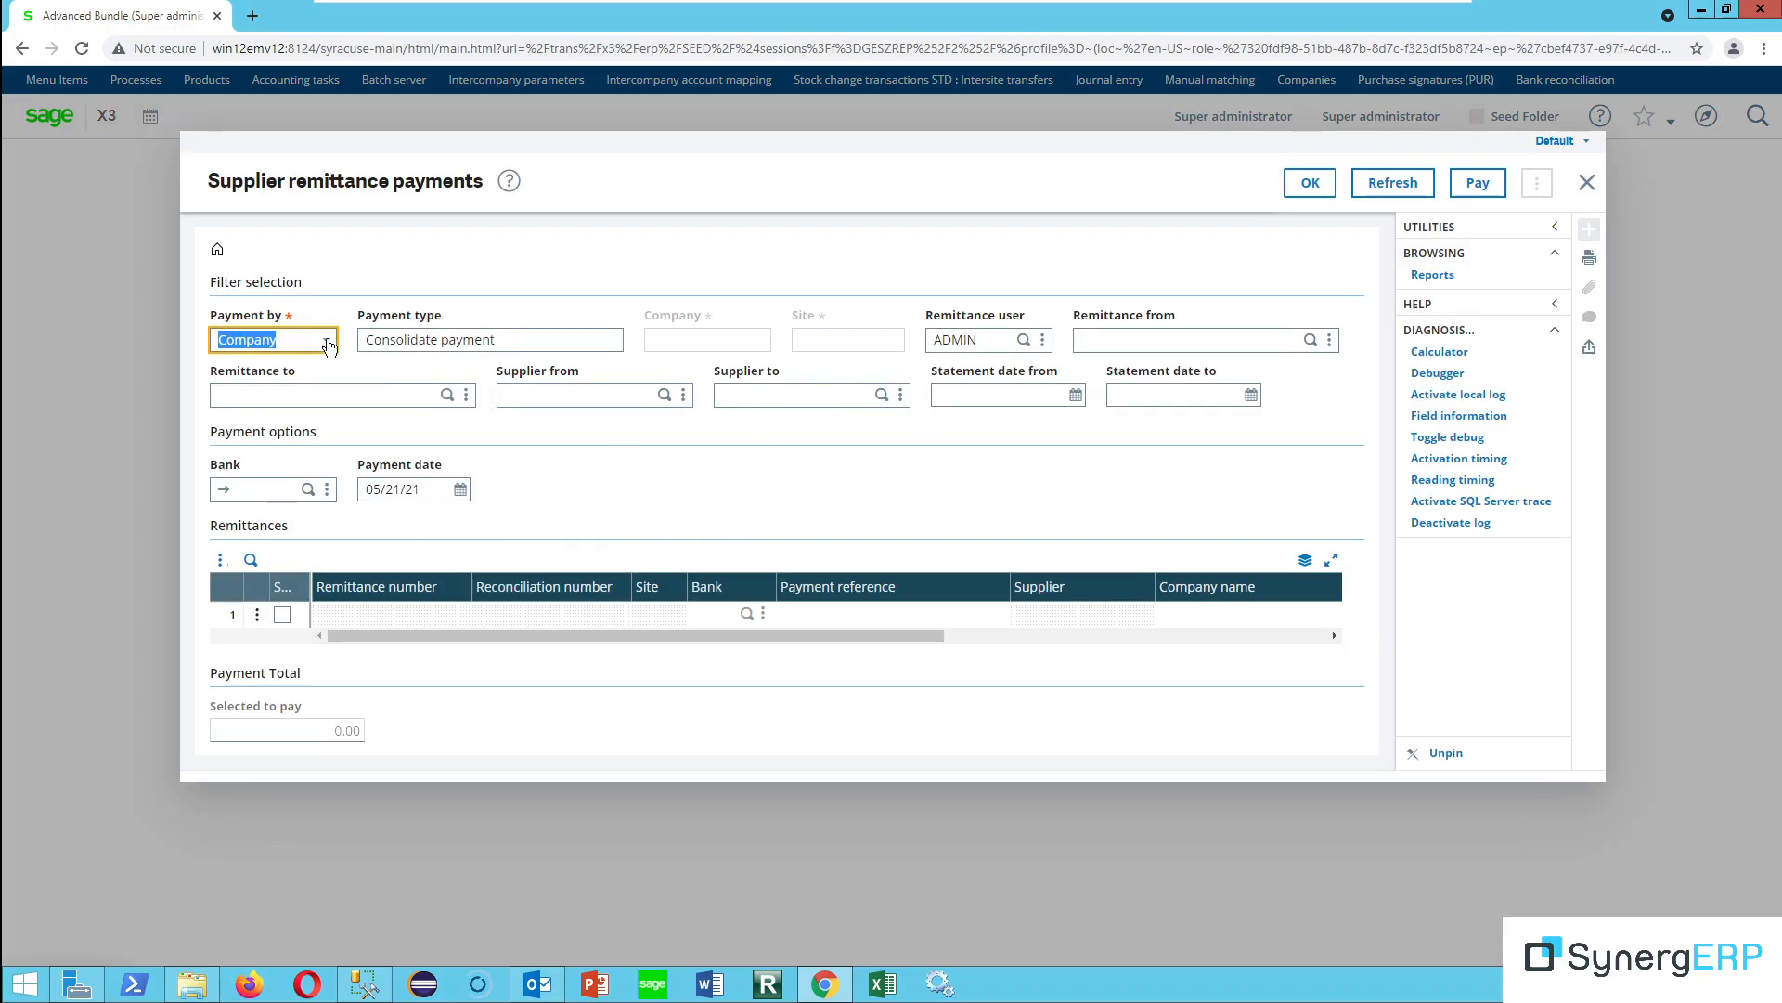
{"action": "left_click", "coordinate": [330, 346]}
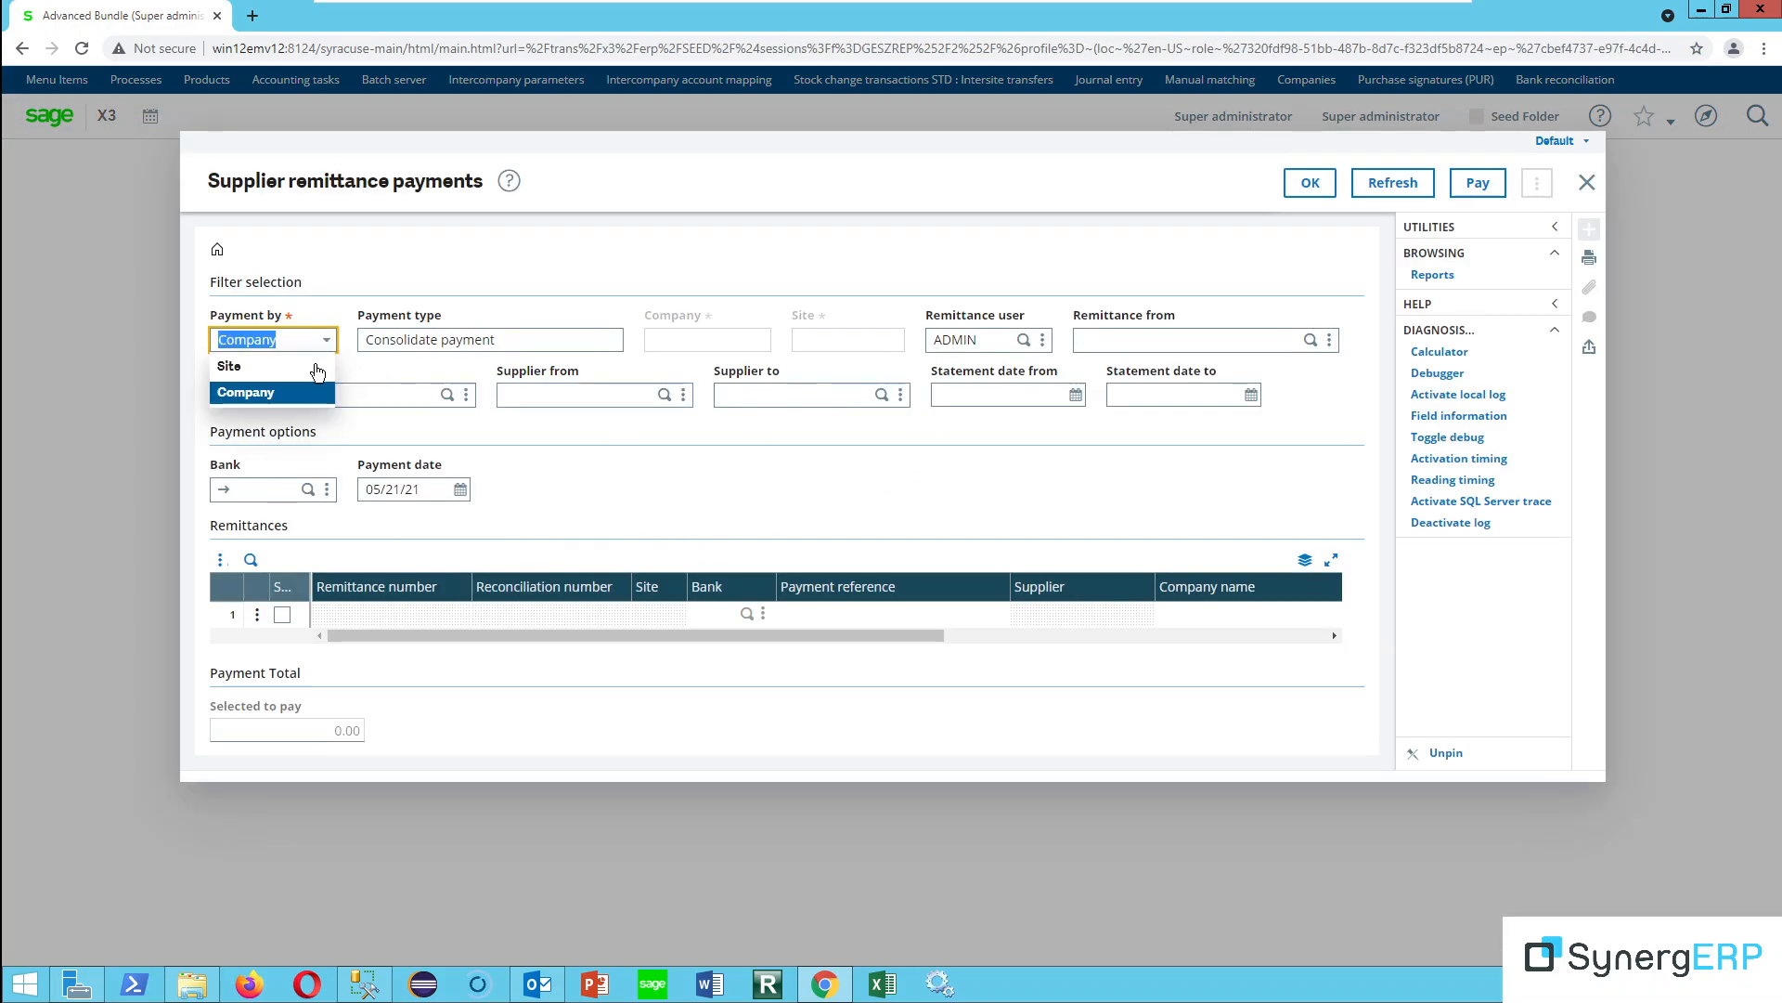
{"action": "left_click", "coordinate": [259, 374]}
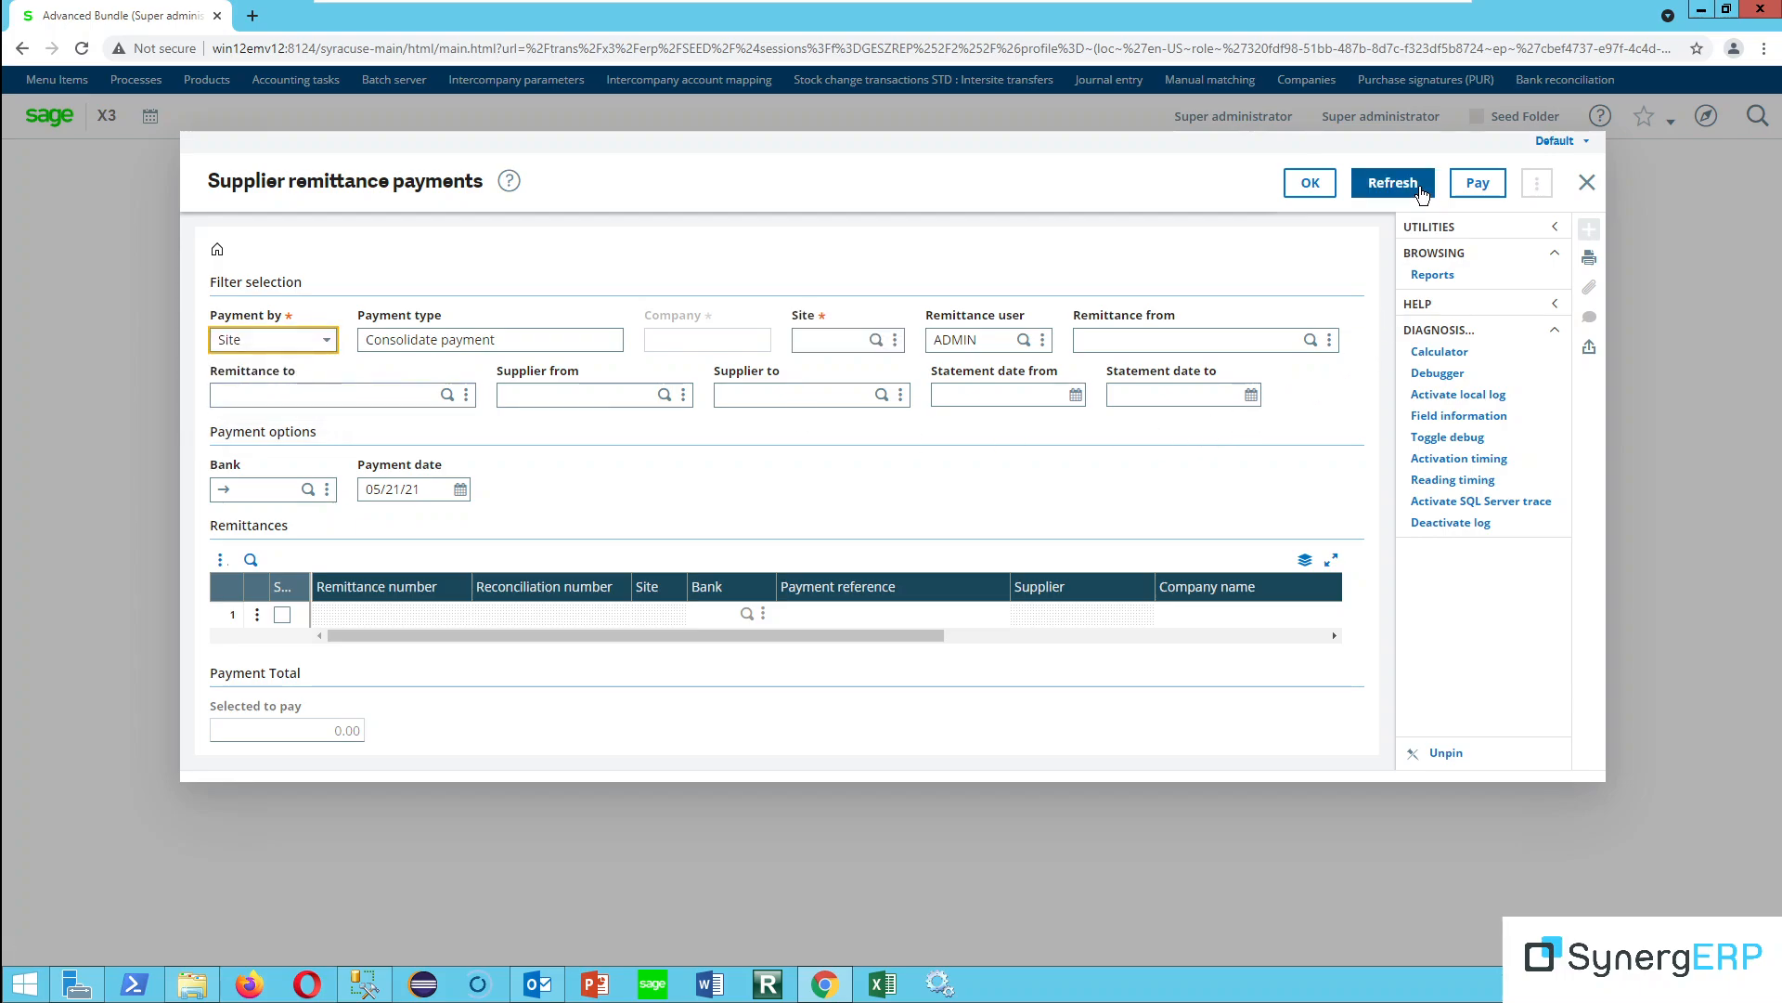
{"action": "left_click", "coordinate": [1393, 183]}
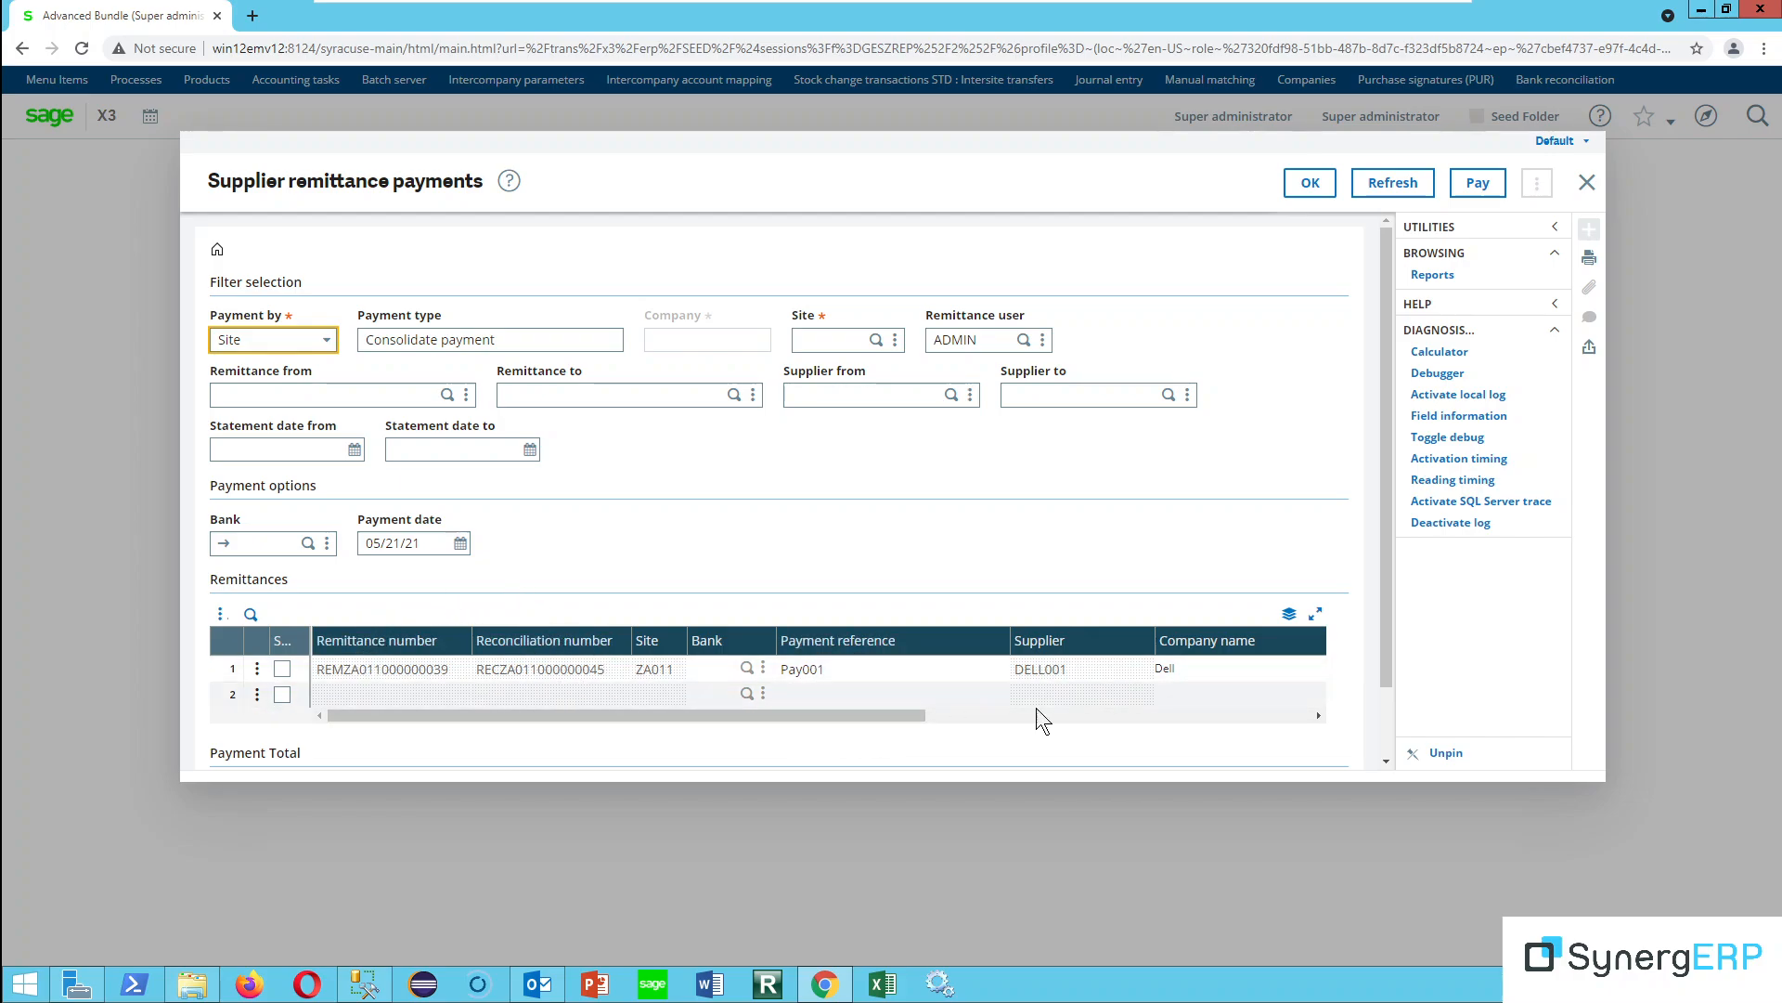
{"action": "left_click_drag", "start_coordinate": [866, 715], "coordinate": [1175, 721]}
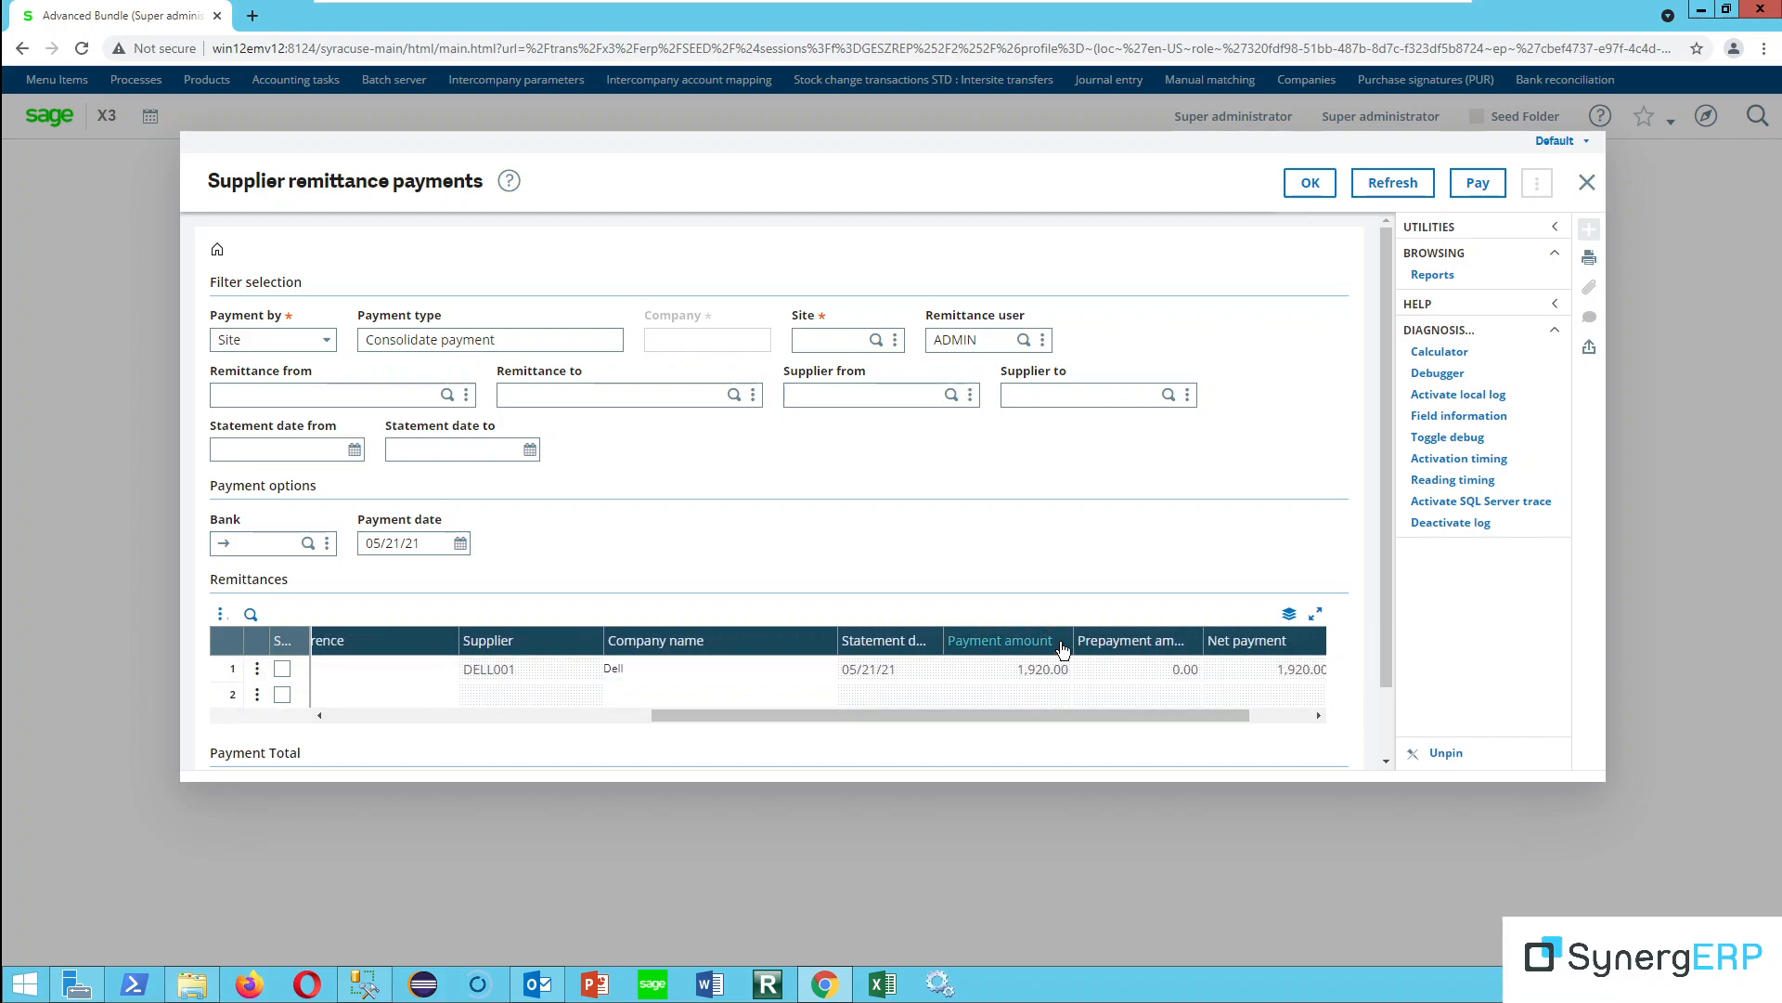
Enter ZA011 as the payment site, reload the remittances and select the Dell remittance for payment.
{"action": "left_click", "coordinate": [282, 668]}
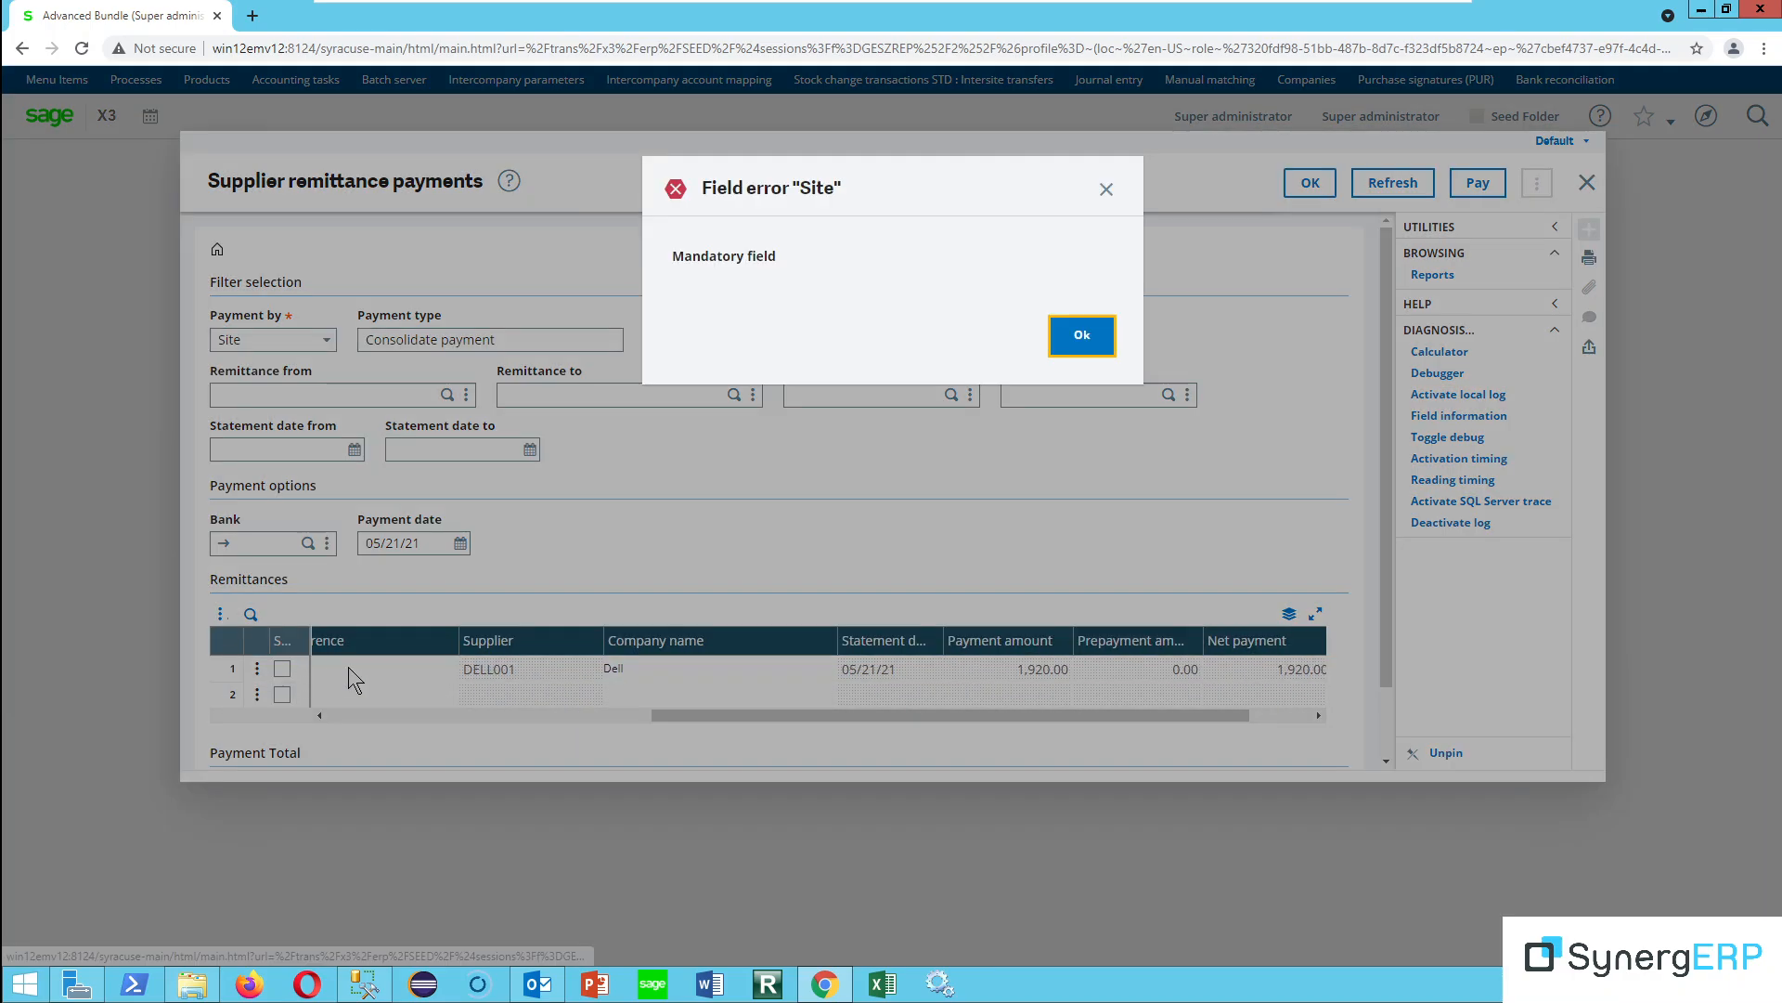
{"action": "left_click", "coordinate": [1081, 336]}
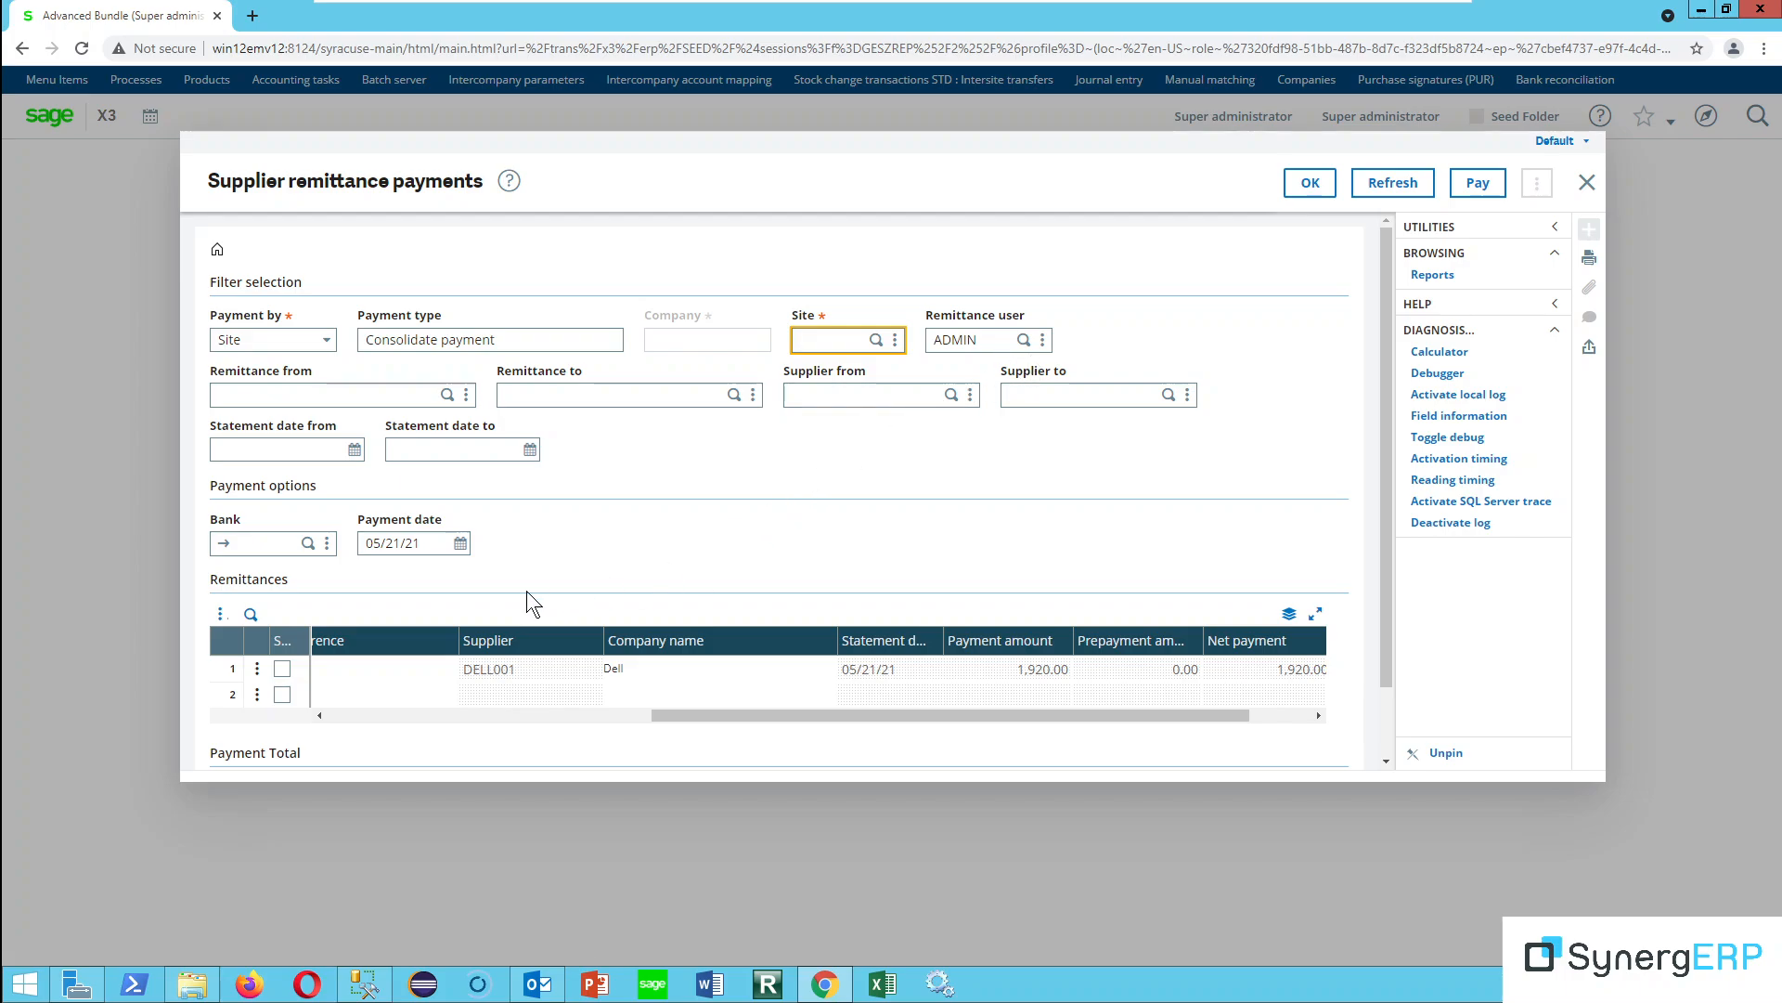
{"action": "type", "text": "ZA011"}
{"action": "key", "text": "Tab"}
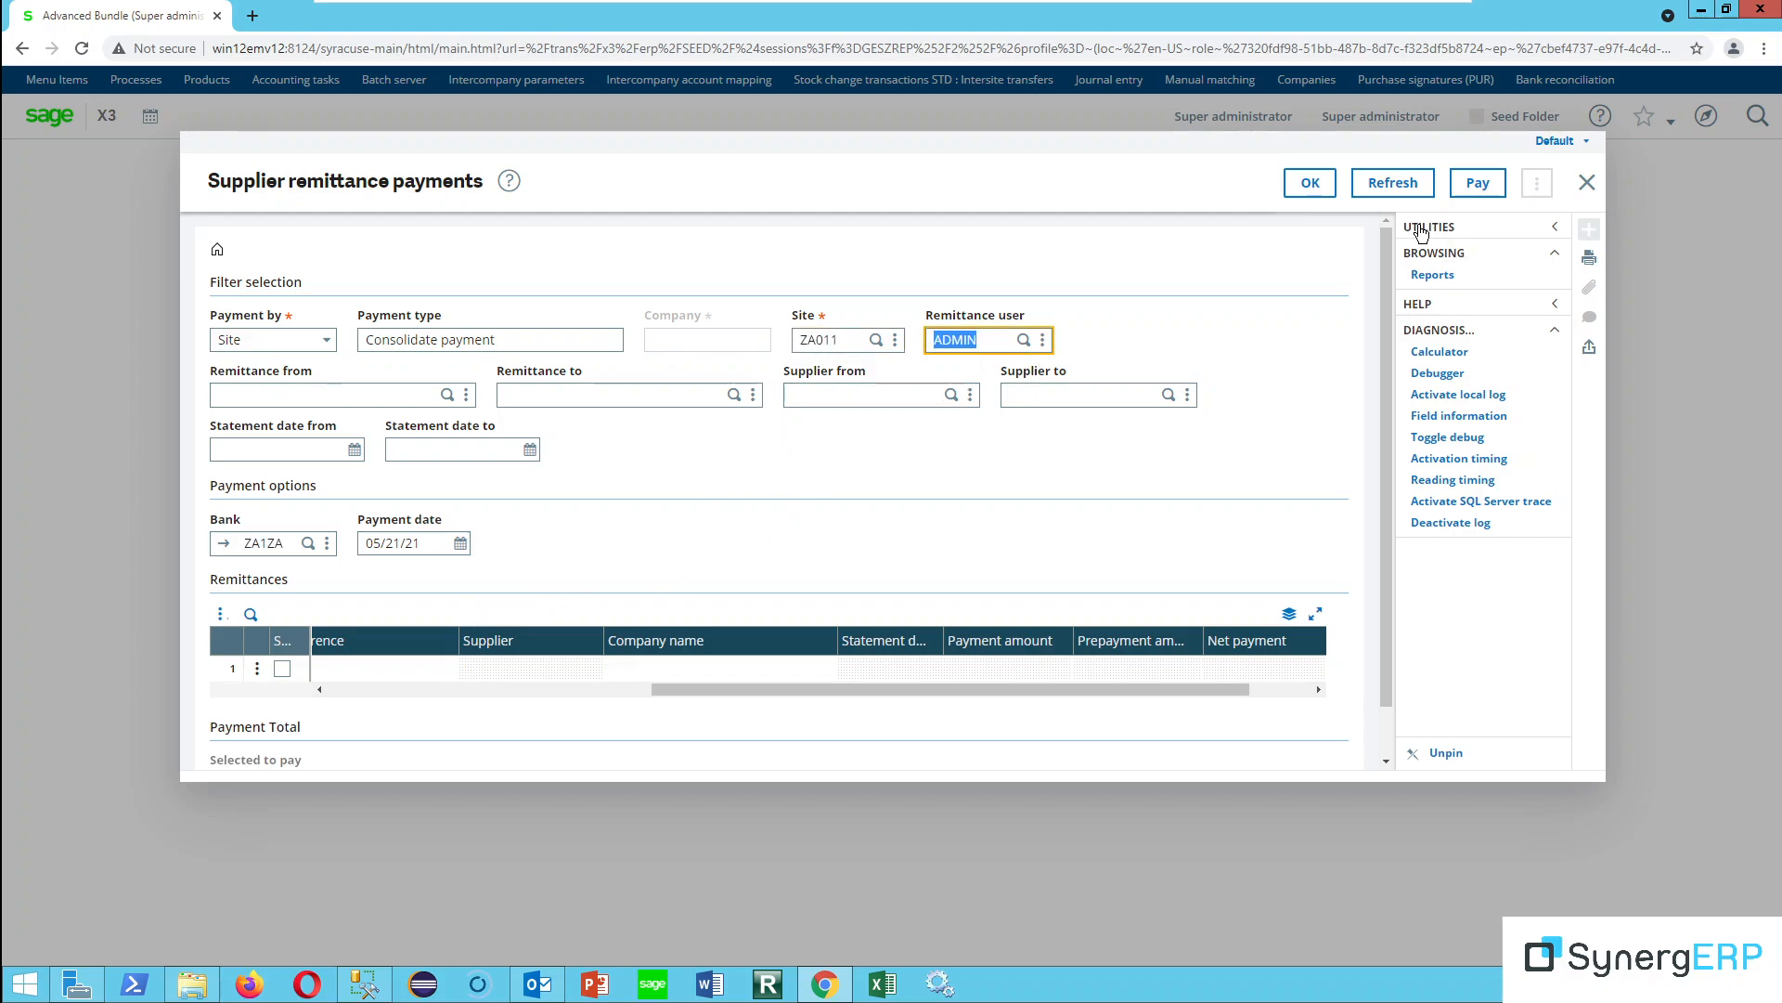
{"action": "left_click", "coordinate": [1405, 189]}
{"action": "left_click", "coordinate": [282, 669]}
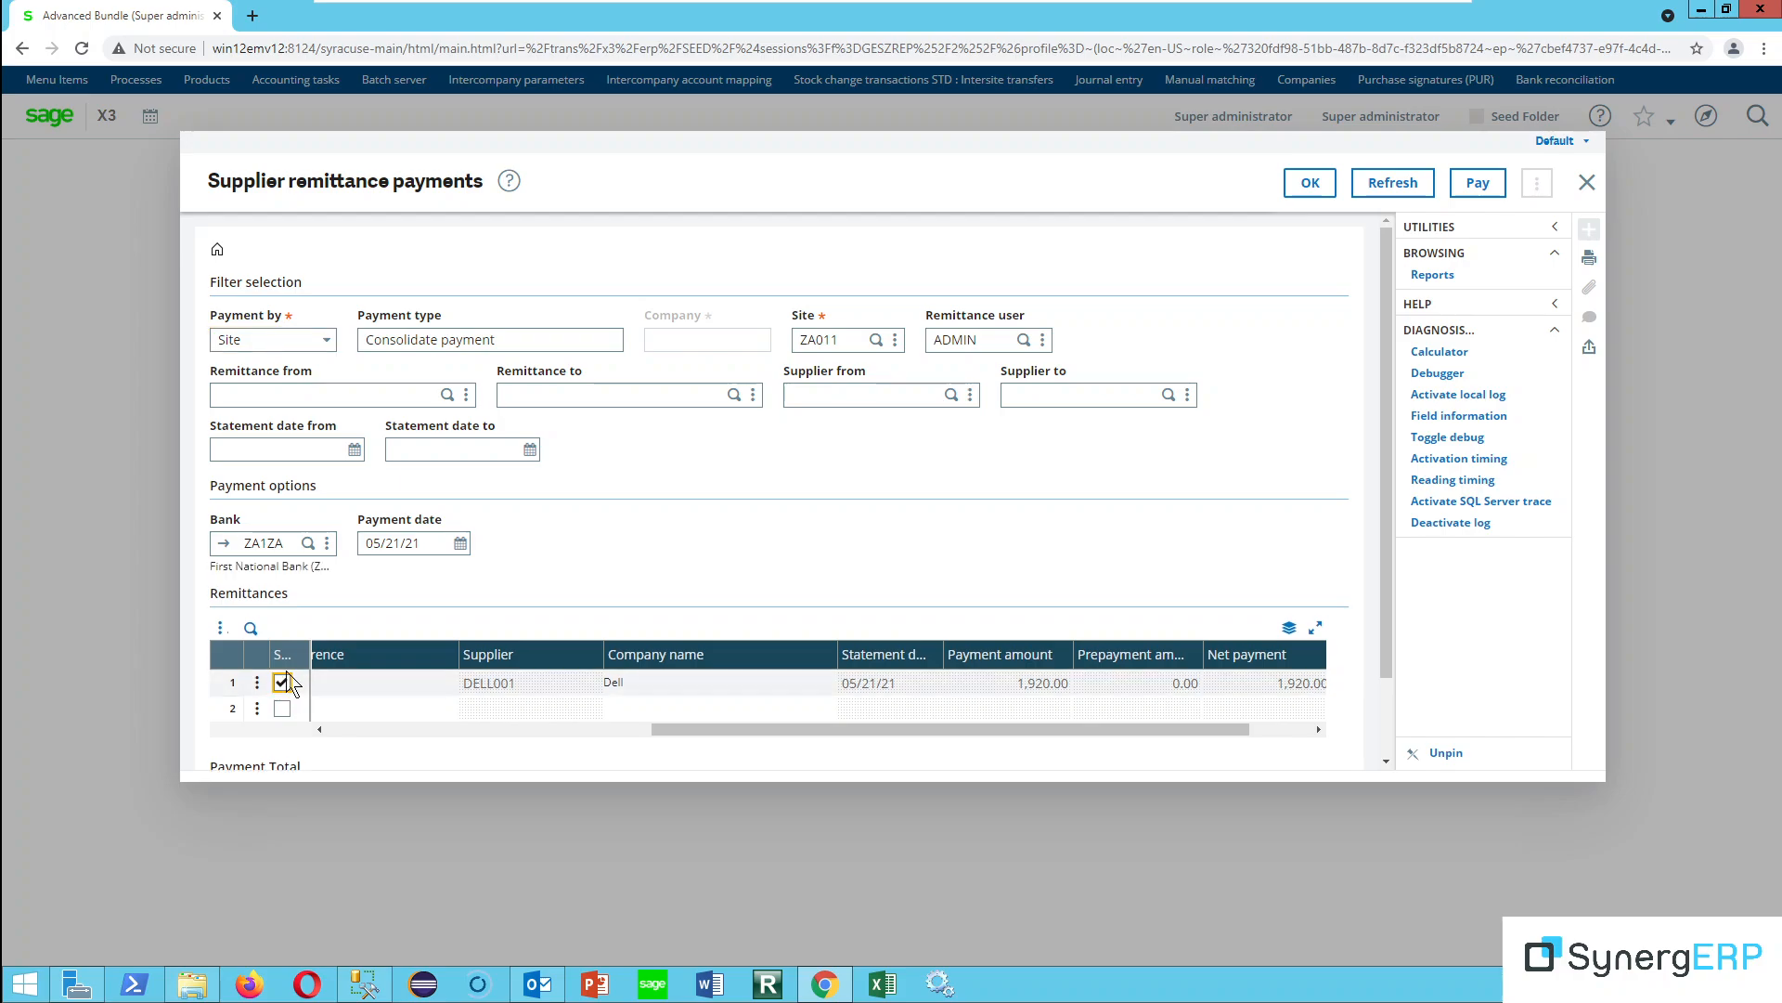
Pay the selected Dell remittance, close the processing log and acknowledge the payment messages.
{"action": "left_click", "coordinate": [1478, 182]}
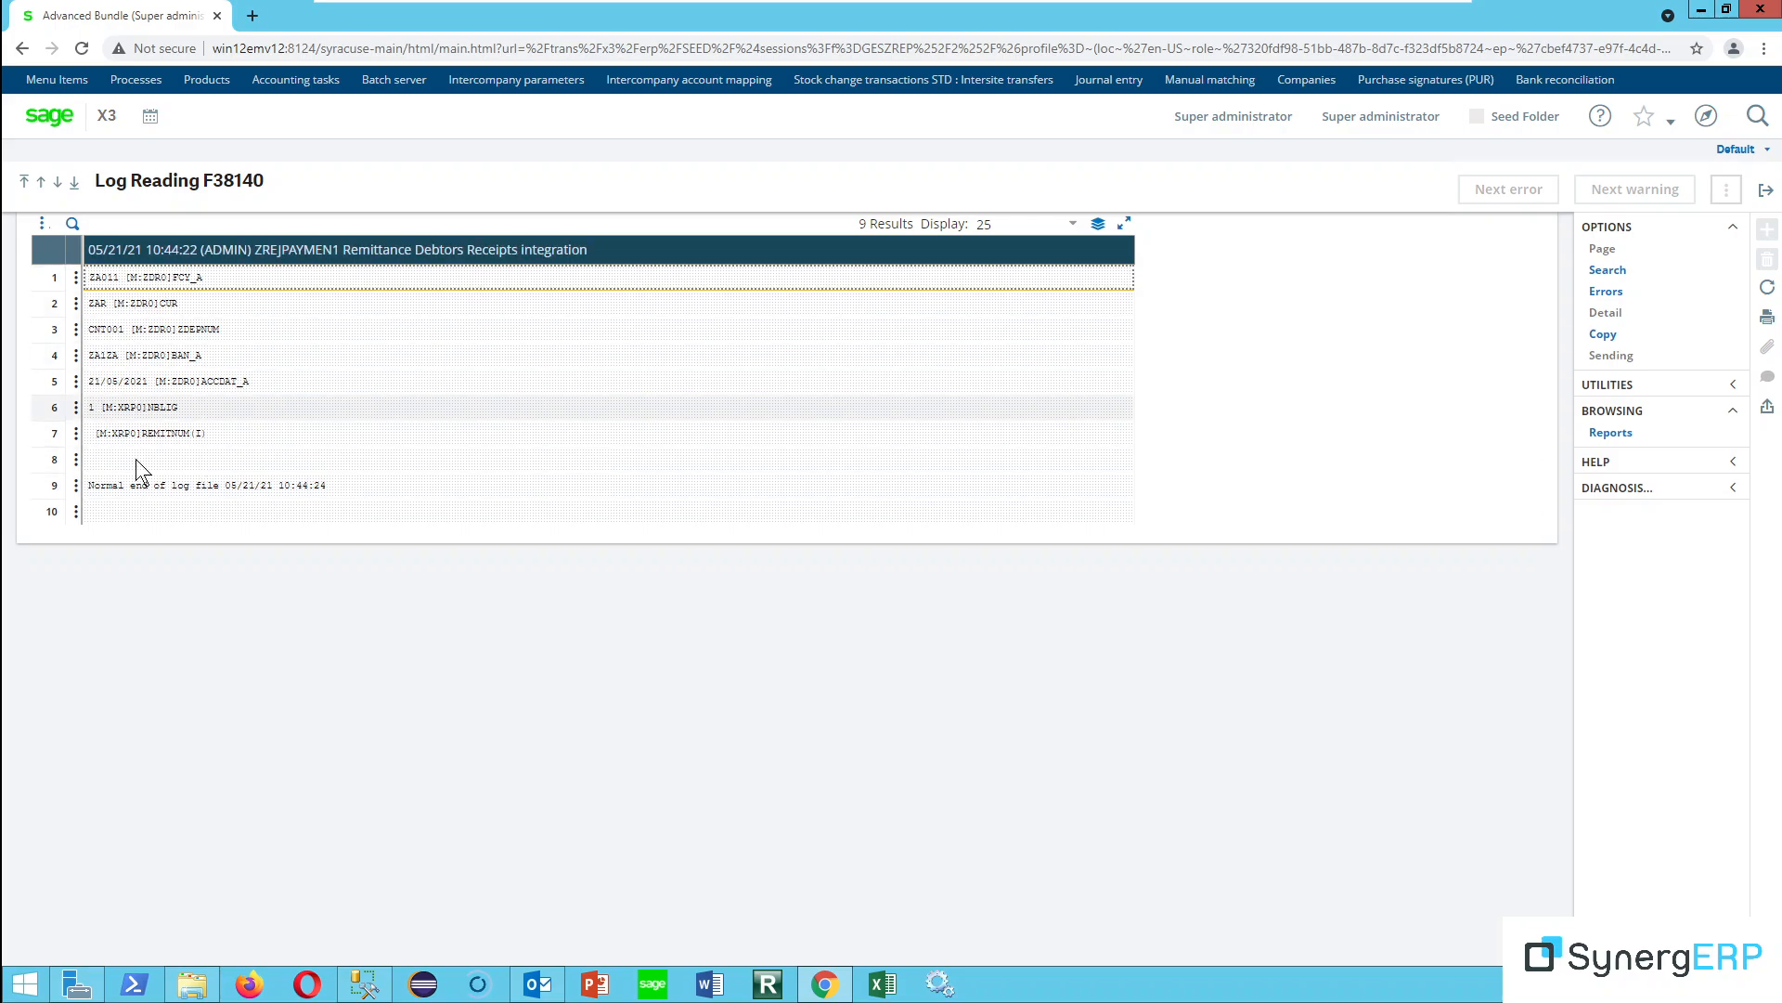
{"action": "left_click", "coordinate": [1763, 195]}
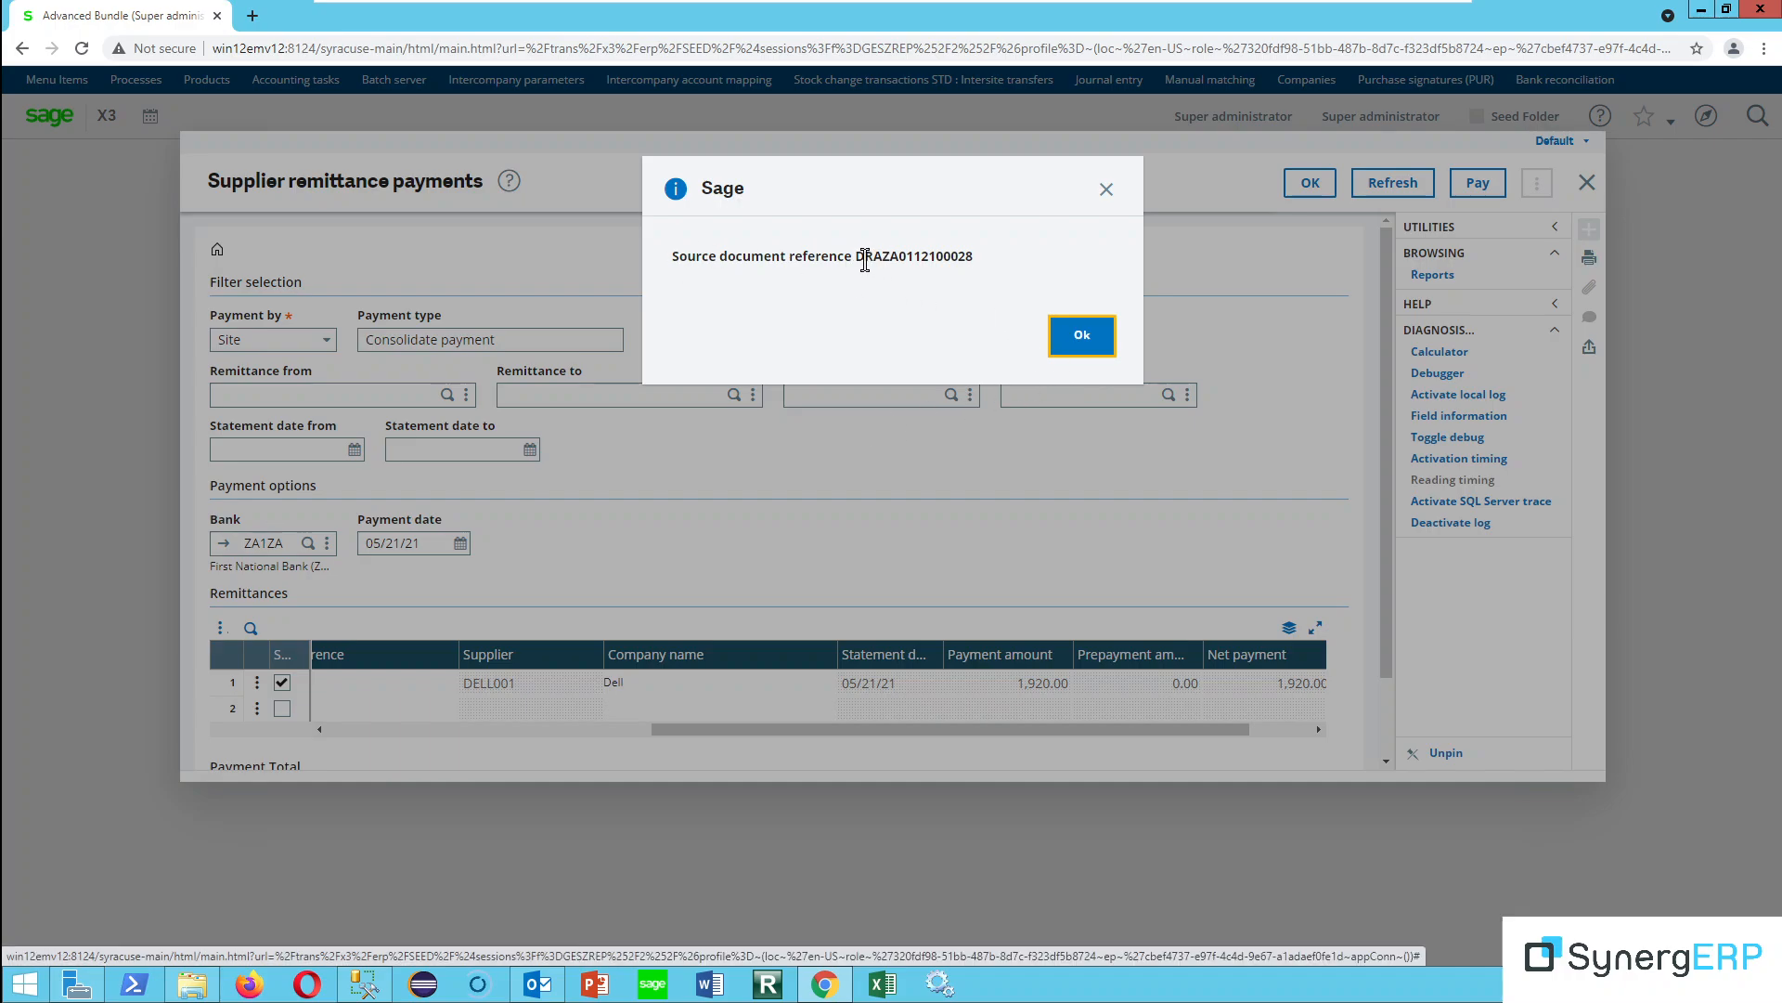
{"action": "left_click_drag", "start_coordinate": [864, 261], "coordinate": [955, 269]}
{"action": "left_click", "coordinate": [1099, 344]}
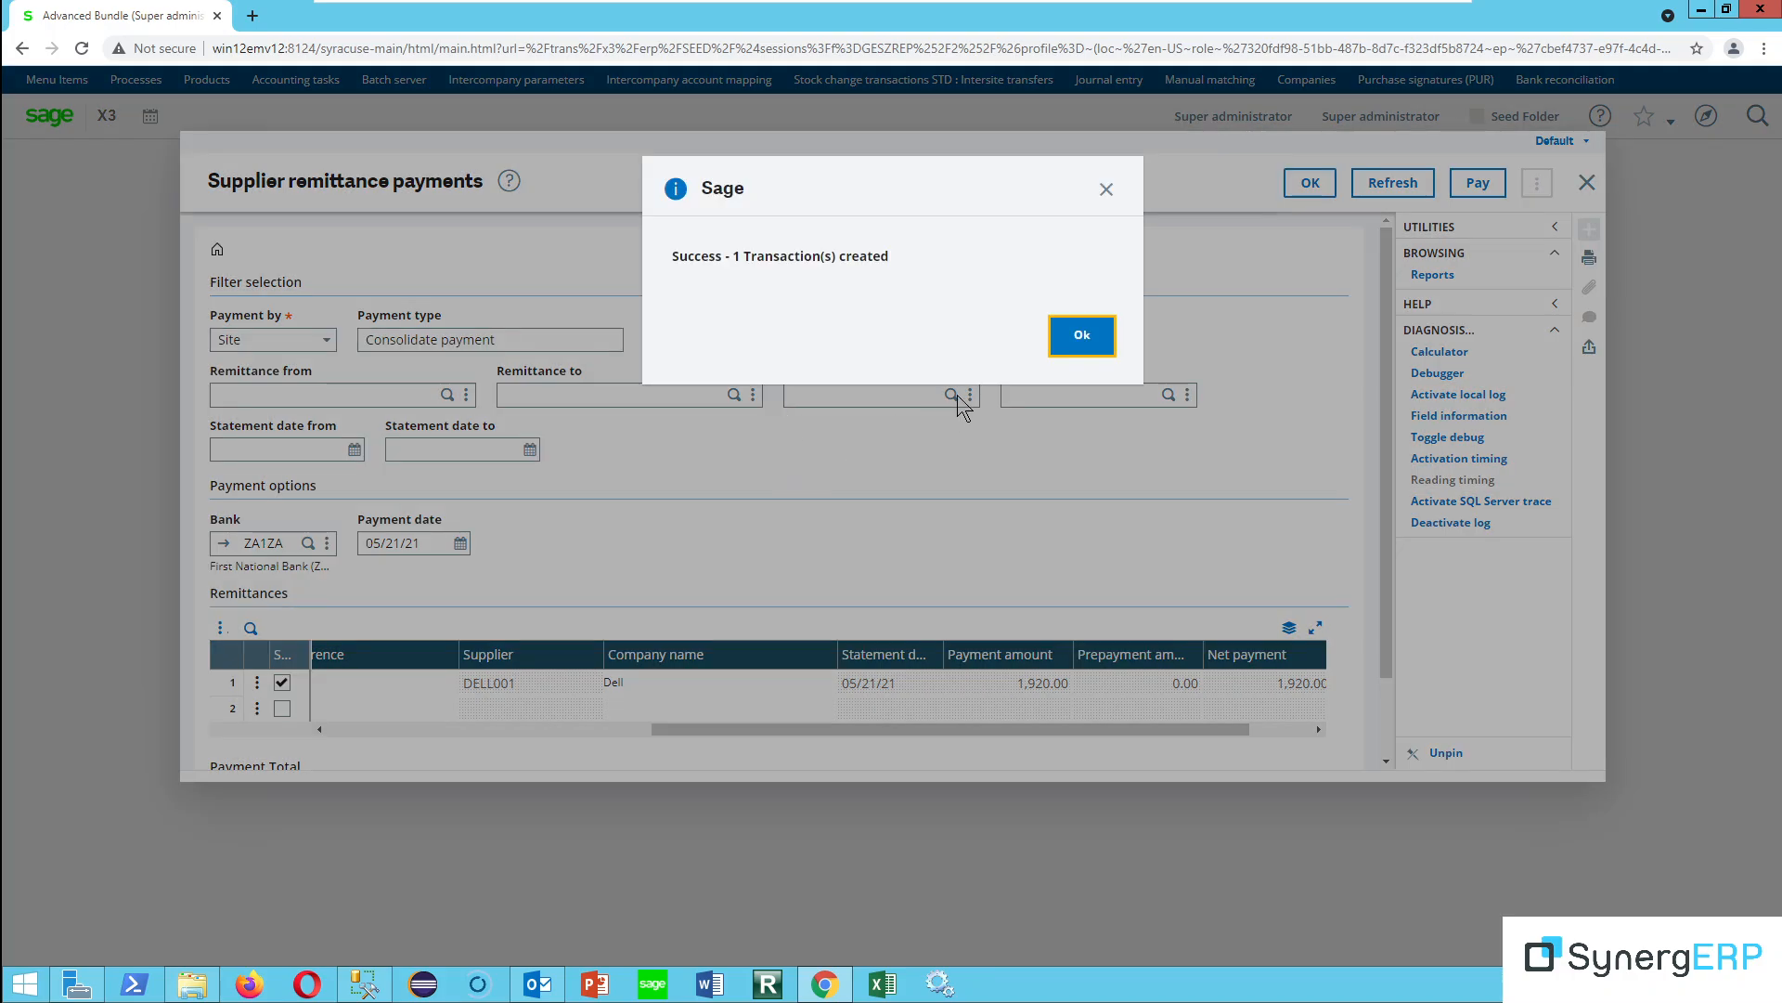
{"action": "left_click", "coordinate": [1083, 336]}
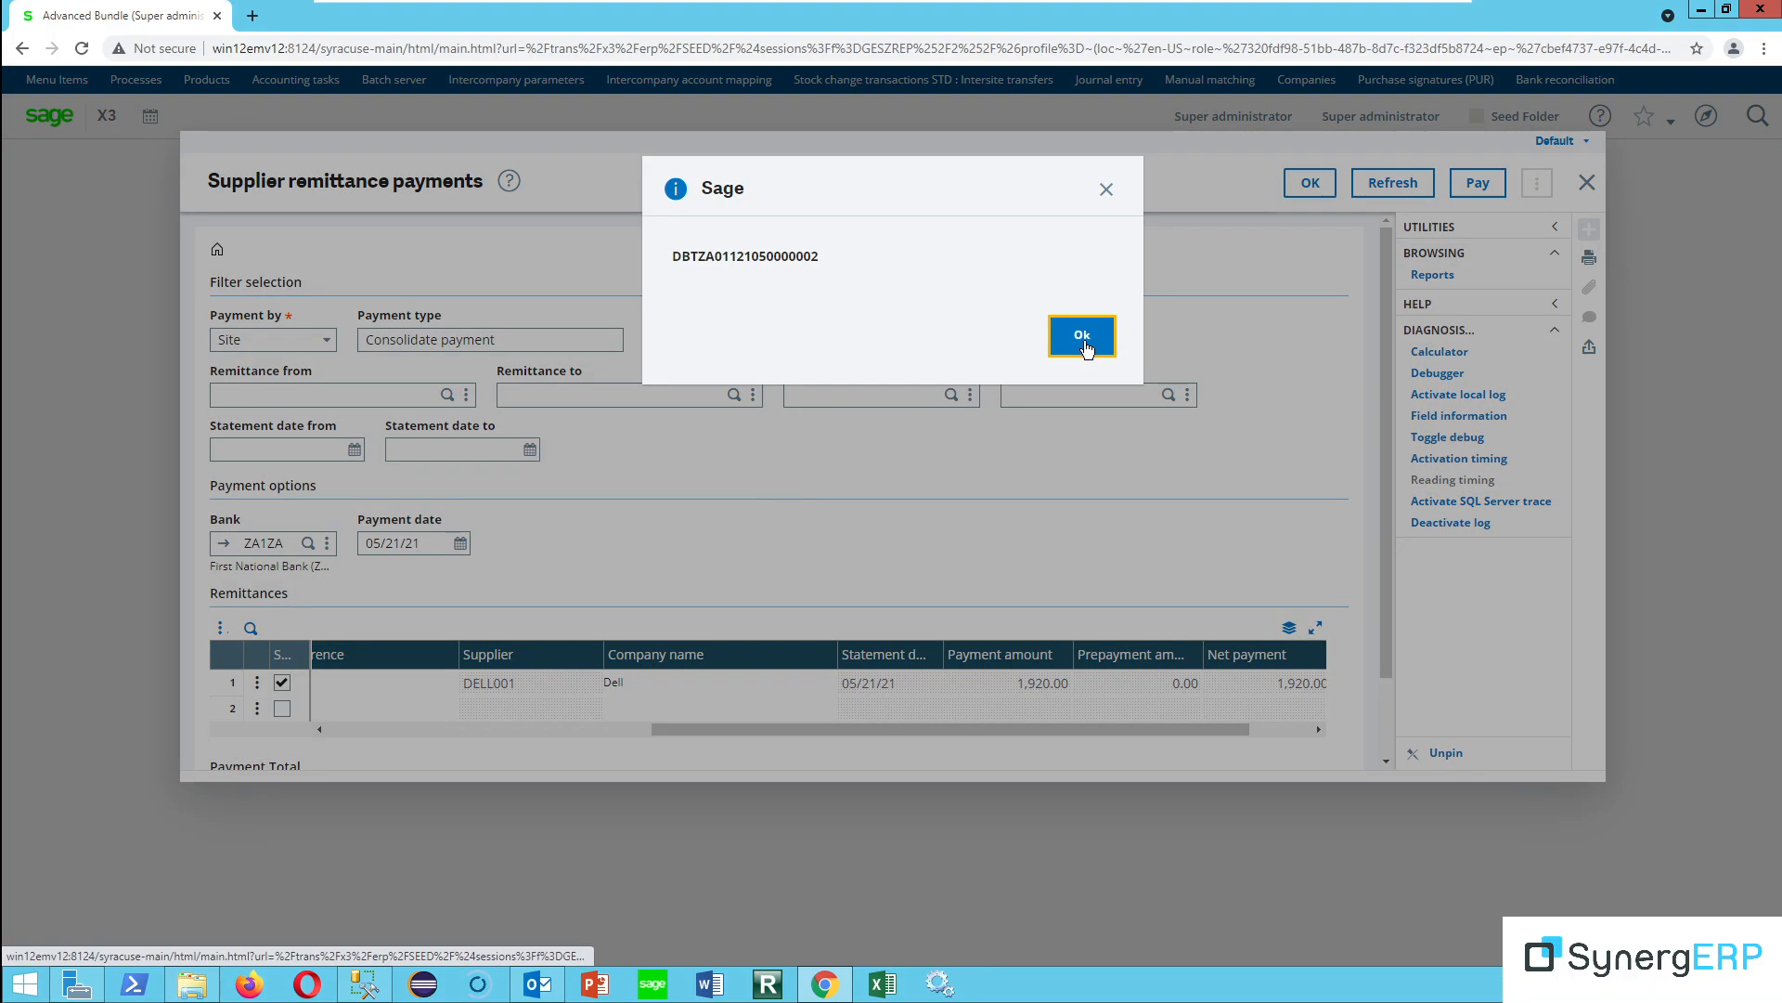
{"action": "left_click", "coordinate": [1082, 337]}
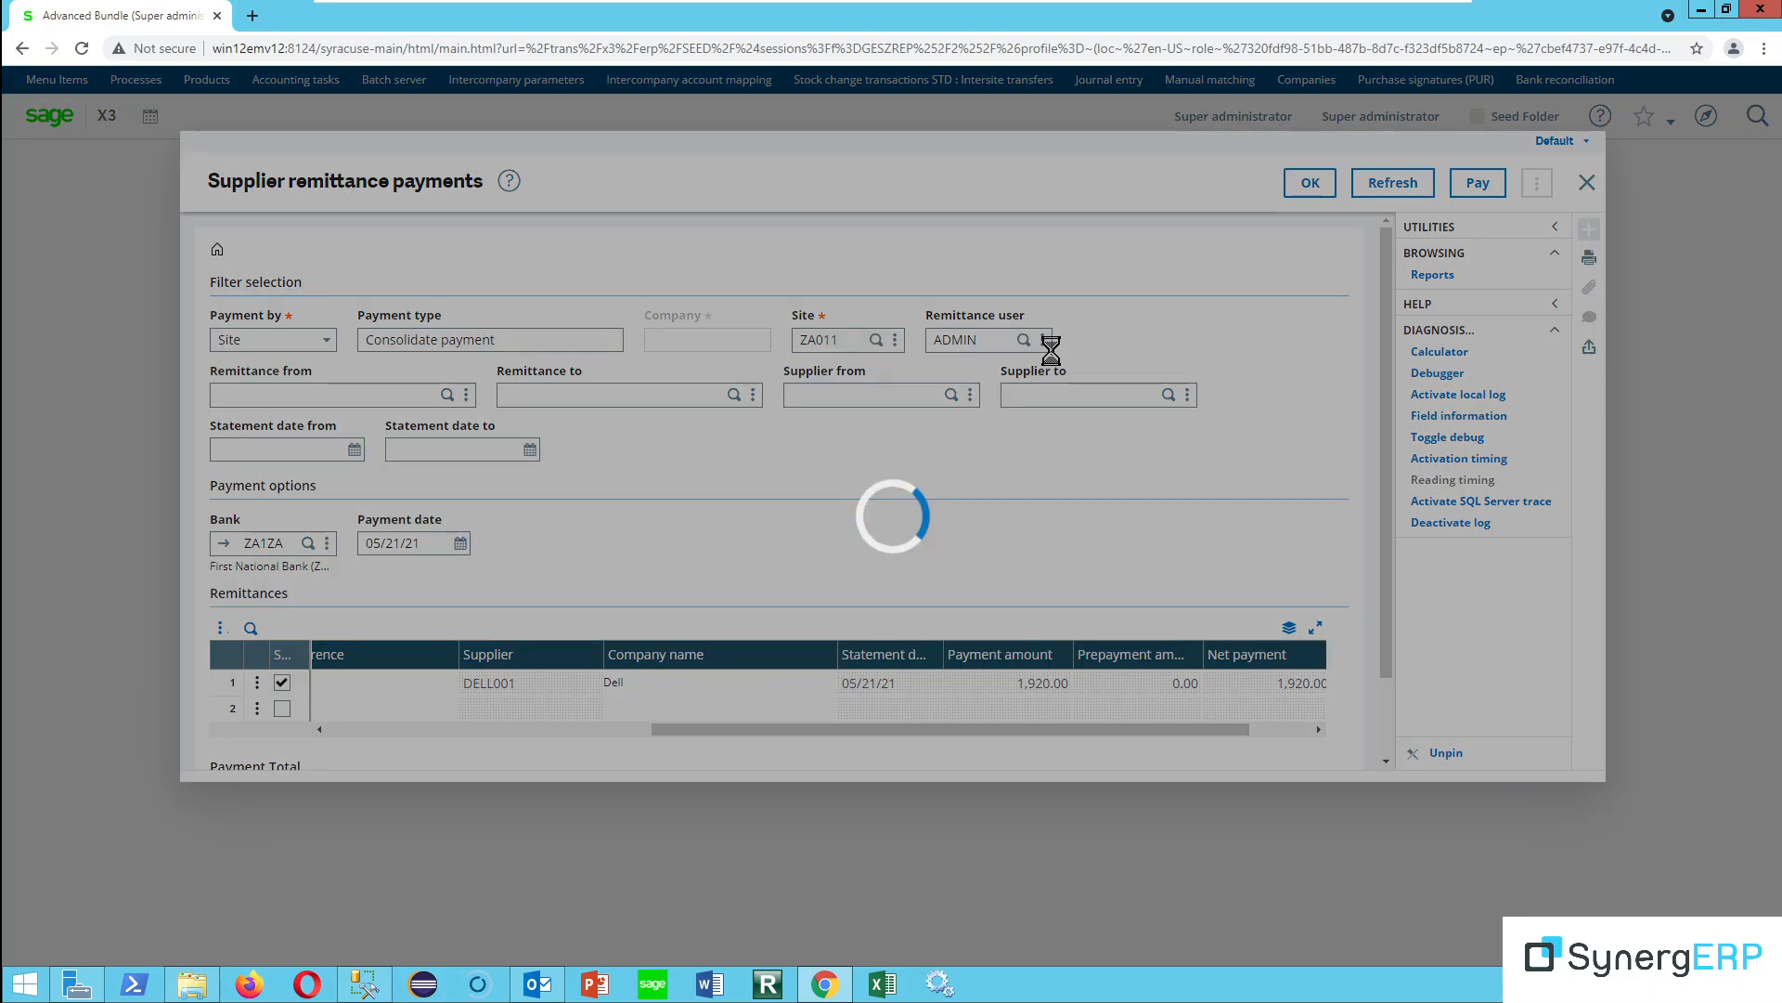
Switch to Outlook and view the inbox.
{"action": "left_click", "coordinate": [538, 984]}
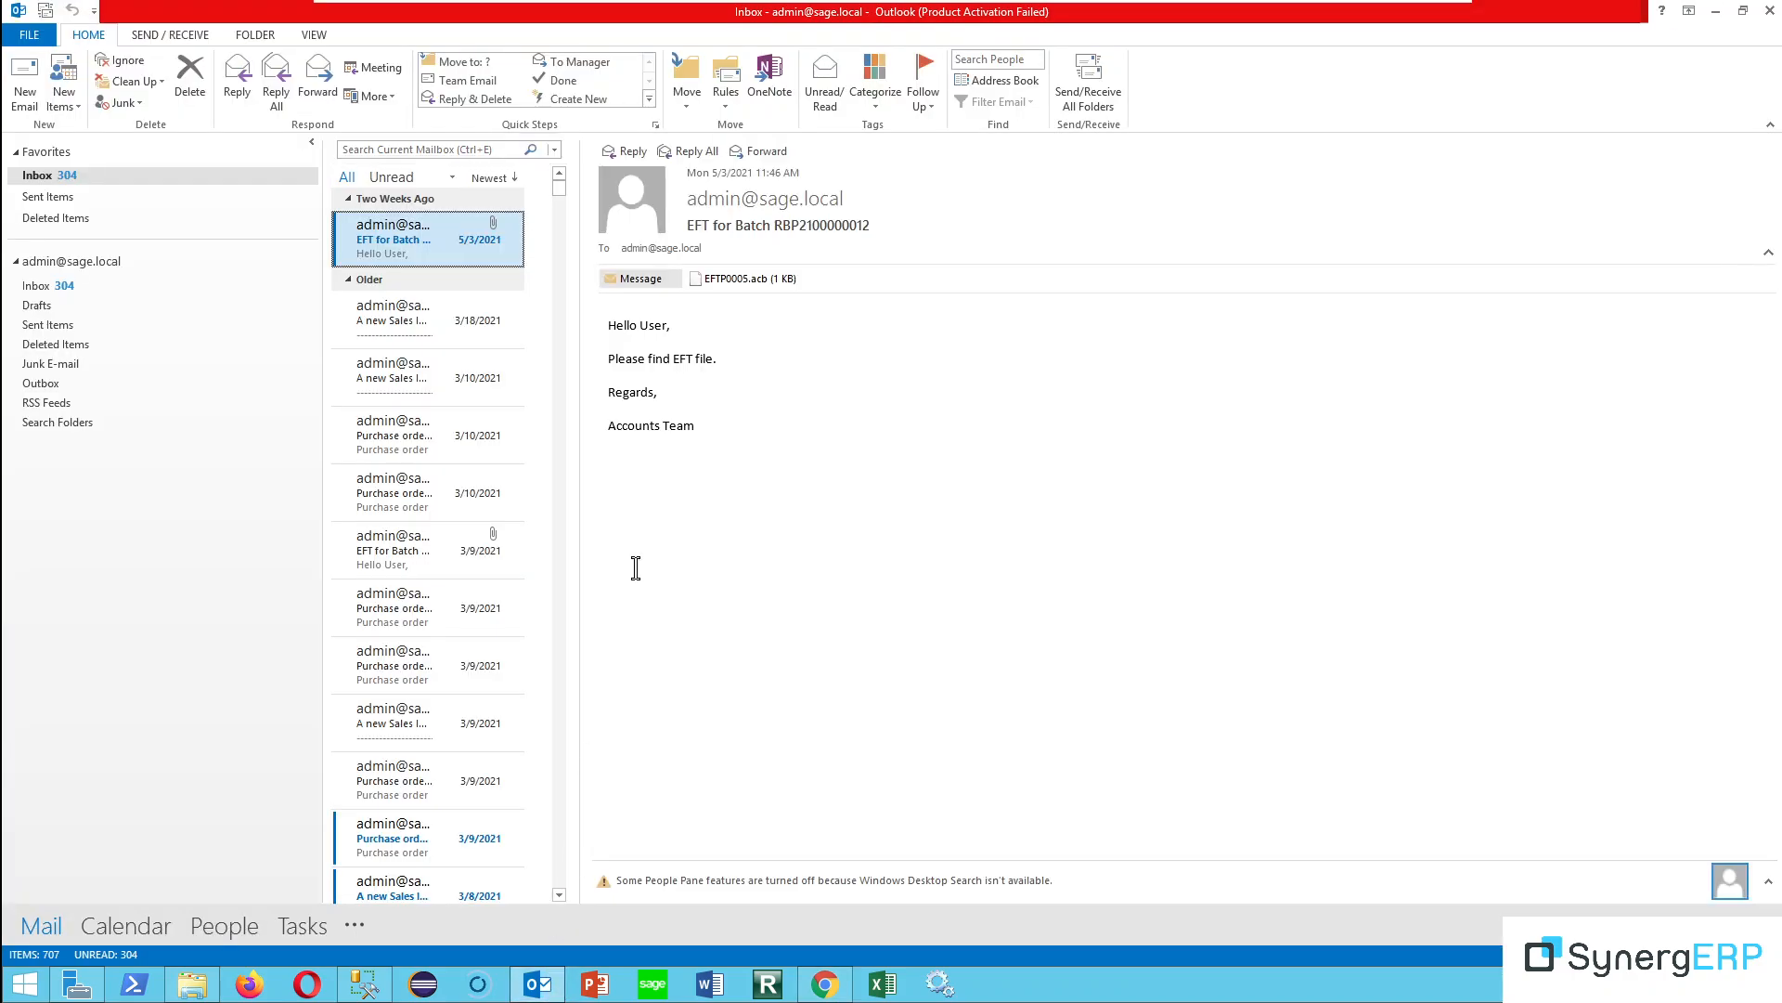